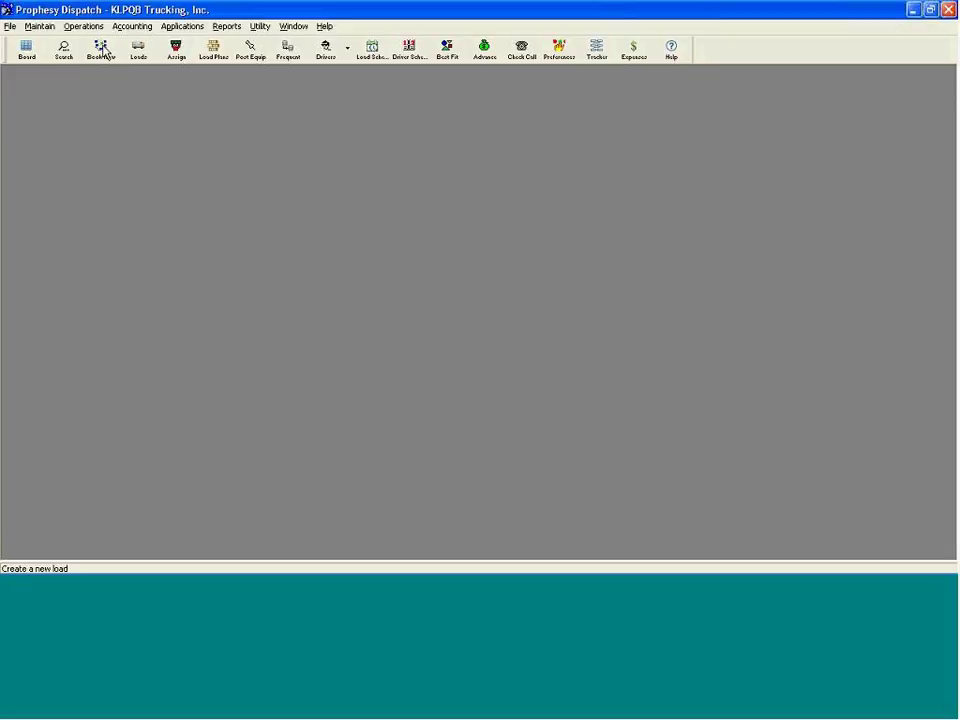
Step: Start booking a new load with ALBANYDISTRIBUTION as the billing customer
{"action": "left_click", "coordinate": [101, 50]}
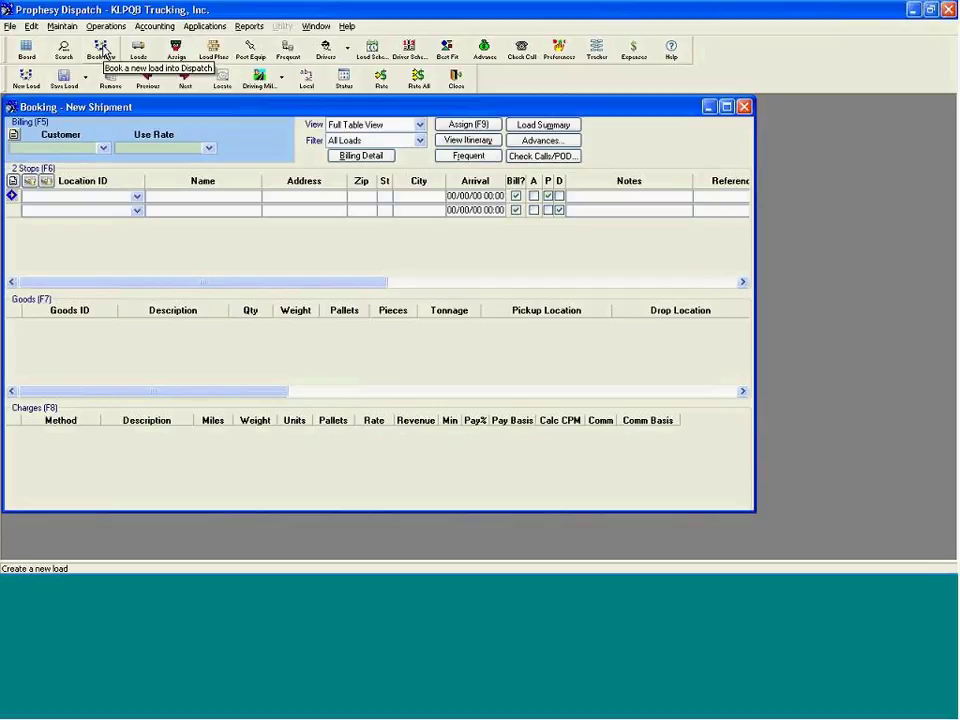
{"action": "type", "text": "Alb"}
{"action": "key", "text": "Return"}
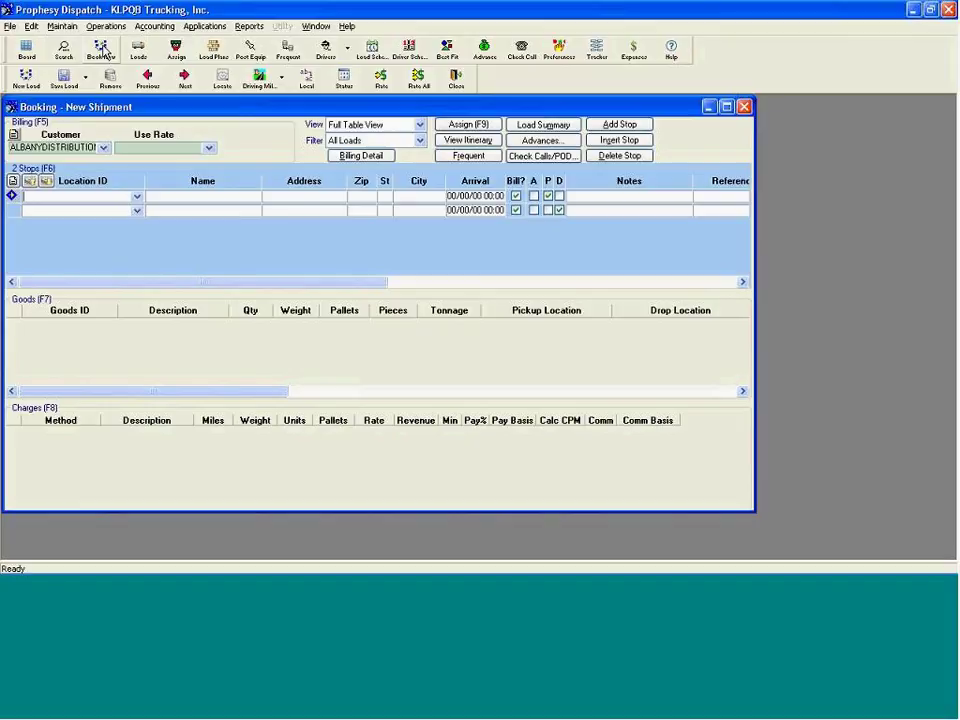
Step: Set Dean Manufacturing, Inc. in Chicago as the pickup stop and Colemorgan in Bloomfield as the drop stop
{"action": "type", "text": "A"}
{"action": "key", "text": "BackSpace"}
{"action": "type", "text": "Dean"}
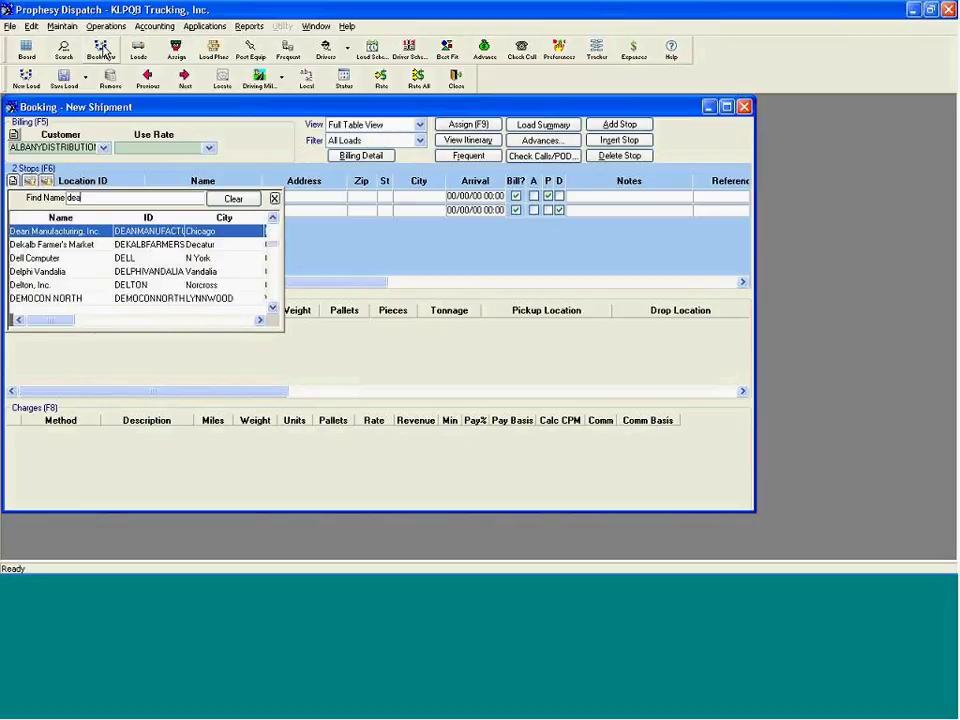
{"action": "key", "text": "Return"}
{"action": "type", "text": "Cole"}
{"action": "key", "text": "Return"}
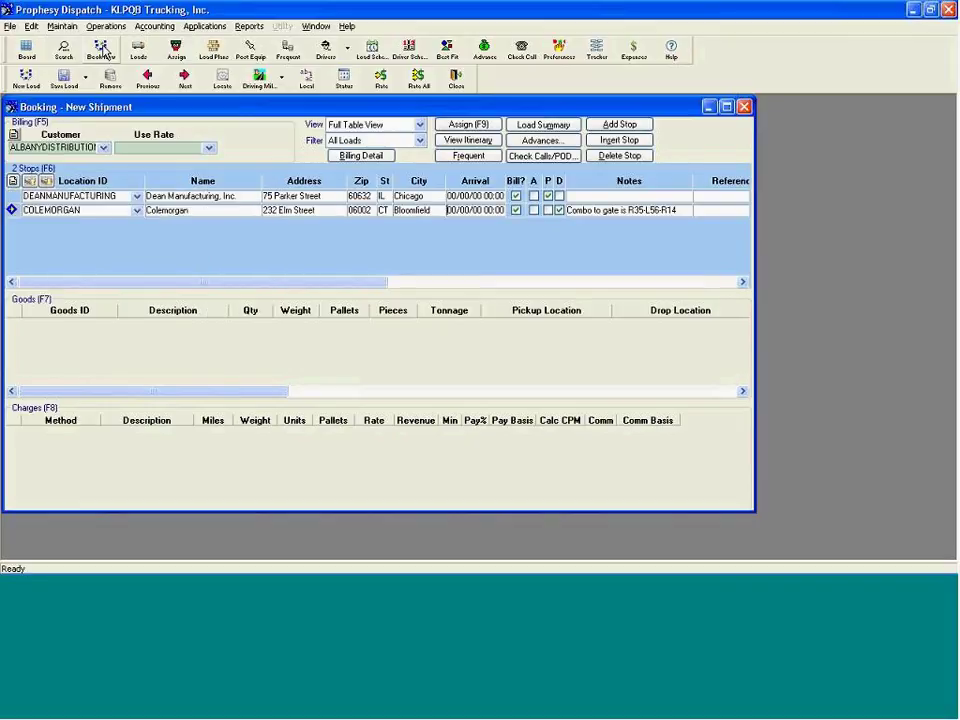
Step: Set the pickup arrival to 11/16/09 13:08 and the drop arrival to 11/17/09 13:08, and save the load
{"action": "key", "text": "F4"}
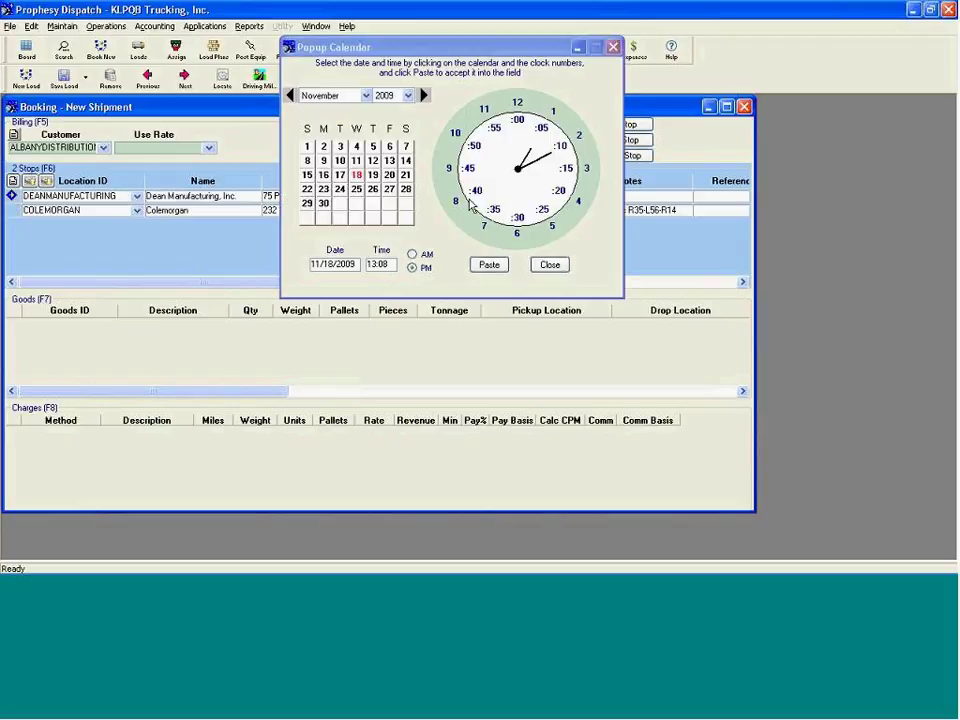
{"action": "double_click", "coordinate": [323, 175]}
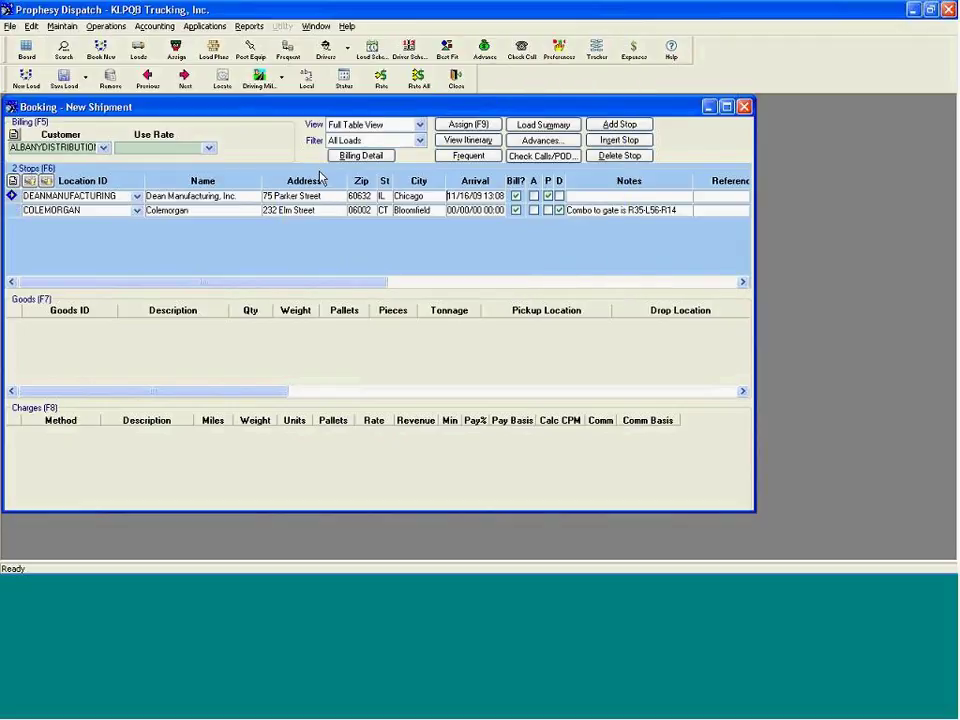
{"action": "left_click", "coordinate": [469, 210]}
{"action": "key", "text": "F4"}
{"action": "double_click", "coordinate": [339, 171]}
{"action": "left_click", "coordinate": [66, 78]}
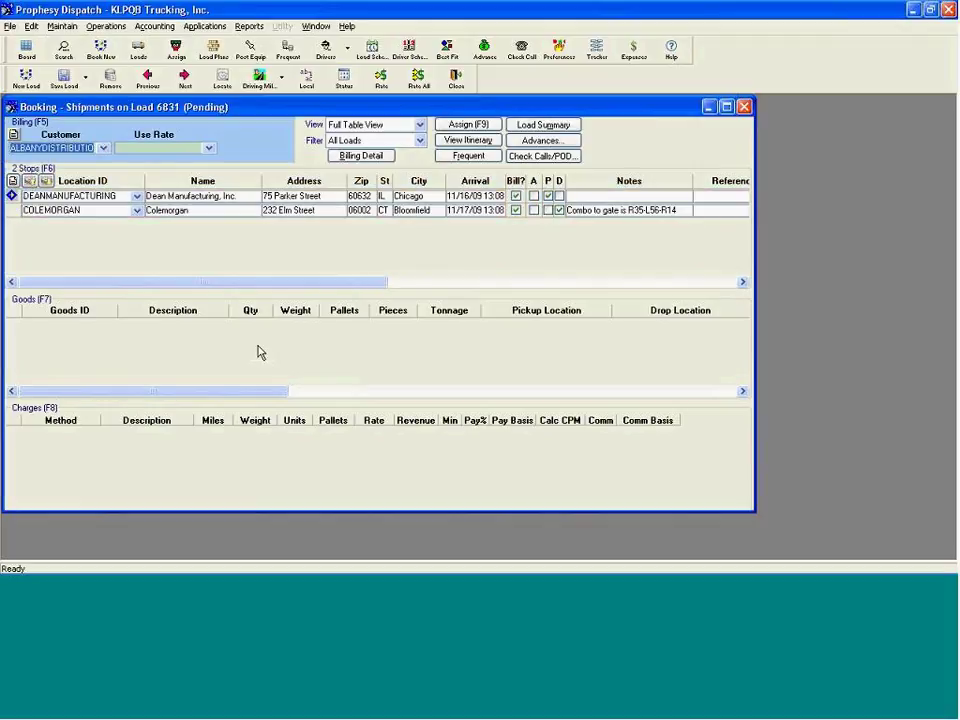
Step: Add STAGING goods with weight 42,000, 10 pallets and 1,550 pieces to the shipment and save it
{"action": "left_click", "coordinate": [258, 352]}
{"action": "type", "text": "st"}
{"action": "key", "text": "Return"}
{"action": "key", "text": "Tab"}
{"action": "type", "text": "42,000"}
{"action": "key", "text": "Tab"}
{"action": "type", "text": "10"}
{"action": "key", "text": "Tab"}
{"action": "type", "text": "15,500"}
{"action": "key", "text": "BackSpace"}
{"action": "key", "text": "Tab"}
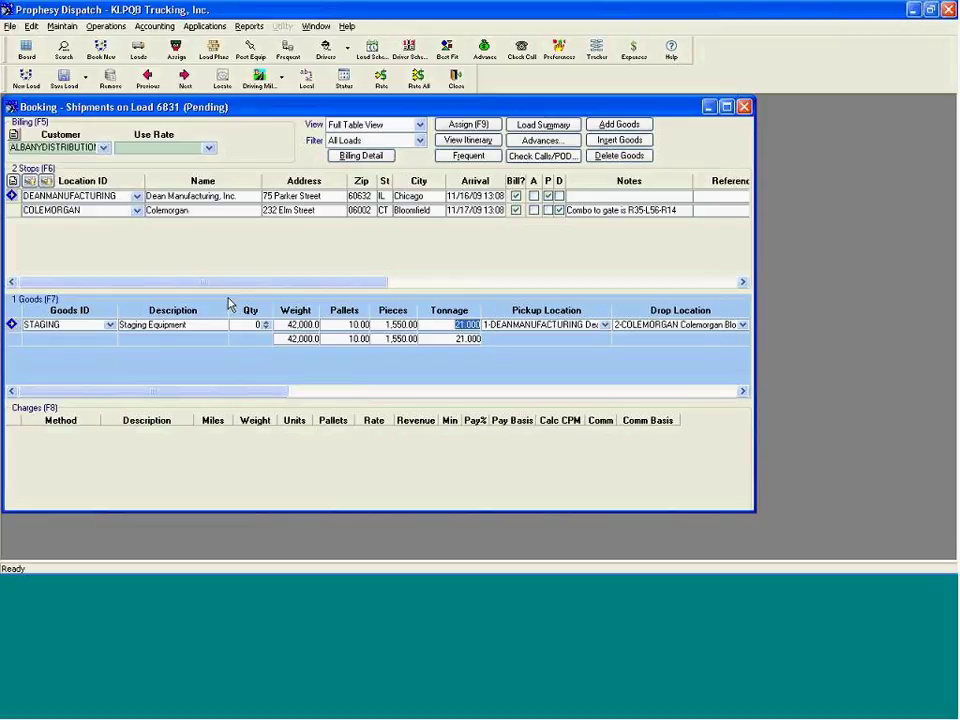
{"action": "left_click", "coordinate": [63, 78]}
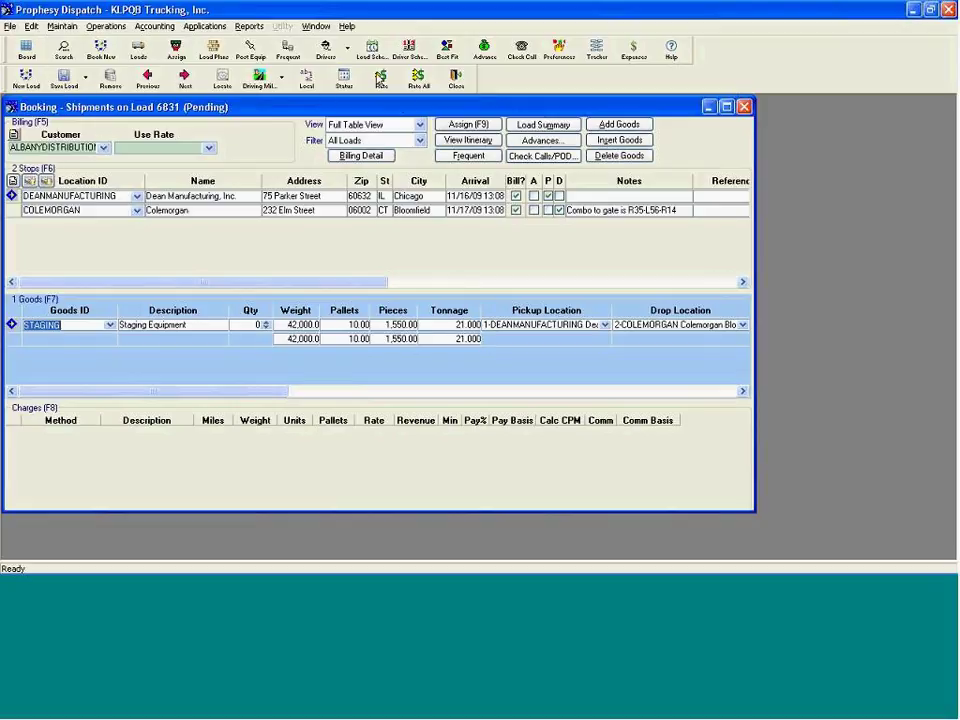
Step: Rate the shipment and save its billing detail with the PO number and ship reference 14555
{"action": "left_click", "coordinate": [381, 78]}
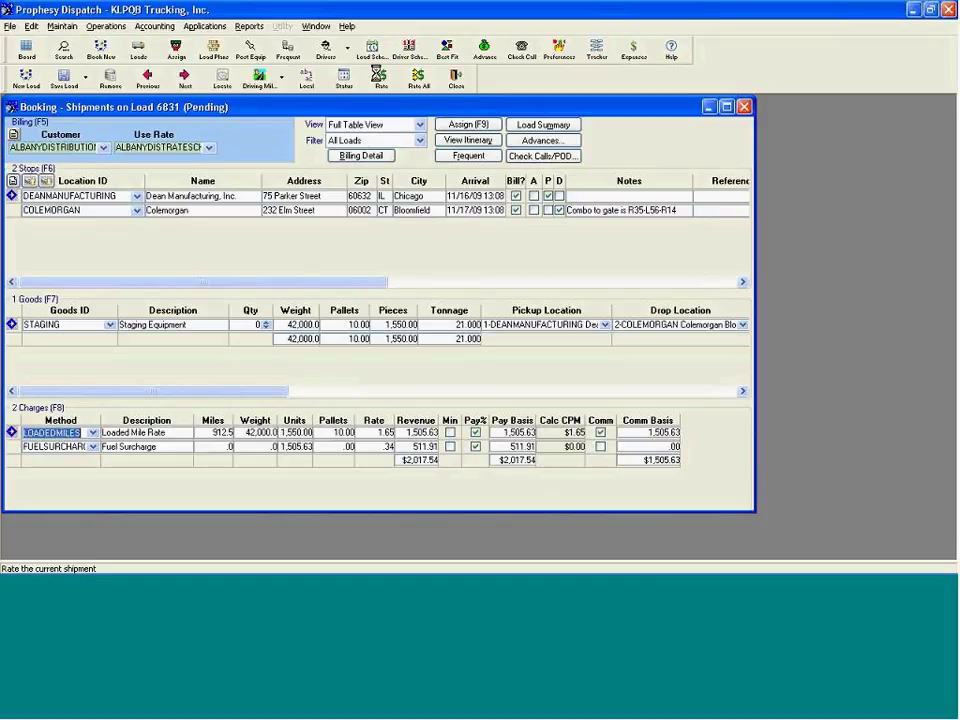
{"action": "left_click", "coordinate": [388, 156]}
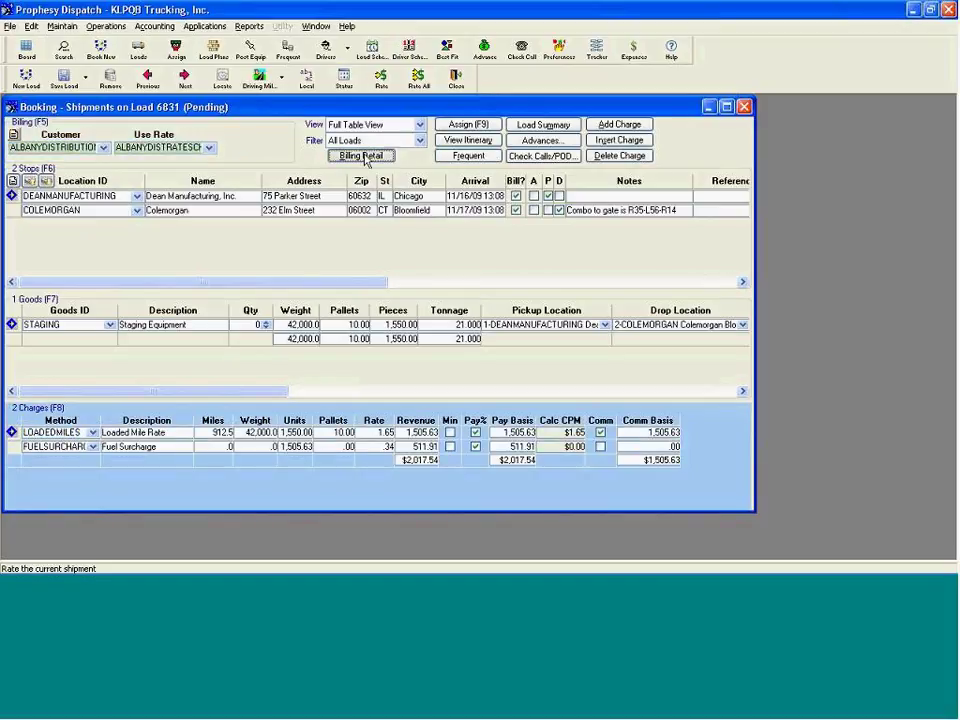
{"action": "left_click", "coordinate": [518, 214]}
{"action": "type", "text": "2558855"}
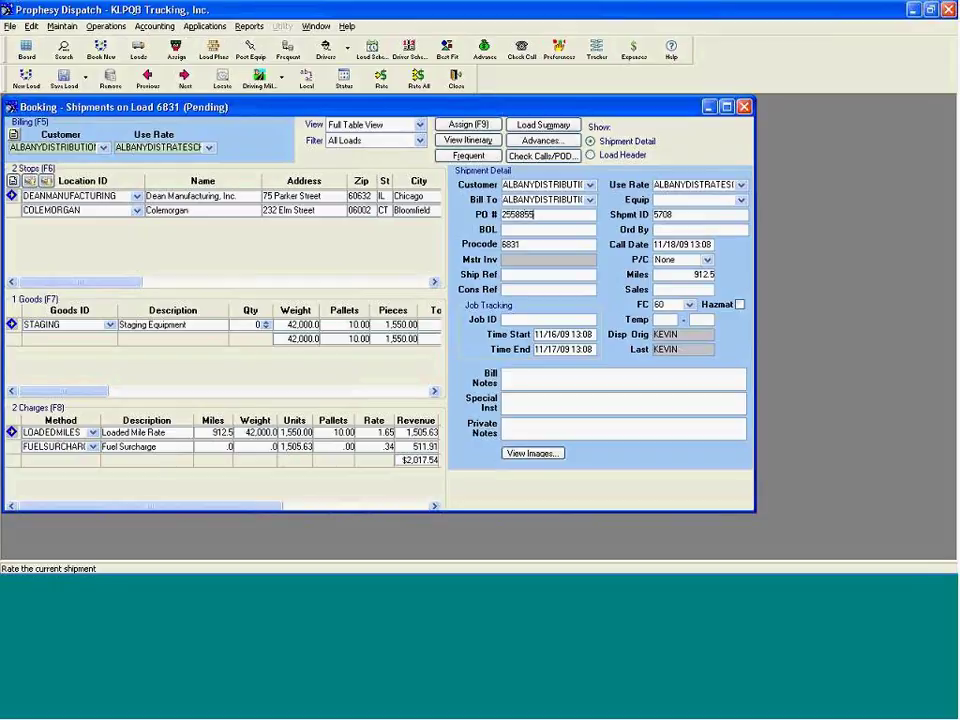
{"action": "left_click", "coordinate": [504, 274]}
{"action": "type", "text": "14555"}
{"action": "left_click", "coordinate": [64, 80]}
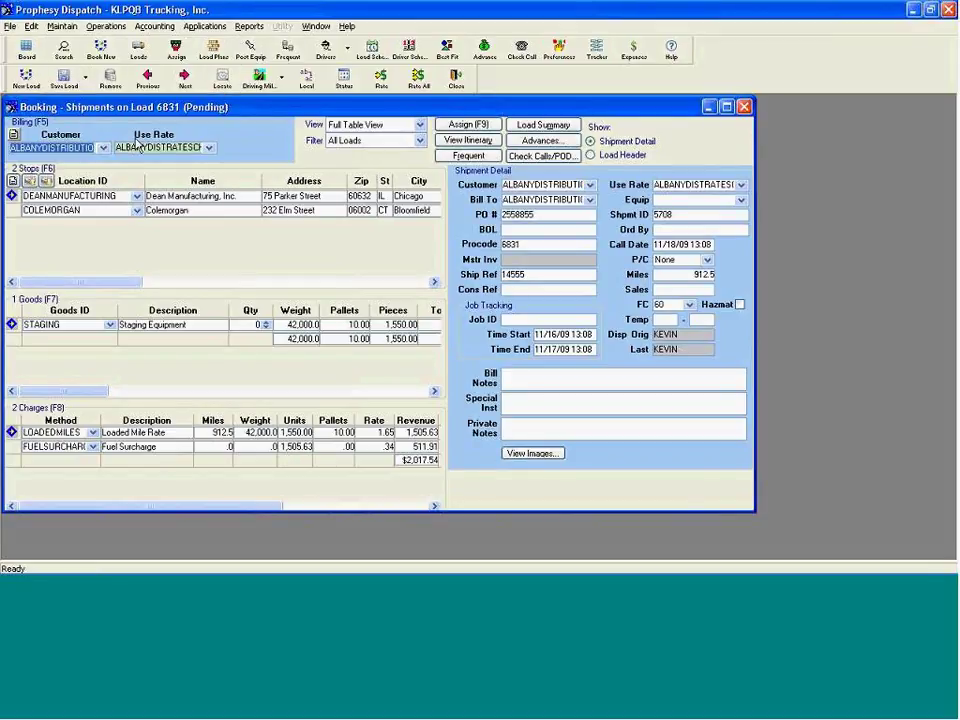
Step: Review the available drivers for the load and assign the first Chicago driver in the full driver list
{"action": "left_click", "coordinate": [459, 128]}
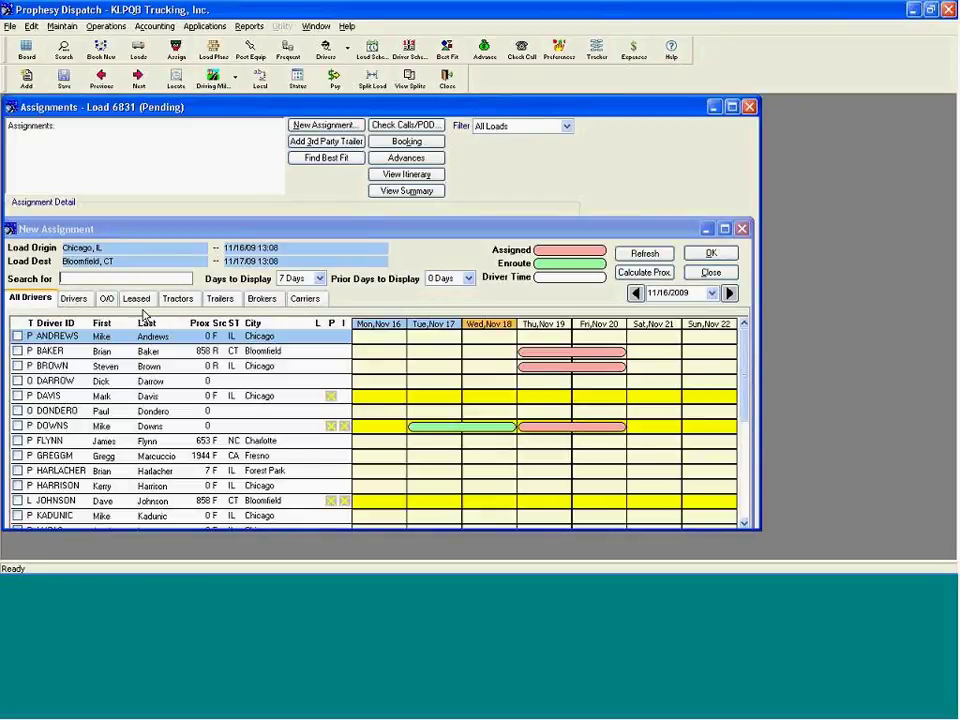
{"action": "mouse_move", "coordinate": [205, 362]}
{"action": "scroll", "coordinate": [742, 420], "scroll_direction": "down", "scroll_amount": 1}
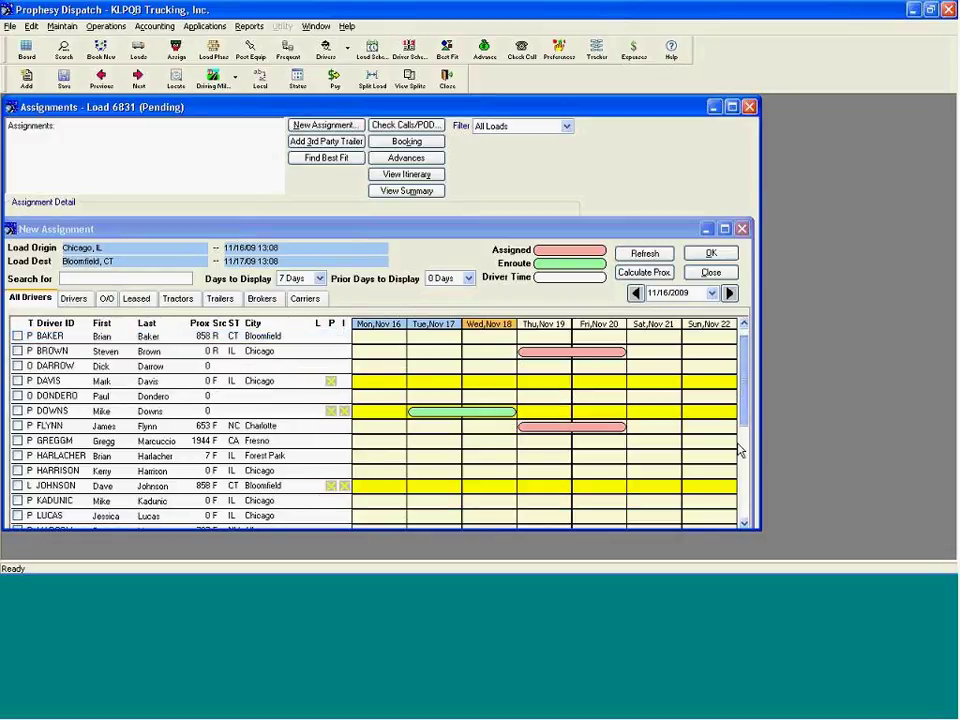
{"action": "scroll", "coordinate": [740, 450], "scroll_direction": "down", "scroll_amount": 3}
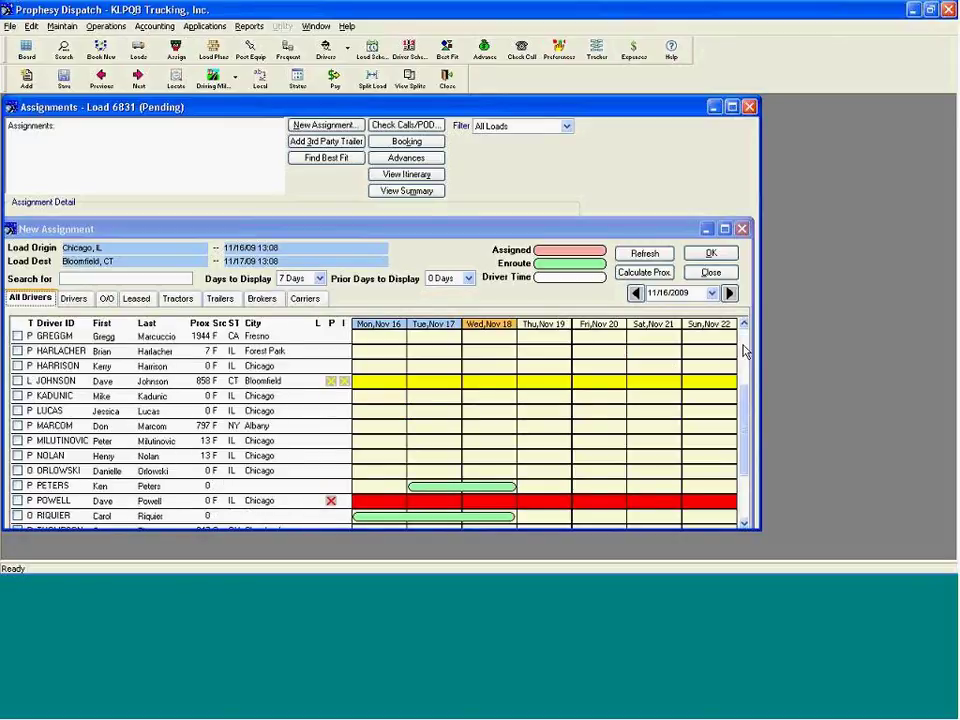
{"action": "scroll", "coordinate": [742, 380], "scroll_direction": "up", "scroll_amount": 1}
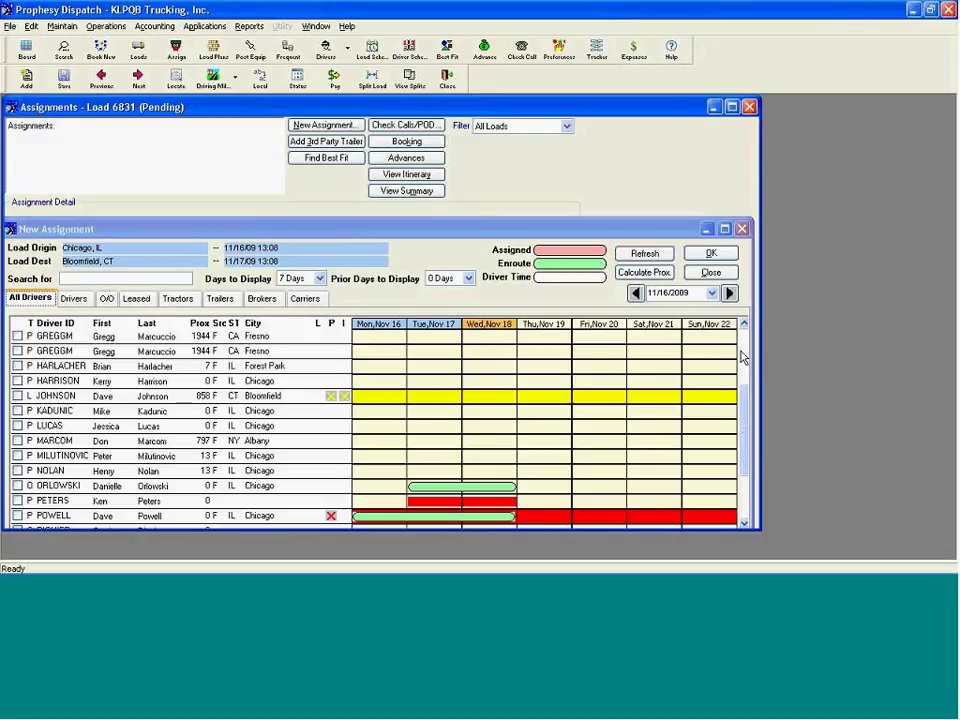
{"action": "scroll", "coordinate": [742, 340], "scroll_direction": "up", "scroll_amount": 5}
{"action": "double_click", "coordinate": [188, 337]}
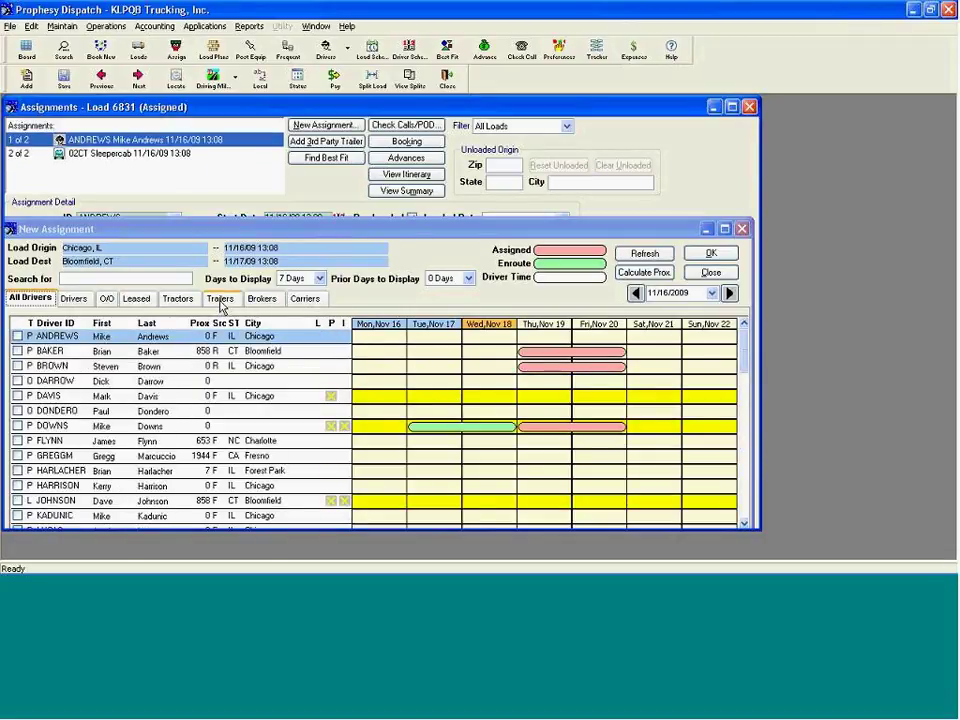
Step: Assign trailer 5301 to the load and finish making new assignments
{"action": "left_click", "coordinate": [220, 300]}
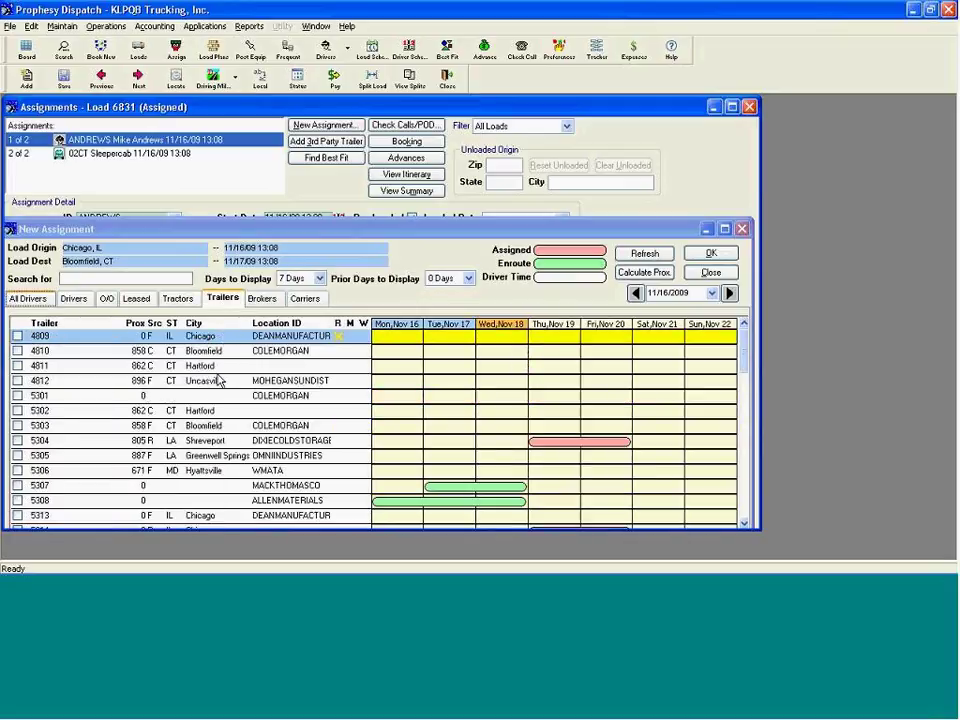
{"action": "double_click", "coordinate": [150, 396]}
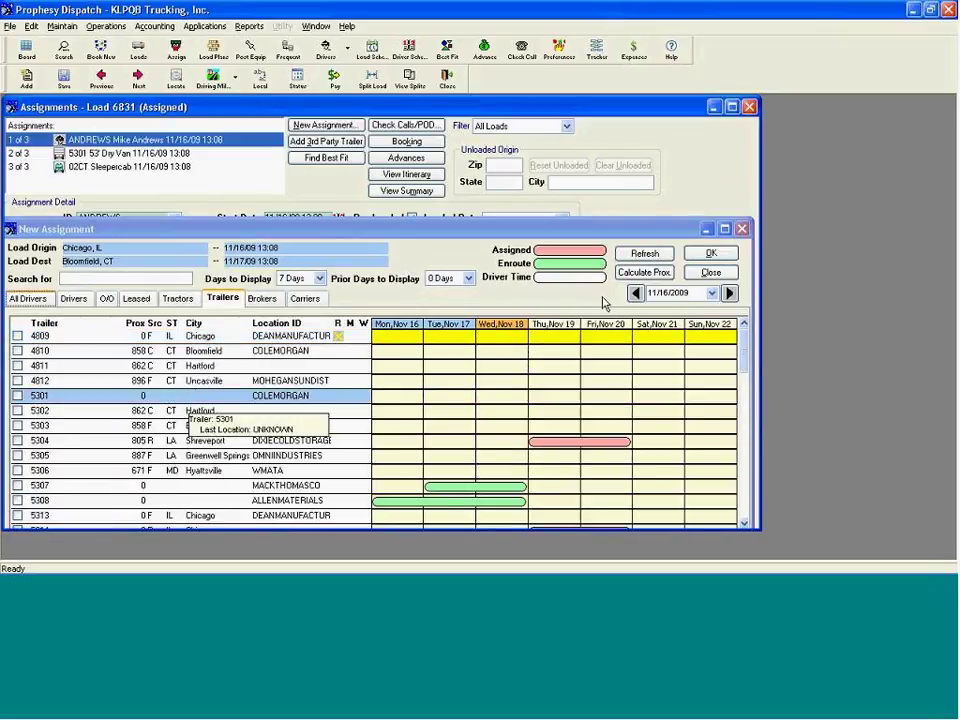
{"action": "left_click", "coordinate": [742, 231]}
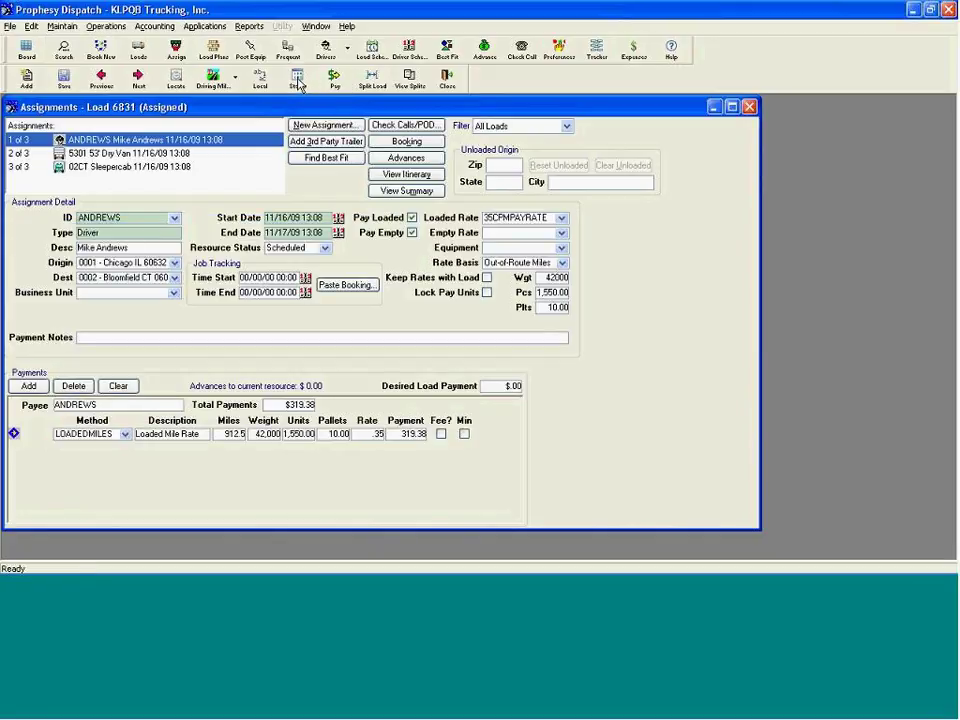
Step: Rate the driver's pay for the load and mark the load as complete, accepting the listed resource locations
{"action": "left_click", "coordinate": [335, 82]}
{"action": "left_click", "coordinate": [541, 214]}
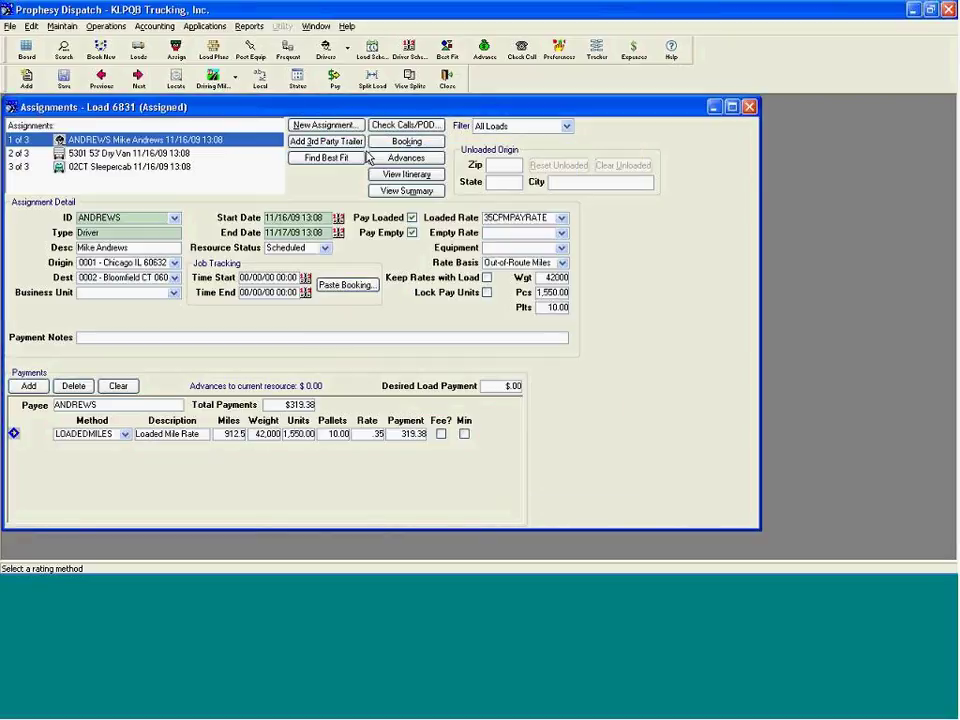
{"action": "left_click", "coordinate": [298, 80]}
{"action": "left_click", "coordinate": [539, 213]}
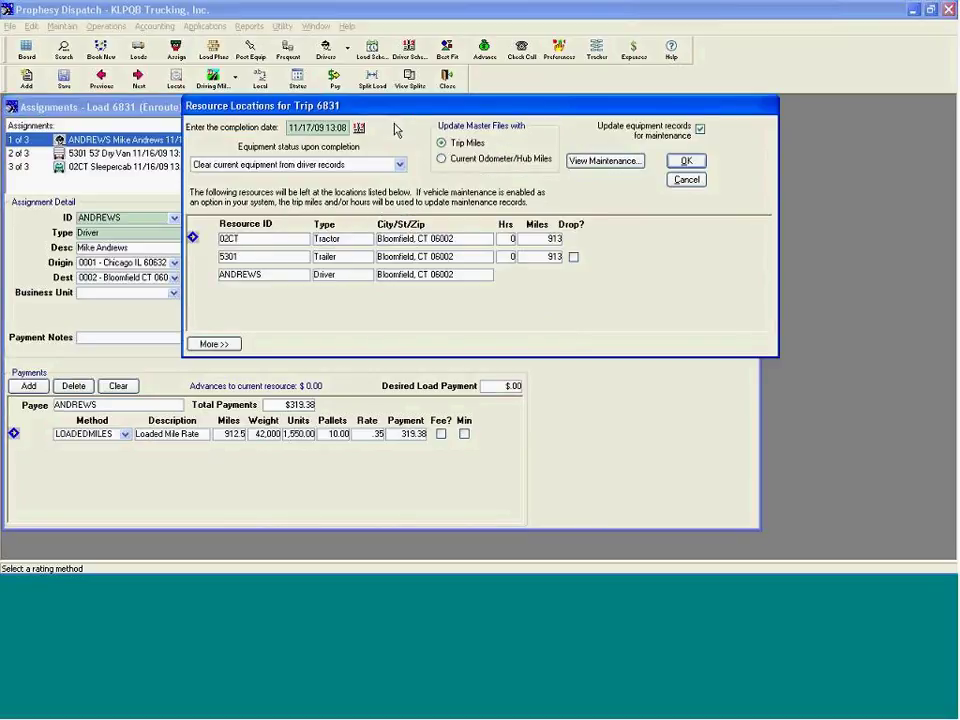
{"action": "left_click", "coordinate": [684, 163]}
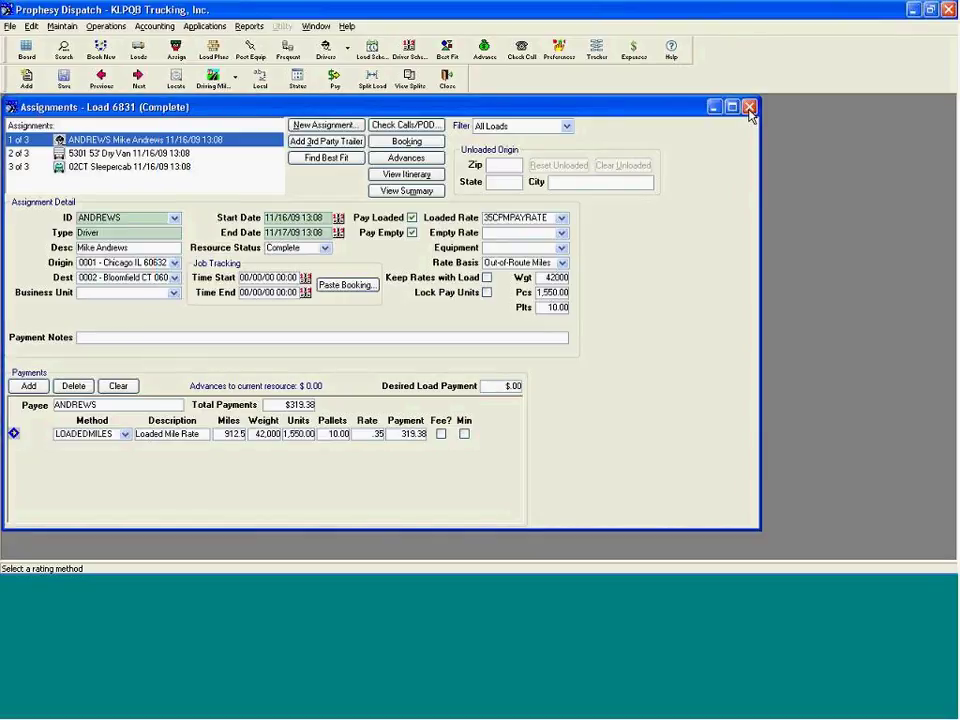
{"action": "left_click", "coordinate": [749, 106]}
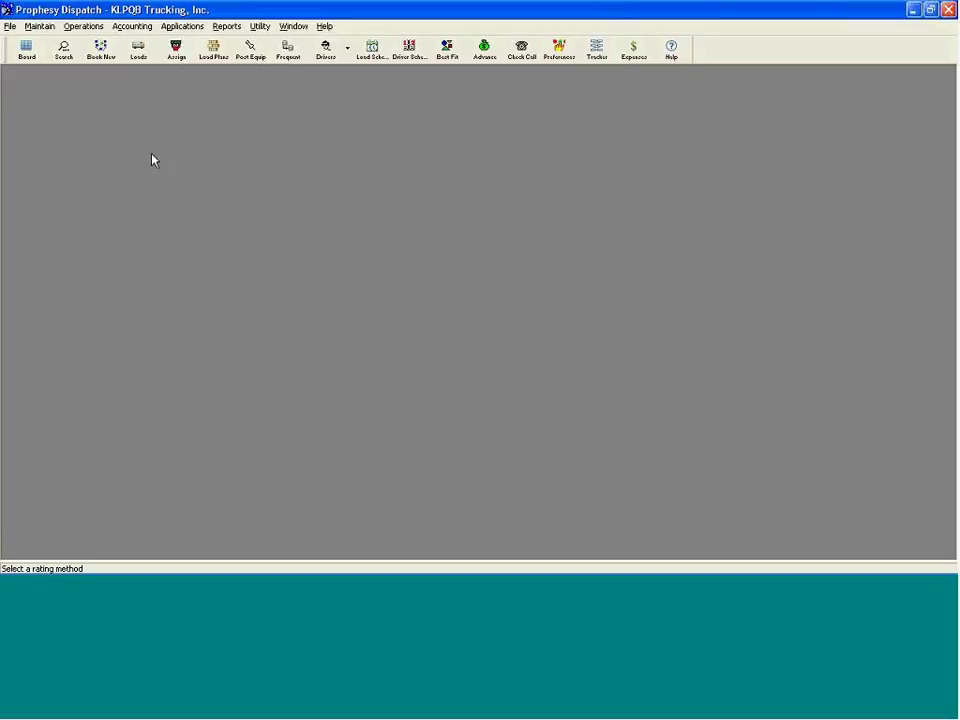
Step: Look up the LATEX record in the Goods file and examine its trailer washout setting
{"action": "left_click", "coordinate": [47, 31]}
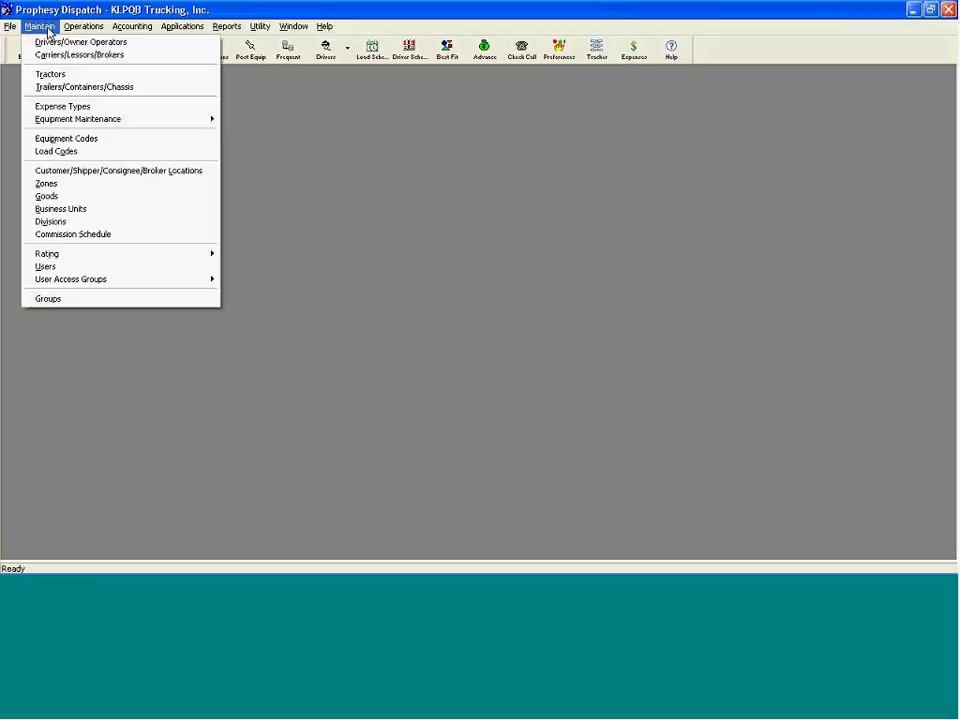
{"action": "left_click", "coordinate": [95, 197]}
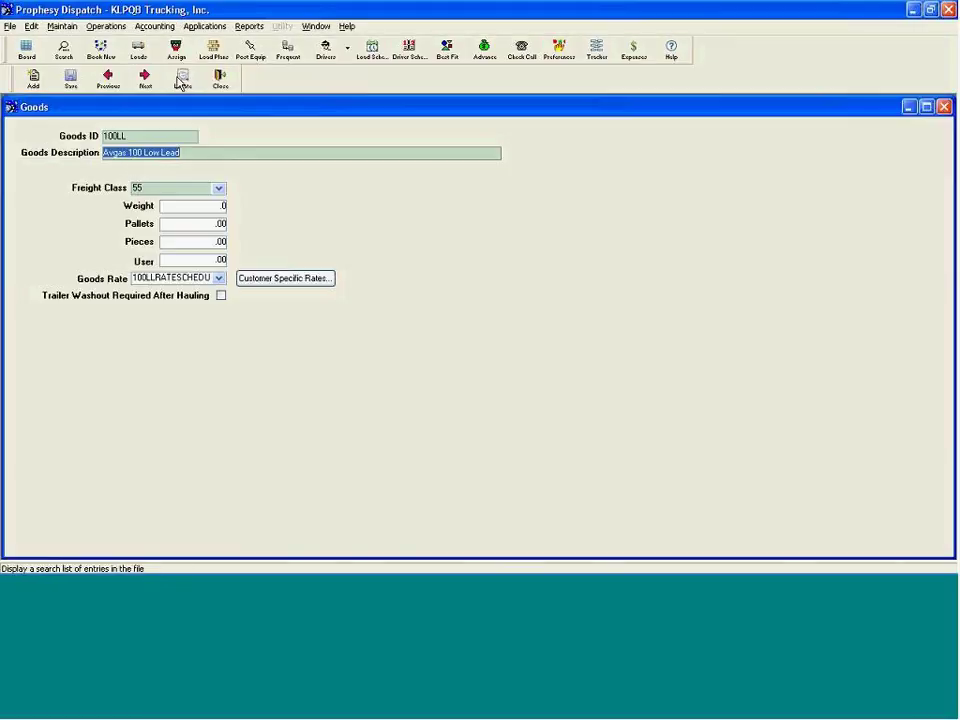
{"action": "left_click", "coordinate": [182, 80]}
{"action": "type", "text": "lat"}
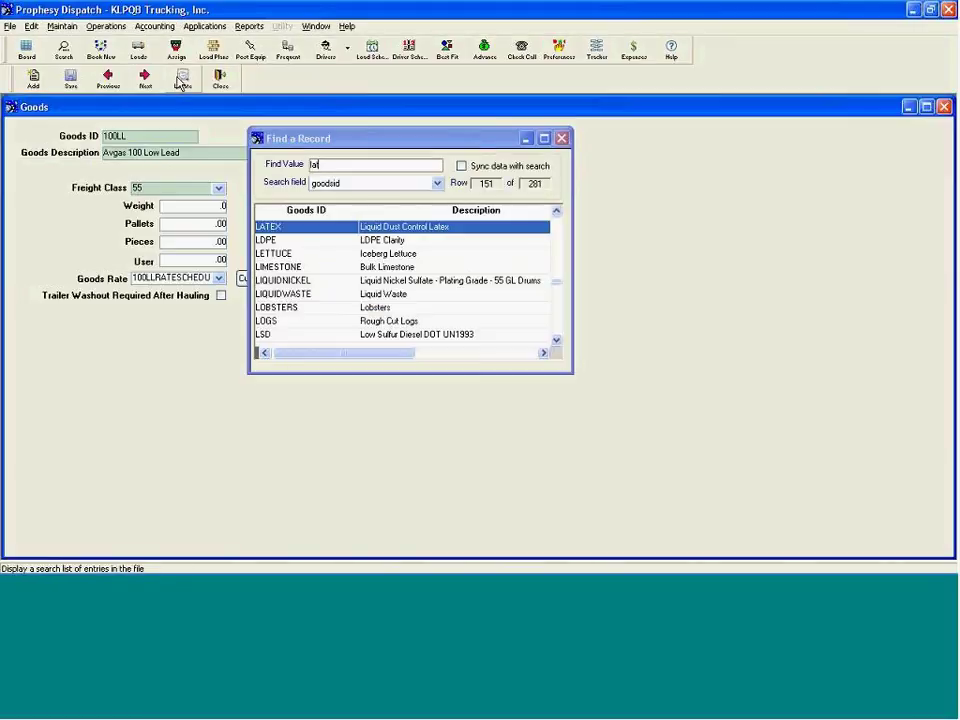
{"action": "key", "text": "Return"}
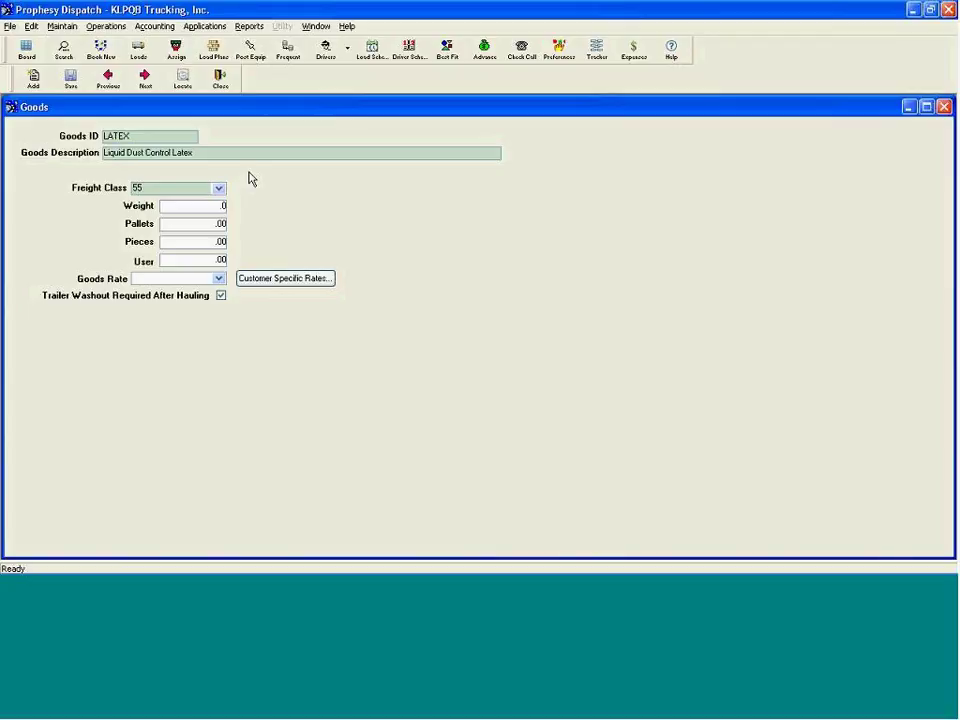
{"action": "left_click", "coordinate": [221, 78]}
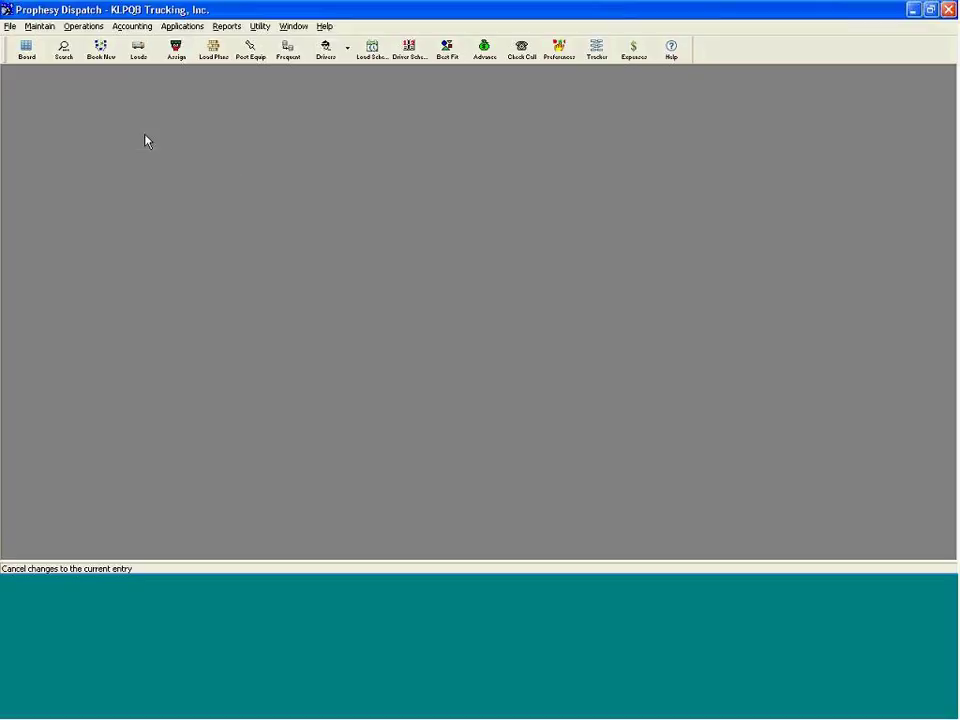
Step: Open the expense types and examine the frequency options for Trailer Registration, keeping Annually selected
{"action": "left_click", "coordinate": [40, 28]}
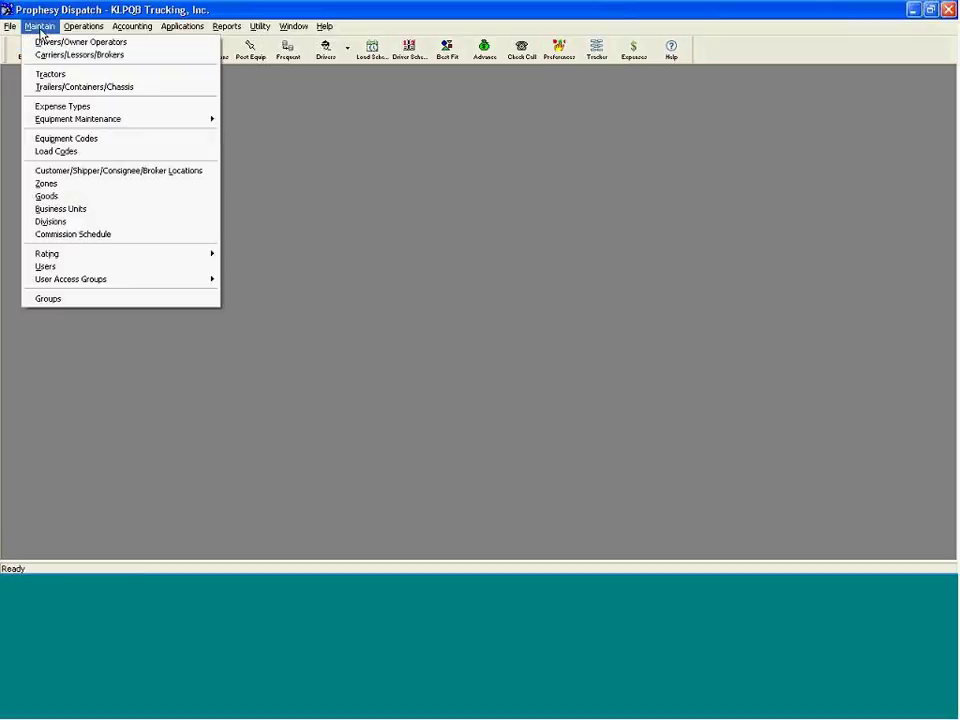
{"action": "left_click", "coordinate": [88, 108]}
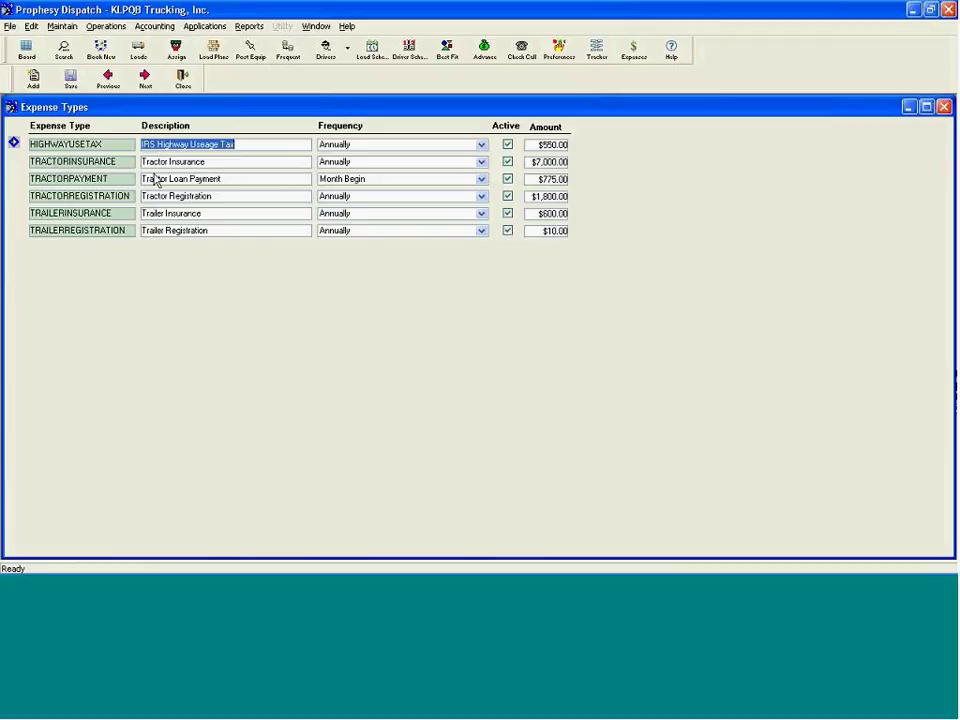
{"action": "left_click", "coordinate": [481, 231]}
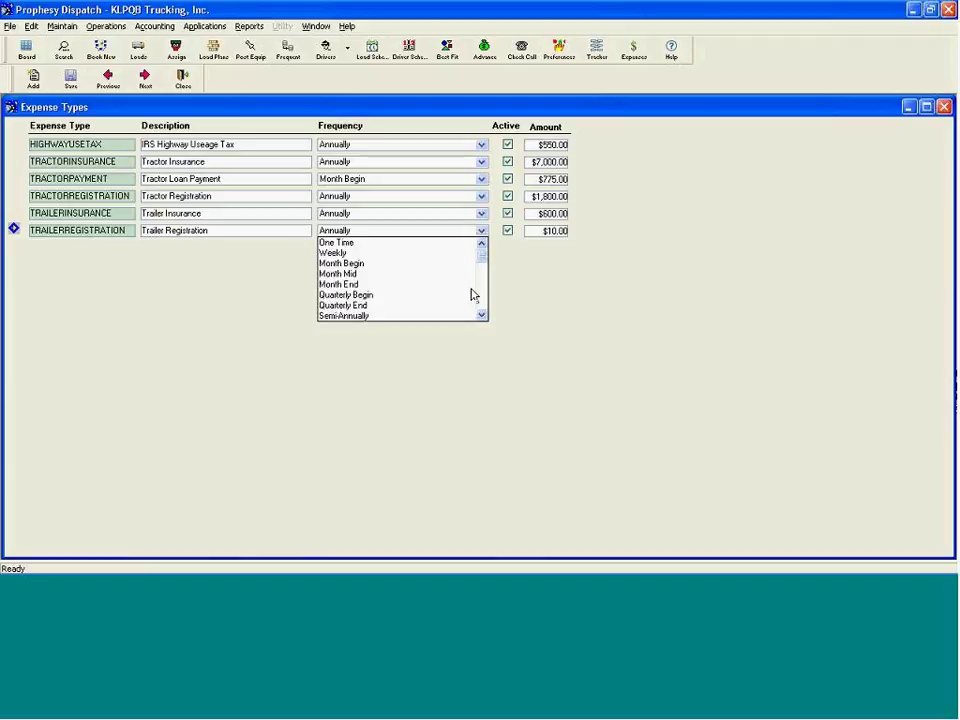
{"action": "left_click", "coordinate": [481, 317]}
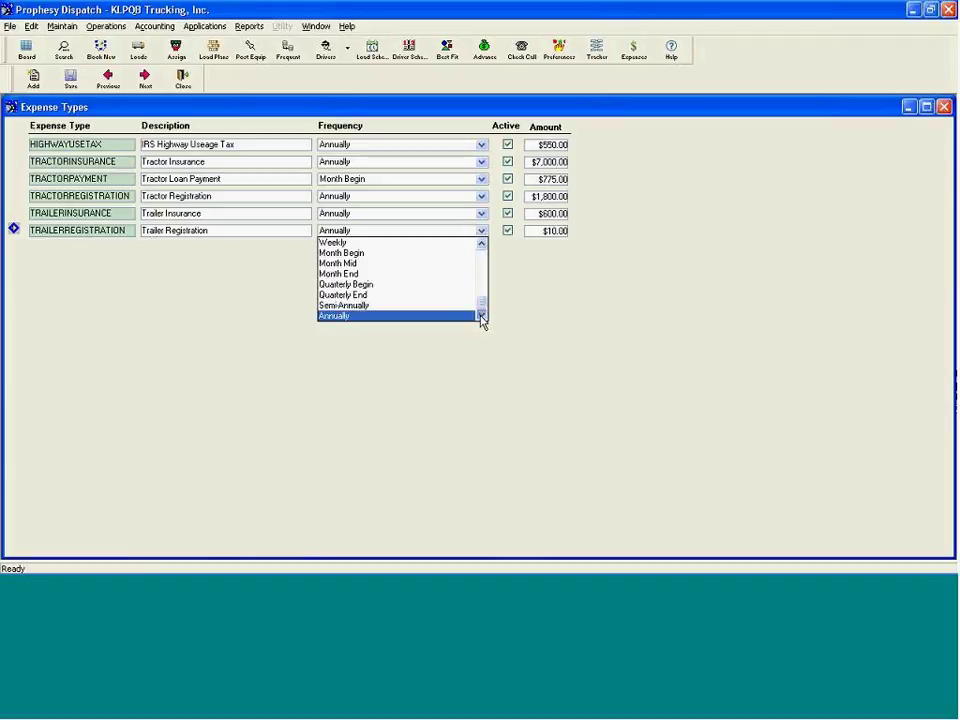
{"action": "left_click", "coordinate": [405, 315]}
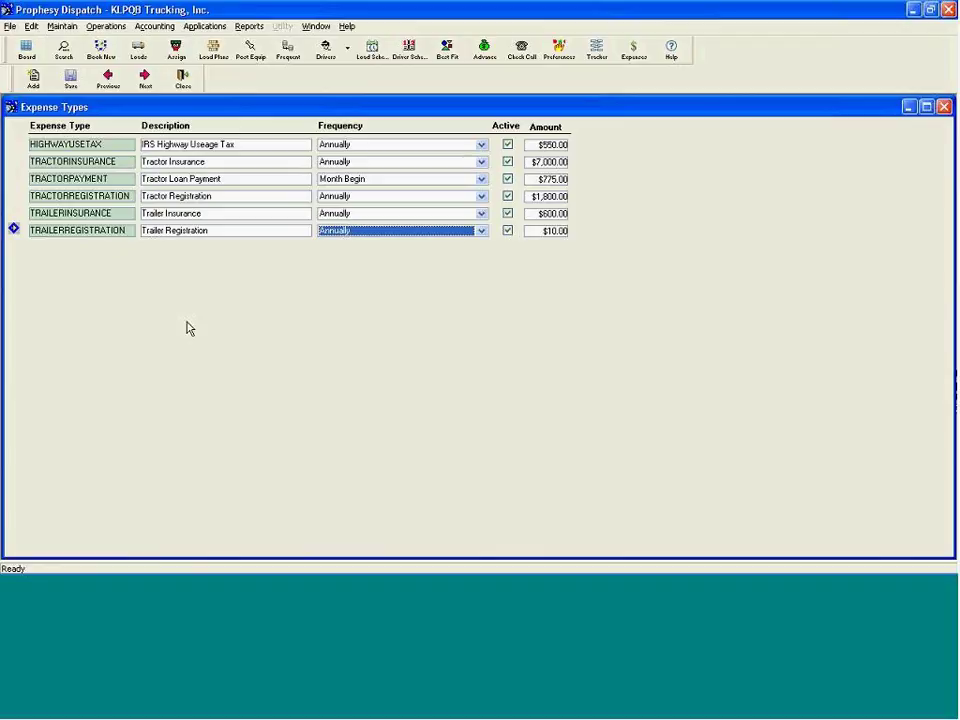
Step: Add an expense type TOLLS with the description Tolls, save it and close the expense types
{"action": "left_click", "coordinate": [33, 79]}
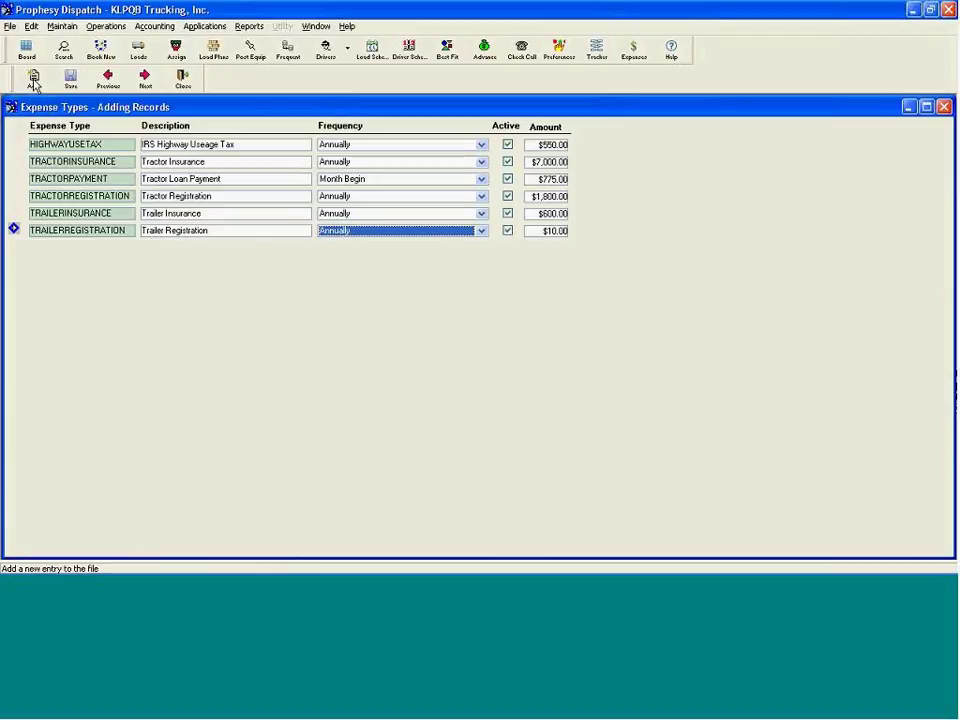
{"action": "left_click", "coordinate": [33, 79]}
{"action": "left_click", "coordinate": [469, 339]}
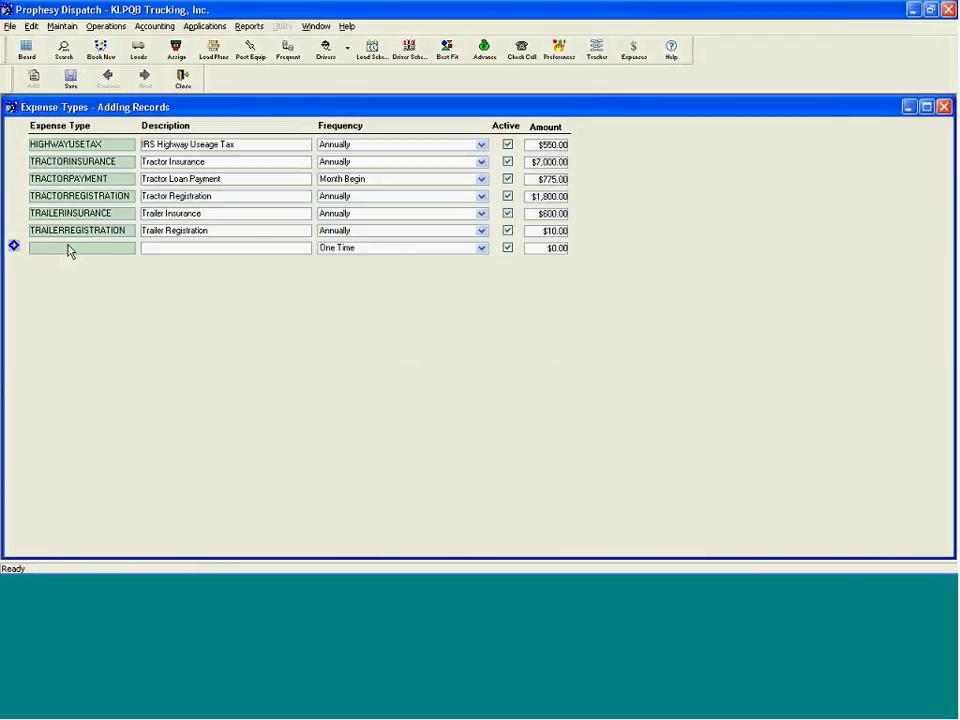
{"action": "type", "text": "Tolls"}
{"action": "key", "text": "Tab"}
{"action": "type", "text": "Tolls"}
{"action": "left_click", "coordinate": [70, 79]}
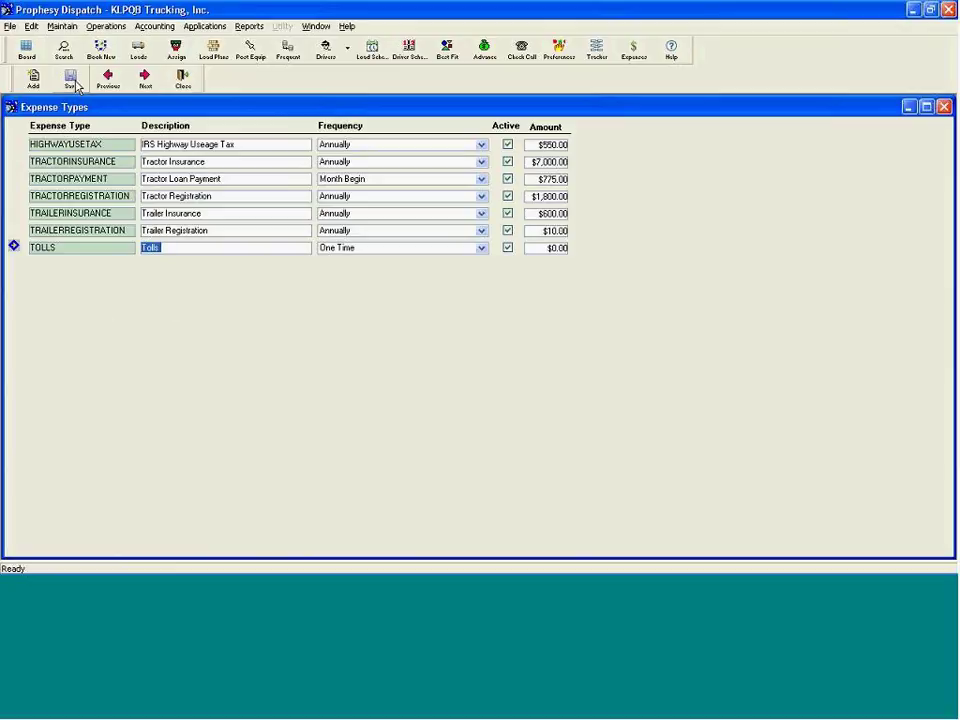
{"action": "left_click", "coordinate": [182, 80]}
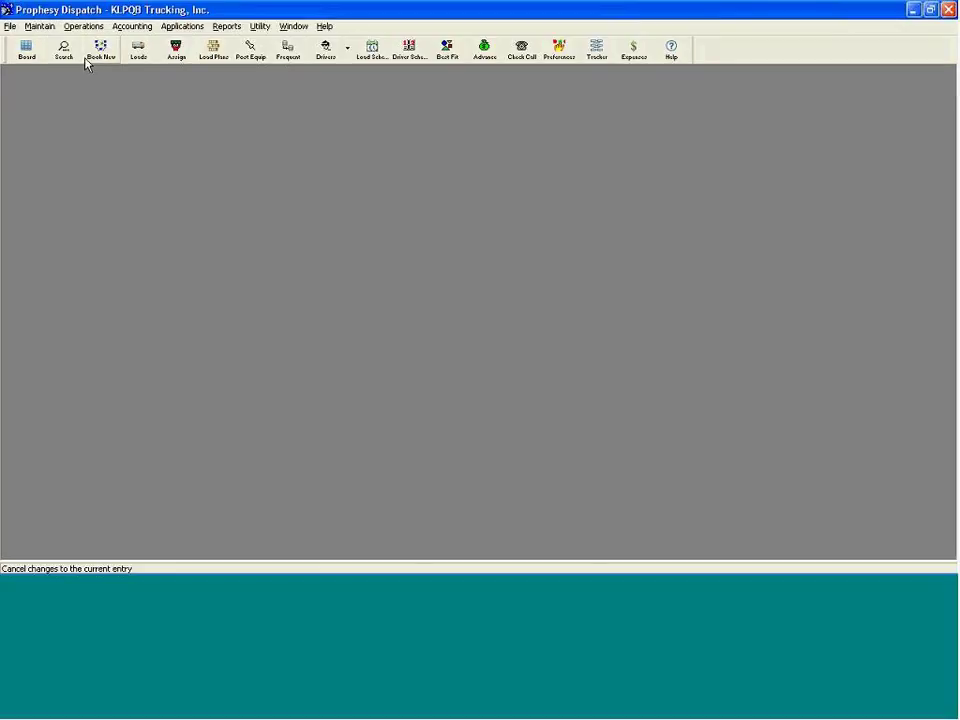
Step: Open Manage Expense Transactions and choose HIGHWAYUSETAX as the expense type
{"action": "left_click", "coordinate": [82, 27]}
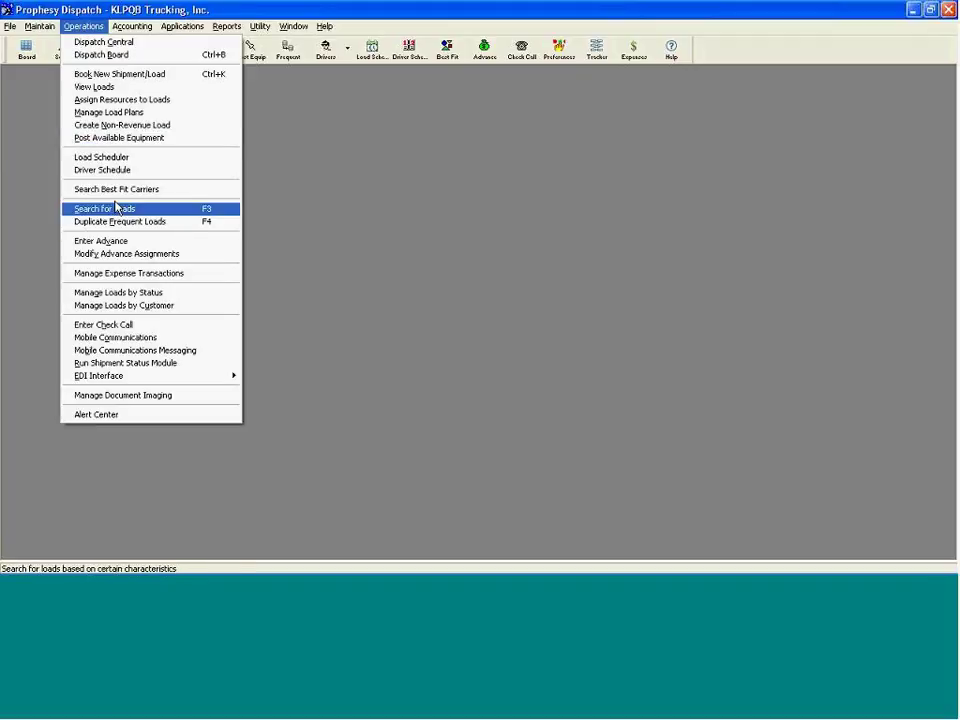
{"action": "left_click", "coordinate": [127, 274]}
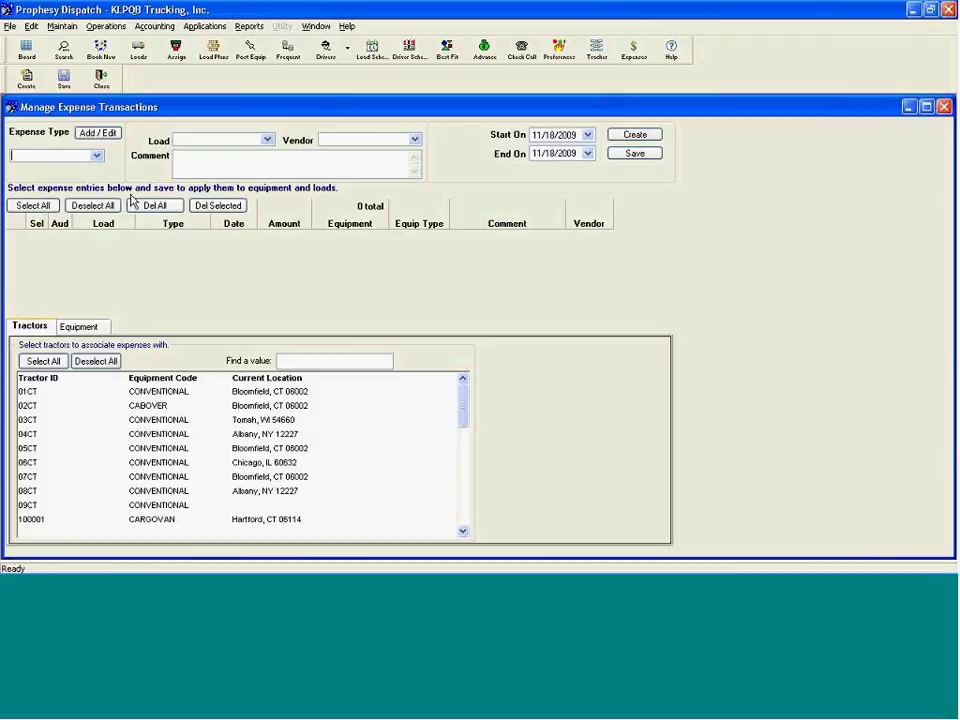
{"action": "left_click", "coordinate": [97, 156]}
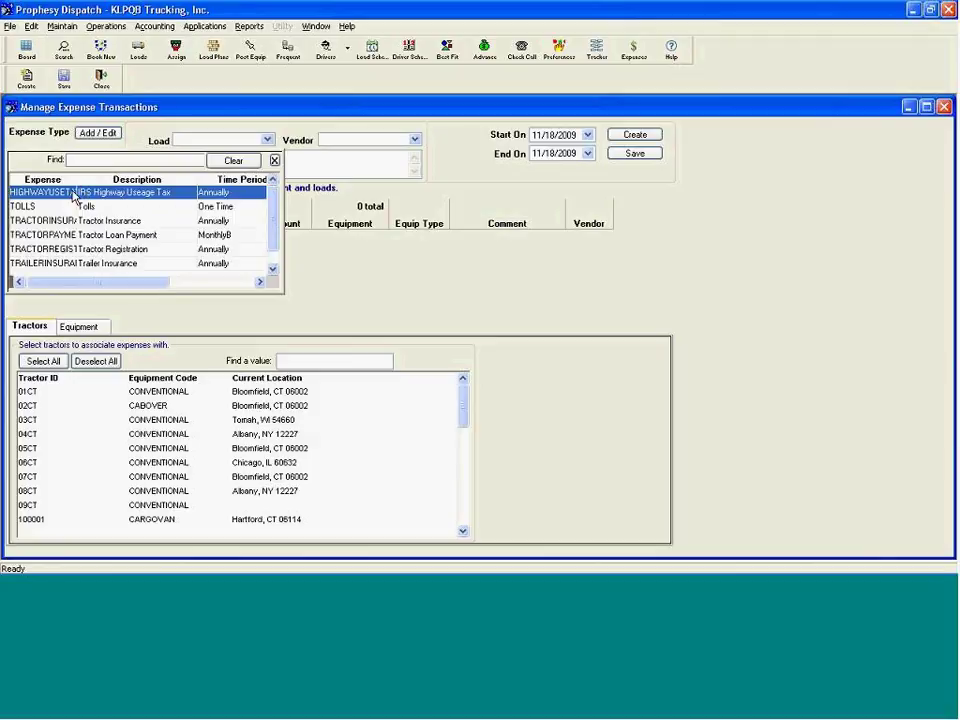
{"action": "left_click", "coordinate": [85, 195]}
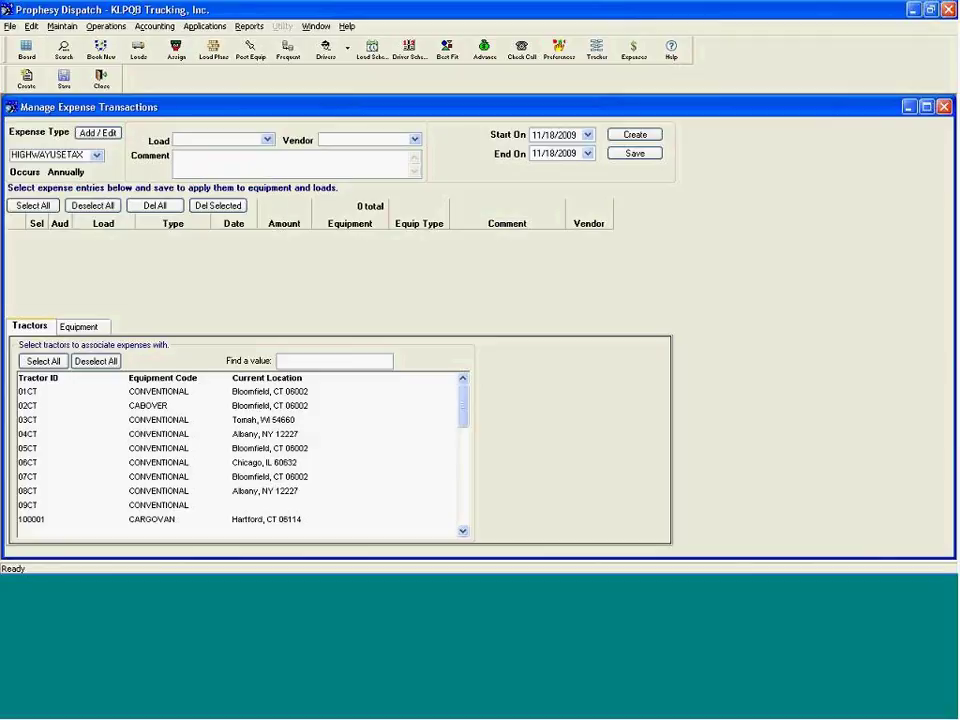
Step: Set the start date of the highway use tax expense to 01/01/2010
{"action": "left_click", "coordinate": [574, 137]}
{"action": "left_click", "coordinate": [589, 136]}
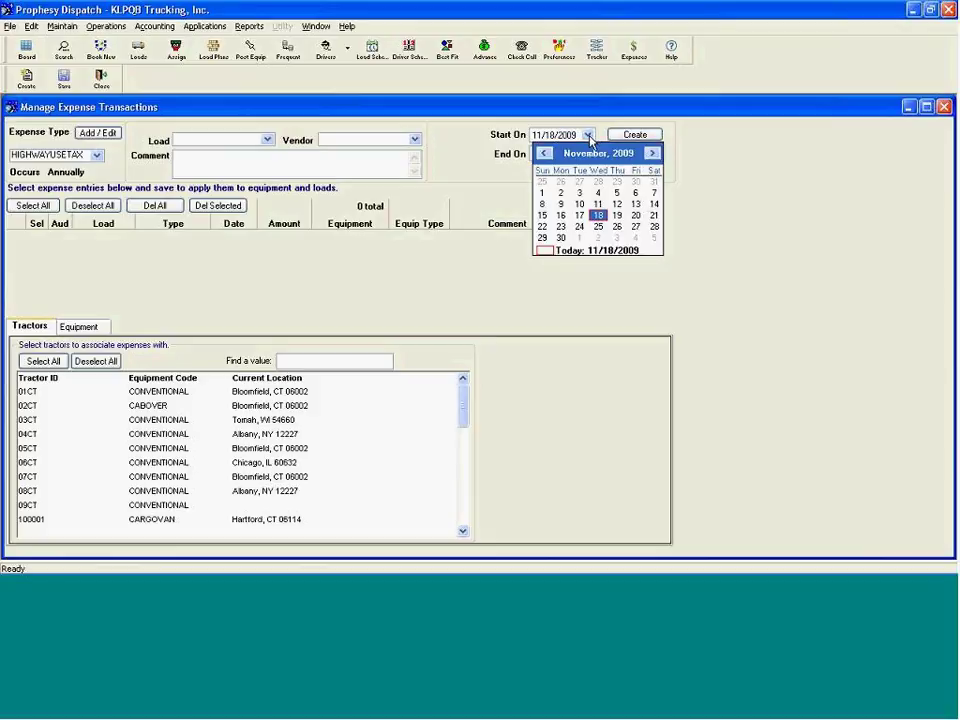
{"action": "left_click", "coordinate": [650, 153]}
{"action": "left_click", "coordinate": [650, 153]}
{"action": "left_click", "coordinate": [636, 182]}
Step: Set the end date of the highway use tax expense to 12/31/2010
{"action": "left_click", "coordinate": [535, 155]}
{"action": "type", "text": "1"}
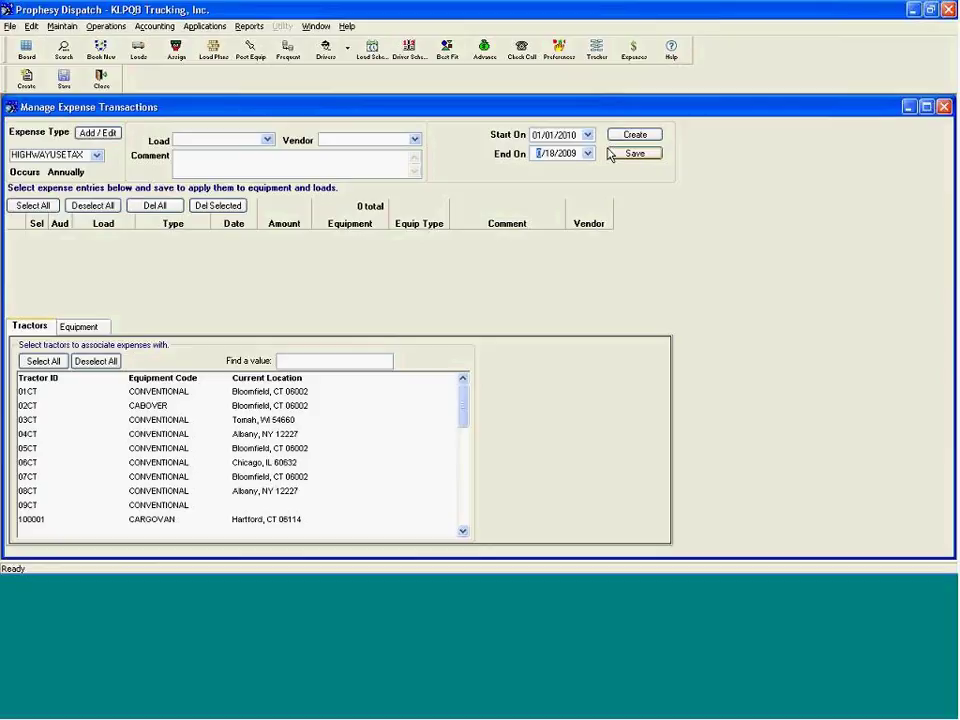
{"action": "key", "text": "Right"}
{"action": "key", "text": "Left"}
{"action": "key", "text": "Down"}
{"action": "key", "text": "Right"}
{"action": "type", "text": "31"}
{"action": "key", "text": "Right"}
{"action": "type", "text": "2010"}
Step: Create the highway use tax entries for all tractors, look through them and close the expense transactions without saving
{"action": "left_click", "coordinate": [43, 364]}
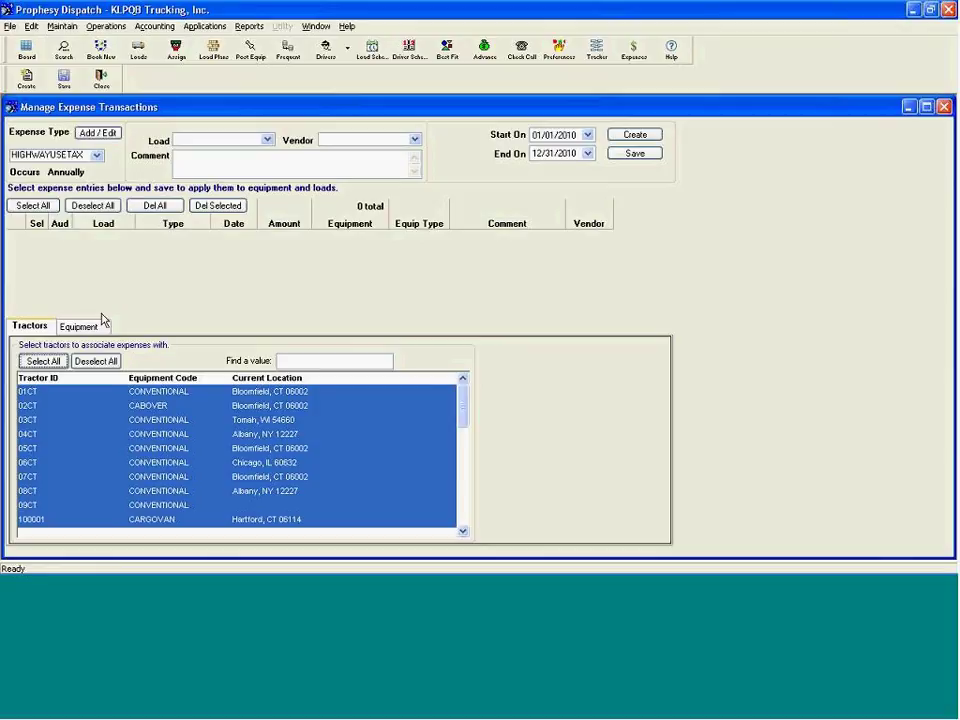
{"action": "left_click", "coordinate": [630, 137]}
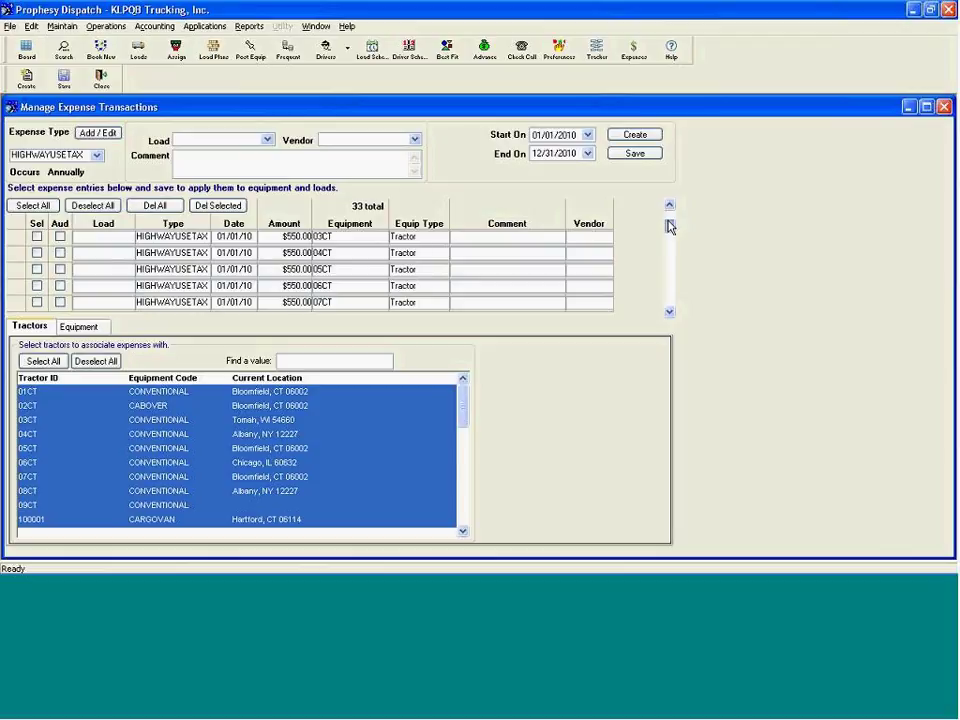
{"action": "mouse_move", "coordinate": [669, 221]}
{"action": "left_mouse_down"}
{"action": "mouse_move", "coordinate": [669, 306]}
{"action": "mouse_move", "coordinate": [670, 224]}
{"action": "left_mouse_up"}
{"action": "left_click", "coordinate": [104, 80]}
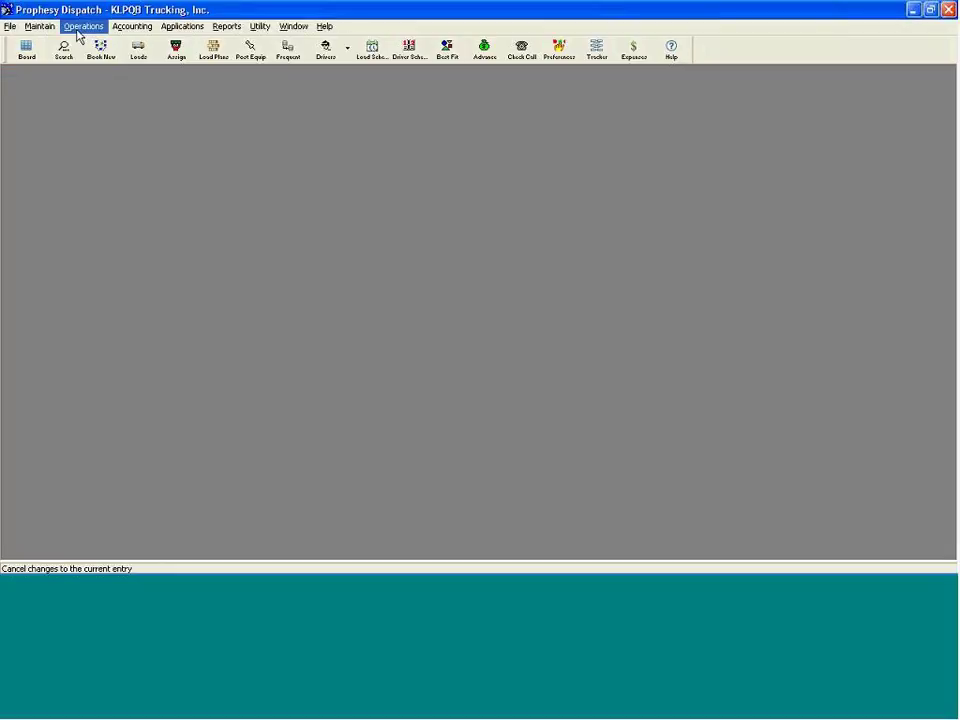
Step: Open the record of tractor 02CT, examine its expense transactions and close the tractor file
{"action": "left_click", "coordinate": [38, 25]}
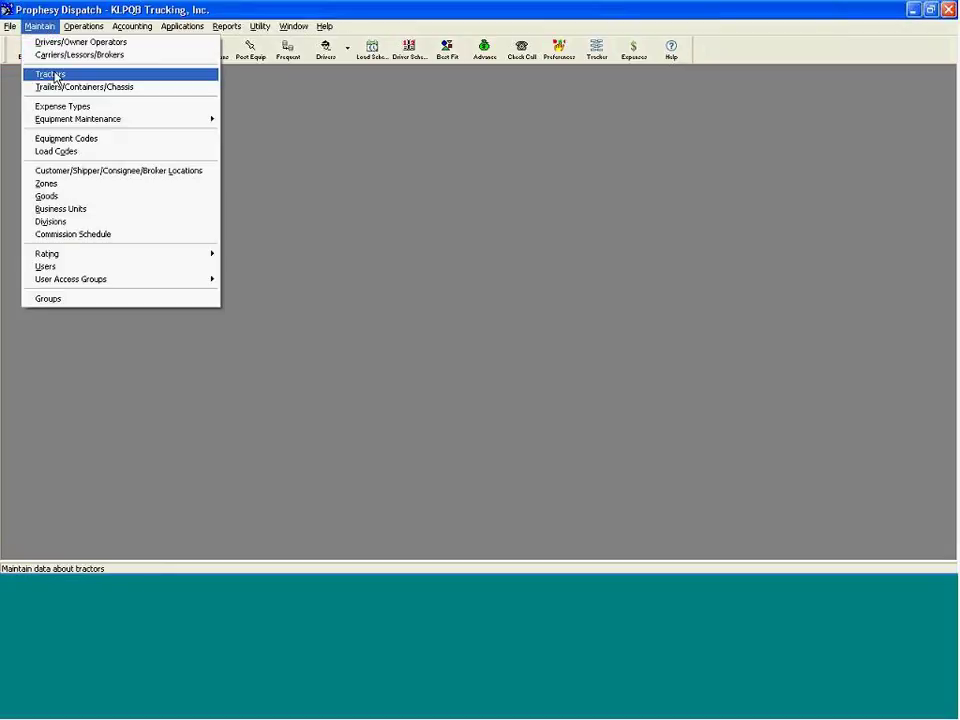
{"action": "left_click", "coordinate": [54, 76]}
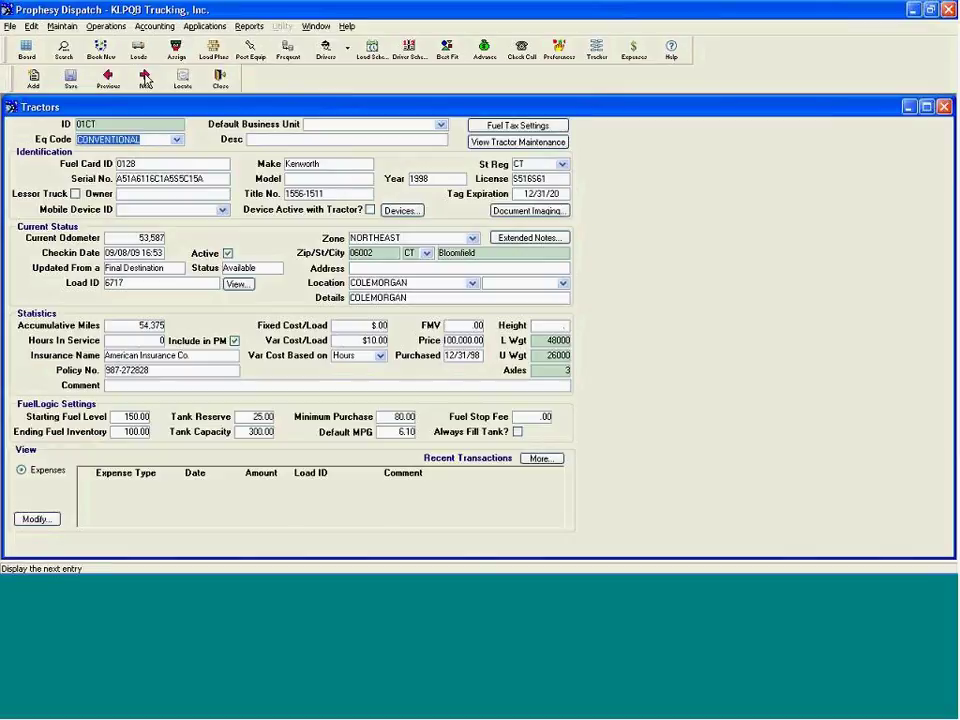
{"action": "left_click", "coordinate": [145, 78]}
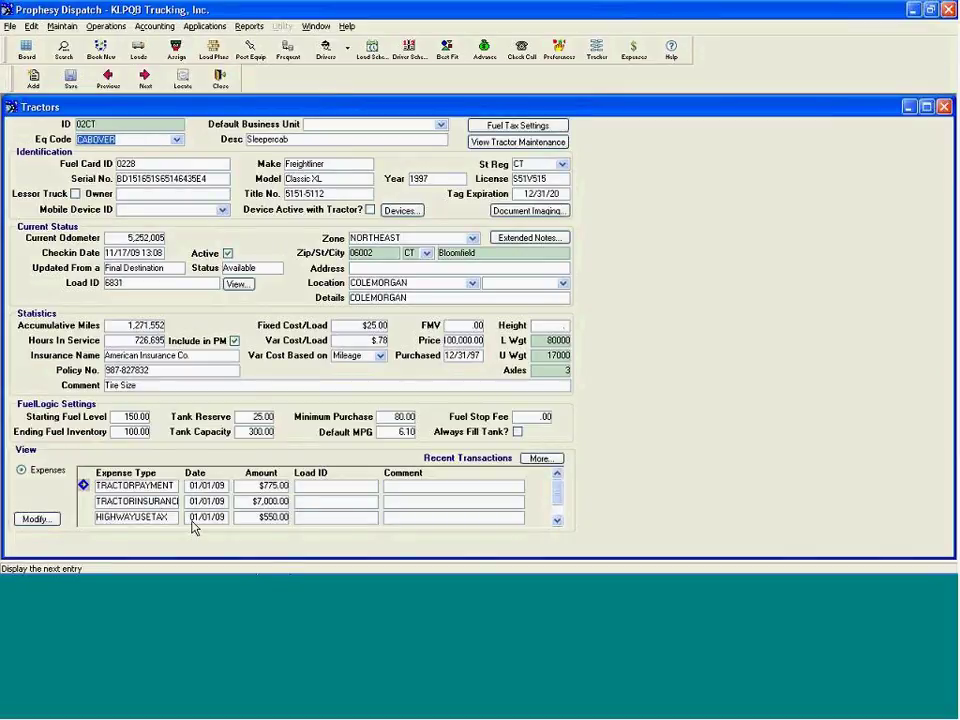
{"action": "left_click", "coordinate": [33, 518]}
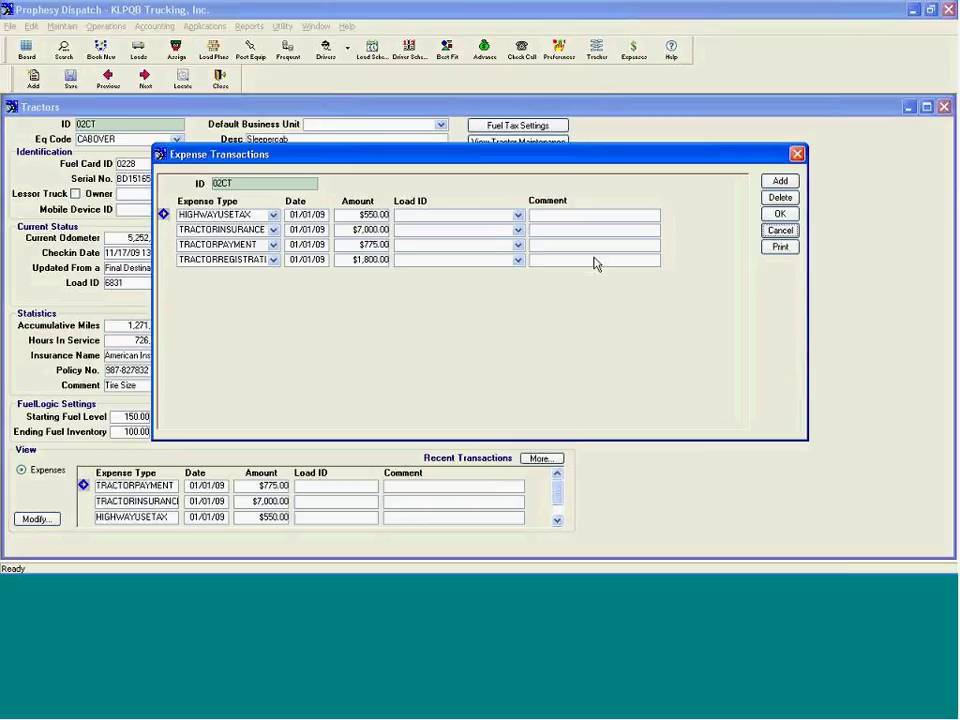
{"action": "left_click", "coordinate": [797, 153]}
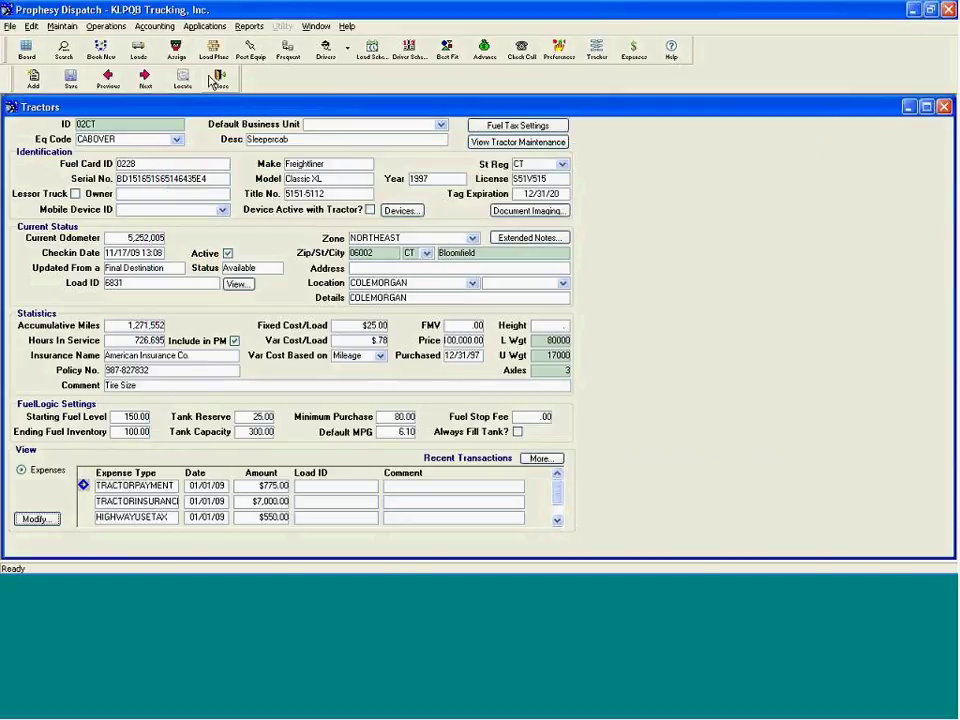
{"action": "left_click", "coordinate": [218, 80]}
Step: Find trailer 5302 in the trailer file, examine its expense transactions and close the file
{"action": "left_click", "coordinate": [40, 26]}
{"action": "left_click", "coordinate": [75, 85]}
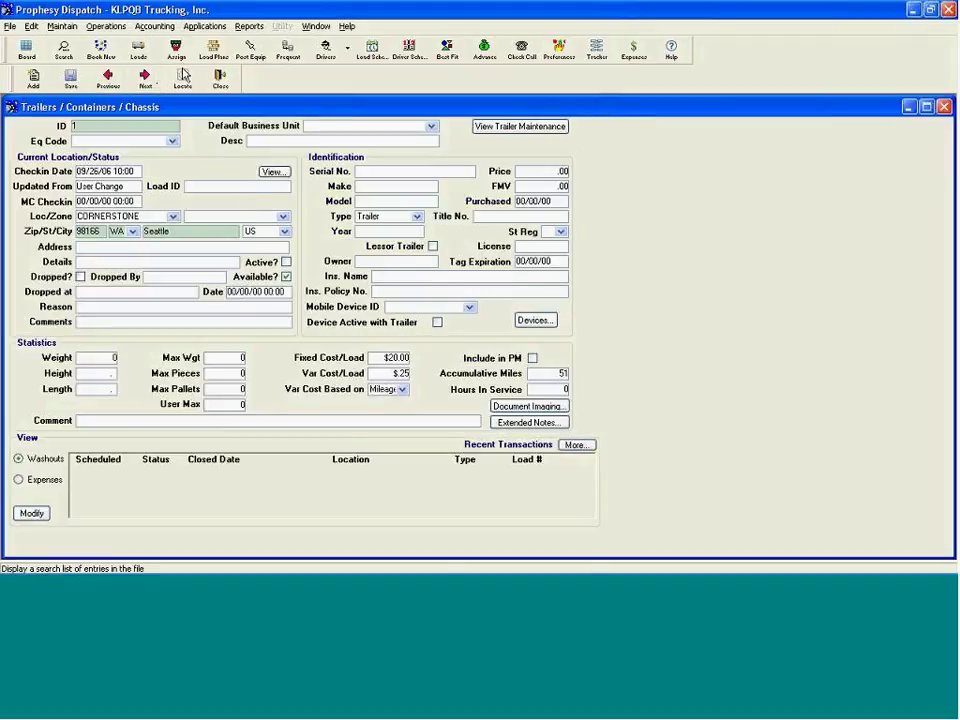
{"action": "left_click", "coordinate": [183, 75]}
{"action": "type", "text": "5302"}
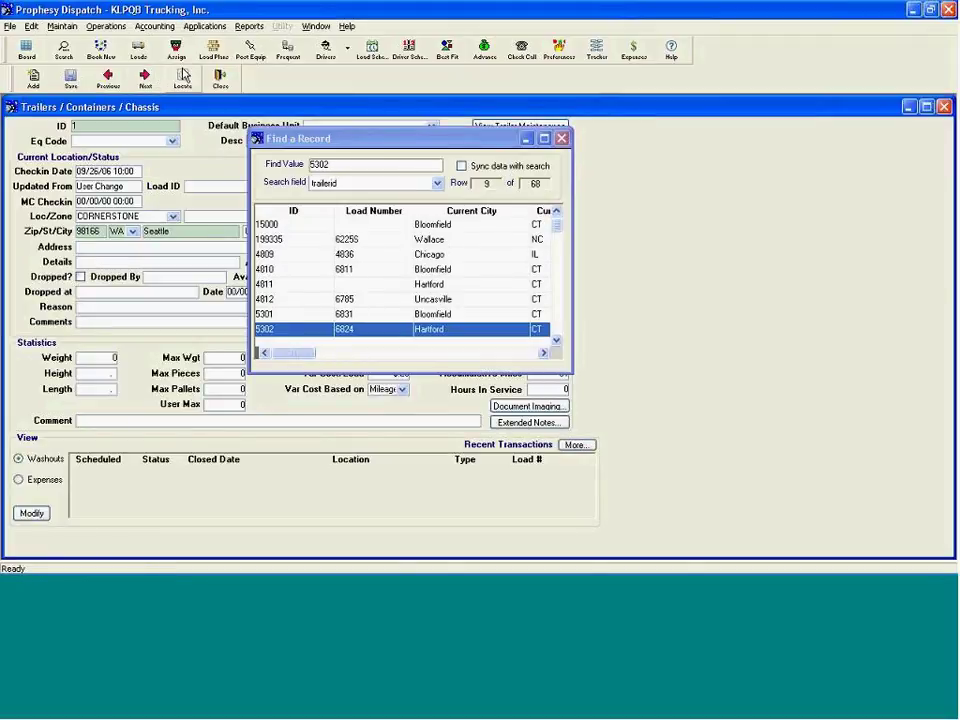
{"action": "key", "text": "Return"}
{"action": "left_click", "coordinate": [40, 480]}
{"action": "left_click", "coordinate": [31, 512]}
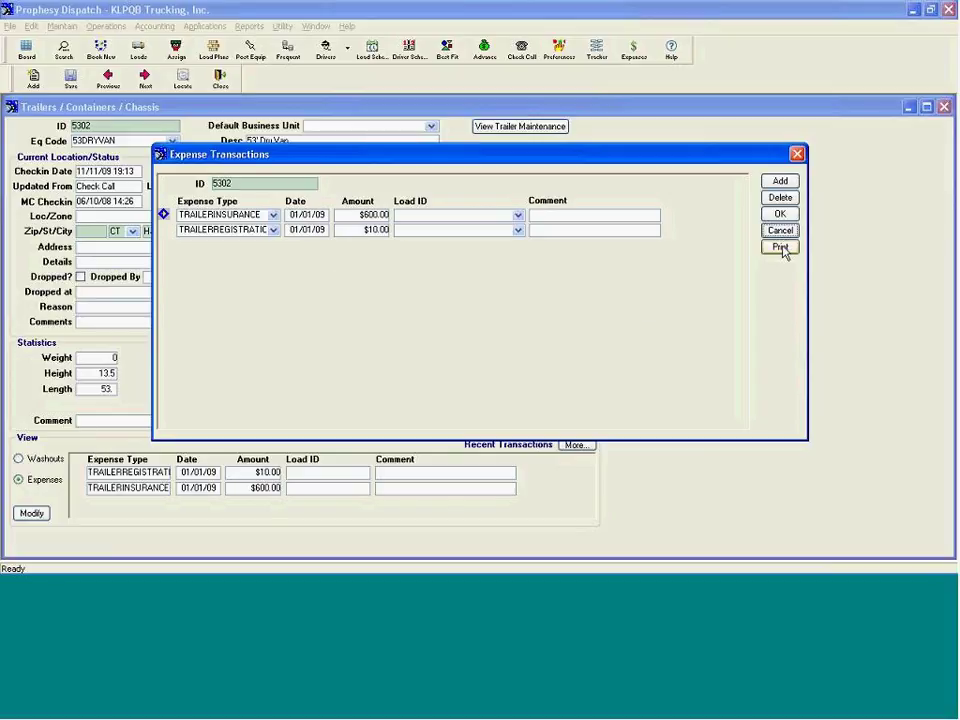
{"action": "left_click", "coordinate": [797, 155]}
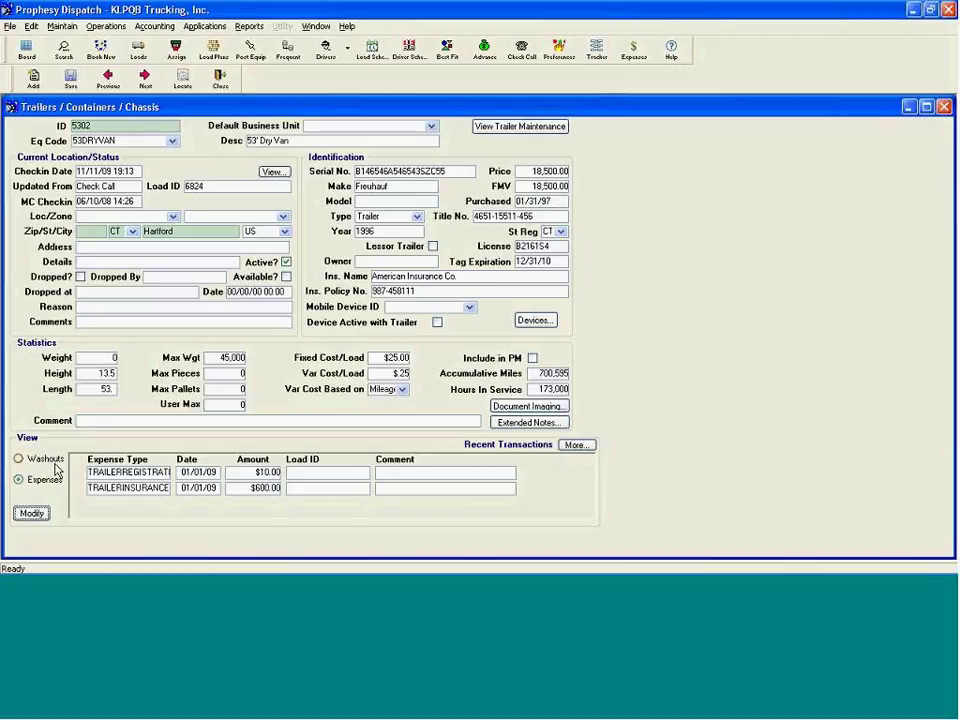
{"action": "left_click", "coordinate": [222, 80]}
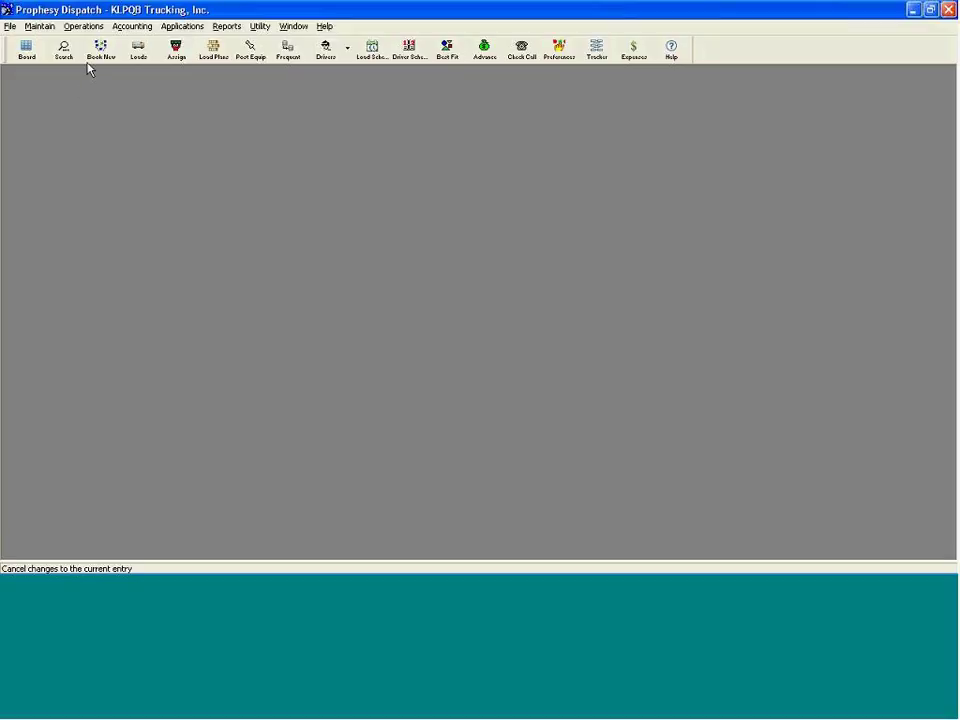
Step: Start the Alert Center and open its window with the user's alert settings
{"action": "left_click", "coordinate": [83, 26]}
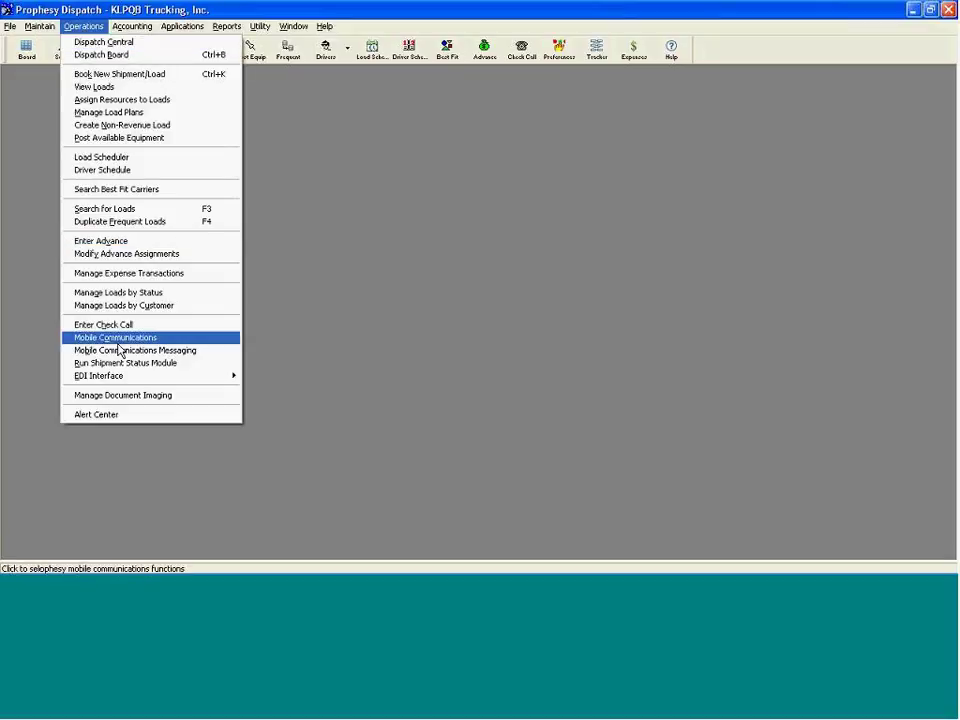
{"action": "left_click", "coordinate": [128, 416]}
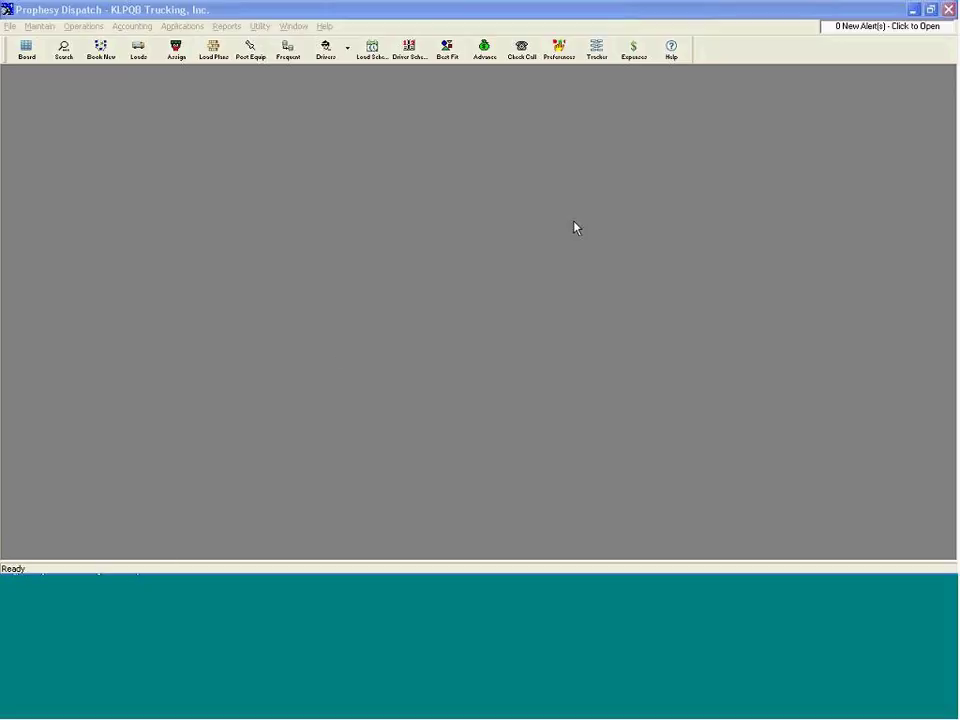
{"action": "left_click", "coordinate": [880, 30]}
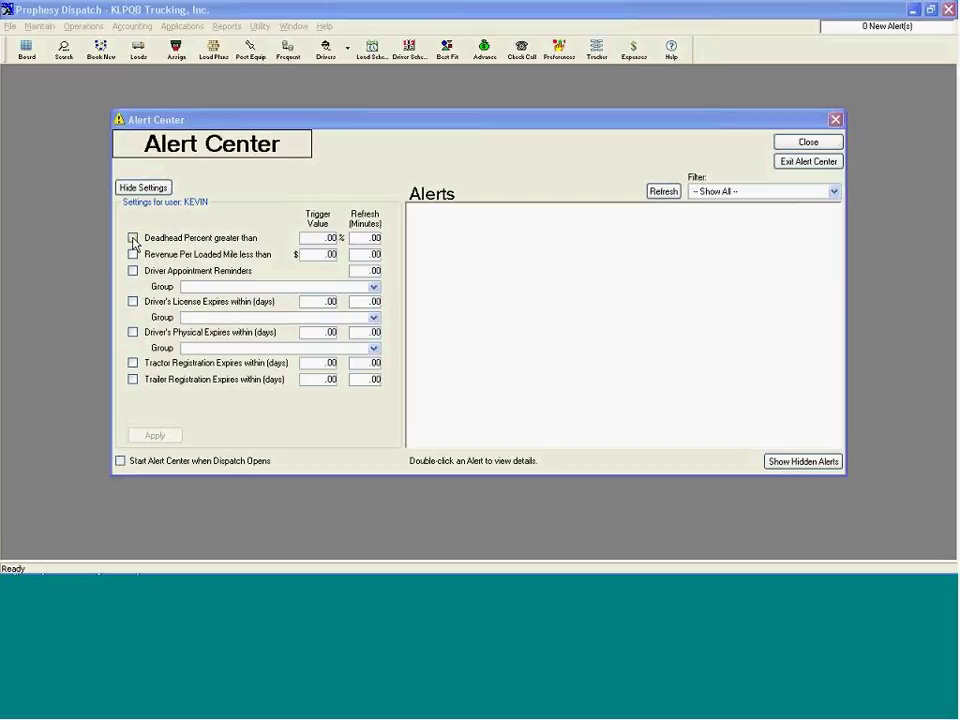
Step: Enable the deadhead percent alert with a trigger value of 10% and a refresh of .50 minutes
{"action": "left_click", "coordinate": [133, 238]}
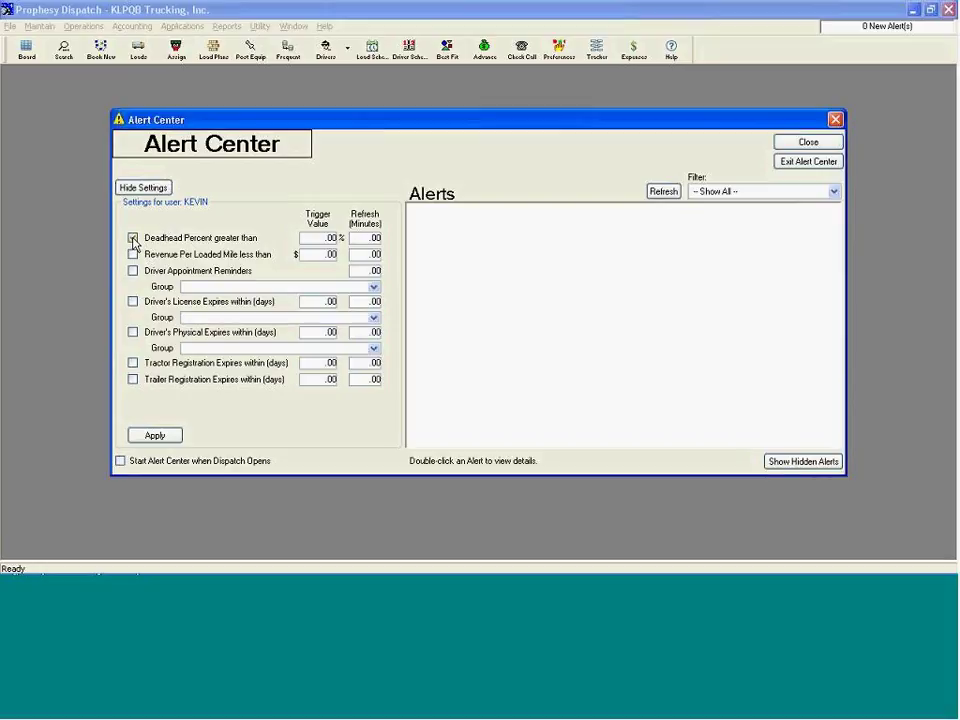
{"action": "left_click", "coordinate": [322, 238]}
{"action": "type", "text": "10"}
{"action": "left_click", "coordinate": [368, 238]}
{"action": "key", "text": "BackSpace"}
{"action": "type", "text": ".50"}
Step: Enable the revenue per loaded mile alert with a trigger value of $1.25 and a 3-minute refresh
{"action": "left_click", "coordinate": [133, 255]}
{"action": "double_click", "coordinate": [325, 256]}
{"action": "type", "text": "1.25"}
{"action": "double_click", "coordinate": [362, 255]}
{"action": "type", "text": "3"}
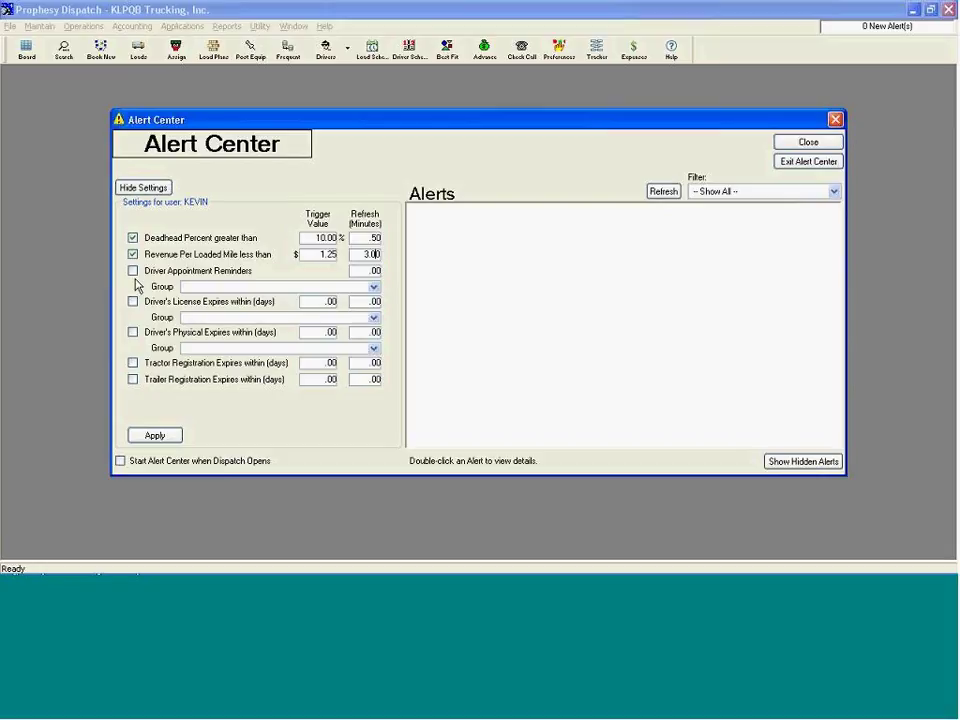
Step: Enable driver appointment reminders with a 5-minute refresh, and check the available groups without choosing one
{"action": "left_click", "coordinate": [133, 271]}
{"action": "left_click", "coordinate": [370, 272]}
{"action": "type", "text": "5"}
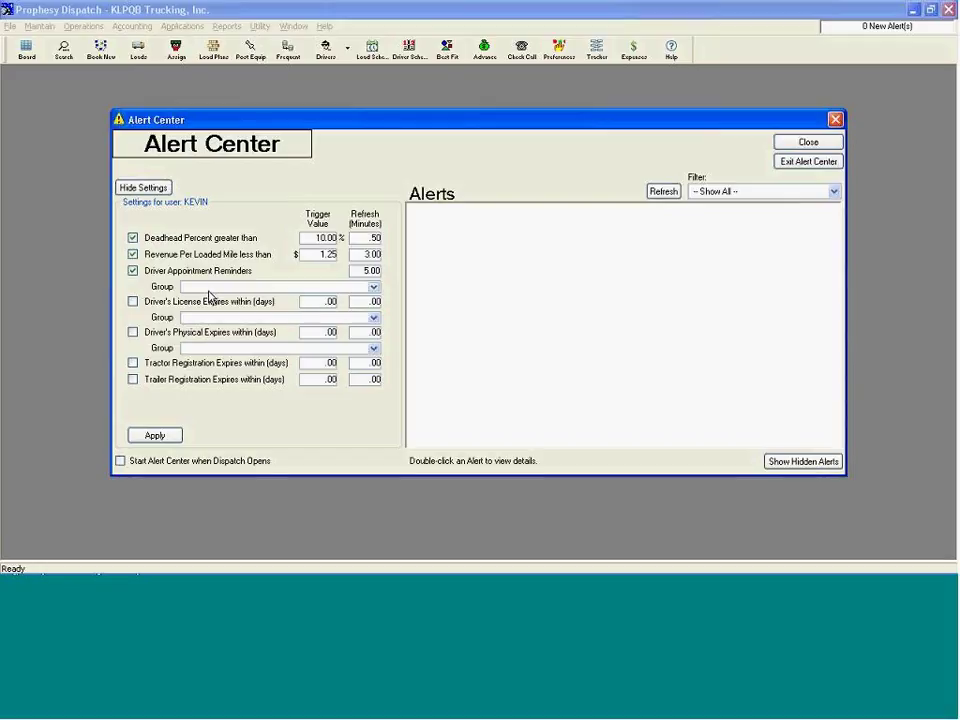
{"action": "left_click", "coordinate": [373, 290]}
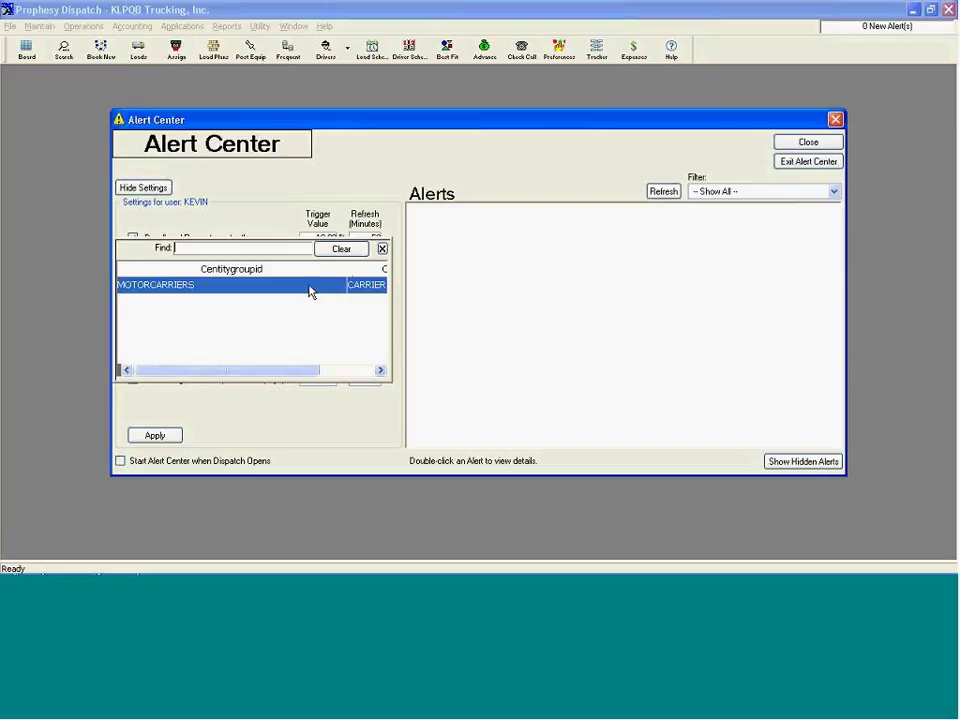
{"action": "left_click", "coordinate": [381, 249]}
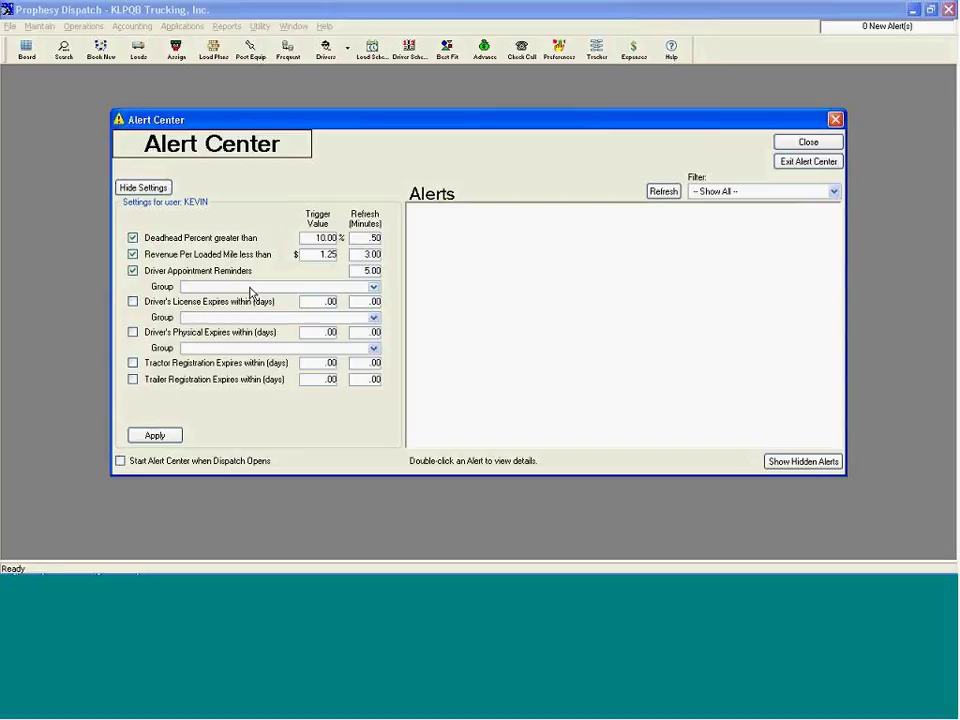
Step: Enable the driver's license expiration alert at 30 days with a 5-minute refresh
{"action": "left_click", "coordinate": [133, 303]}
{"action": "left_click", "coordinate": [325, 303]}
{"action": "type", "text": "30"}
{"action": "left_click", "coordinate": [362, 302]}
{"action": "type", "text": "5"}
Step: Enable the driver's physical expiration alert at 30 days with a 6-minute refresh
{"action": "left_click", "coordinate": [131, 333]}
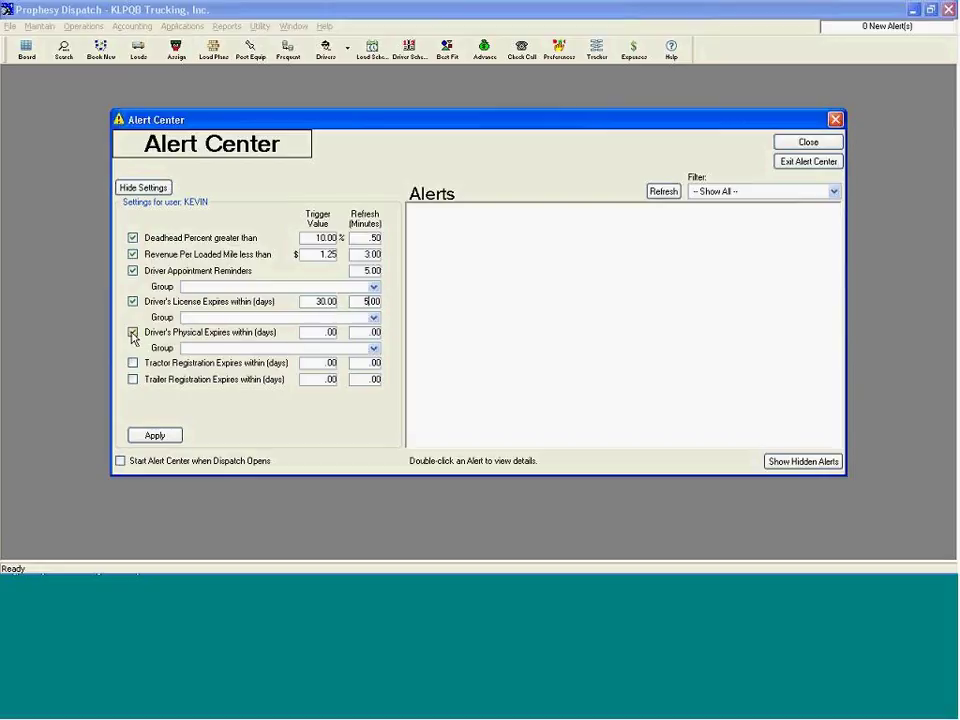
{"action": "left_click", "coordinate": [321, 334]}
{"action": "type", "text": "30"}
{"action": "left_click", "coordinate": [359, 334]}
{"action": "type", "text": "6"}
Step: Enable the tractor registration expiration alert at 30 days with a 5-minute refresh
{"action": "left_click", "coordinate": [133, 364]}
{"action": "left_click", "coordinate": [313, 364]}
{"action": "type", "text": "30"}
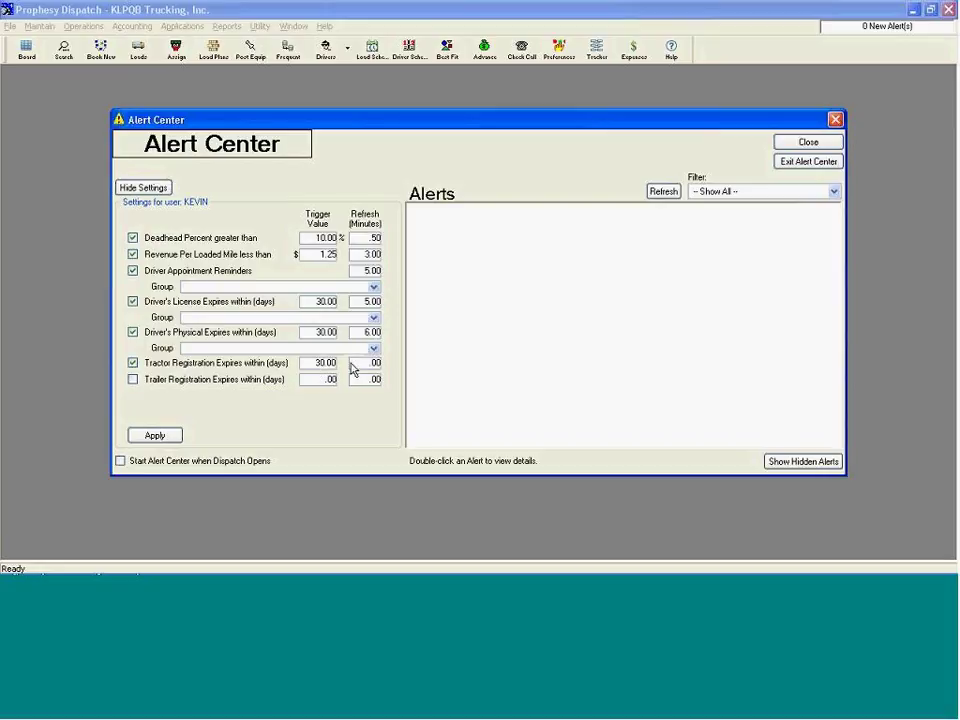
{"action": "left_click", "coordinate": [364, 363]}
{"action": "type", "text": "5"}
Step: Enable the trailer registration alert at 30 days with a 5-minute refresh, and have the Alert Center start when Dispatch opens
{"action": "left_click", "coordinate": [134, 380]}
{"action": "left_click", "coordinate": [313, 381]}
{"action": "type", "text": "30"}
{"action": "left_click", "coordinate": [364, 383]}
{"action": "type", "text": "5"}
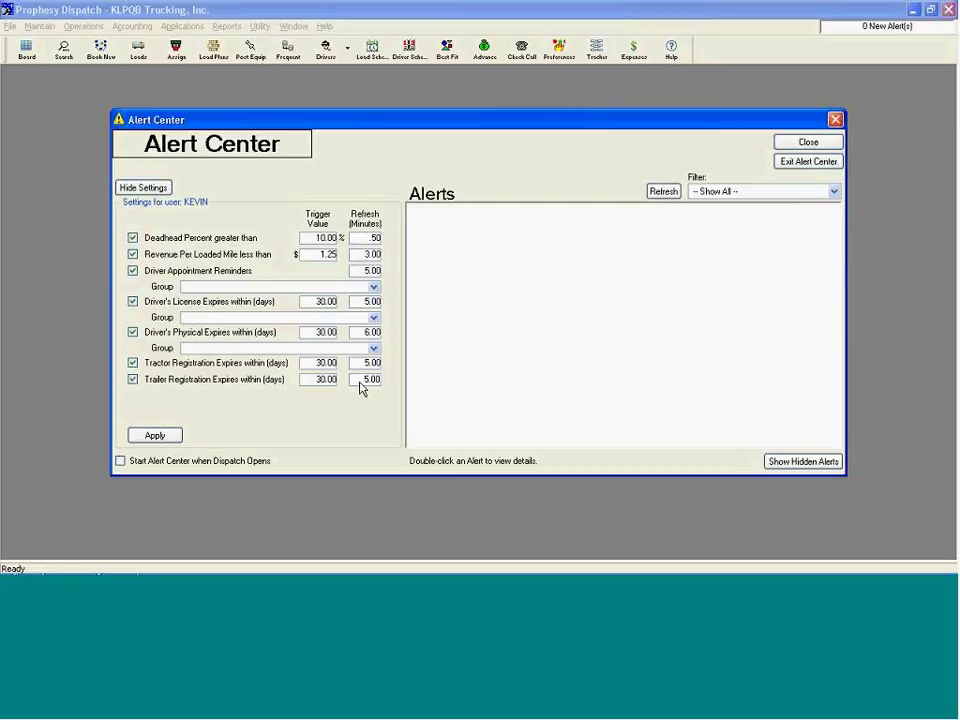
{"action": "left_click", "coordinate": [121, 461]}
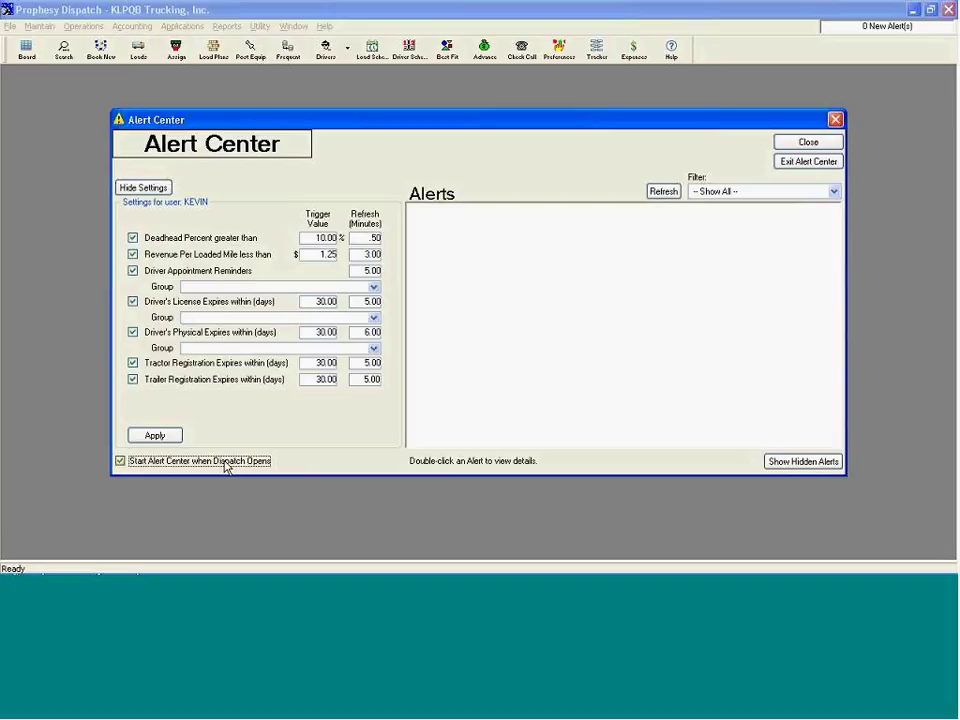
Step: Apply the alert settings and close the Alert Center
{"action": "left_click", "coordinate": [150, 435]}
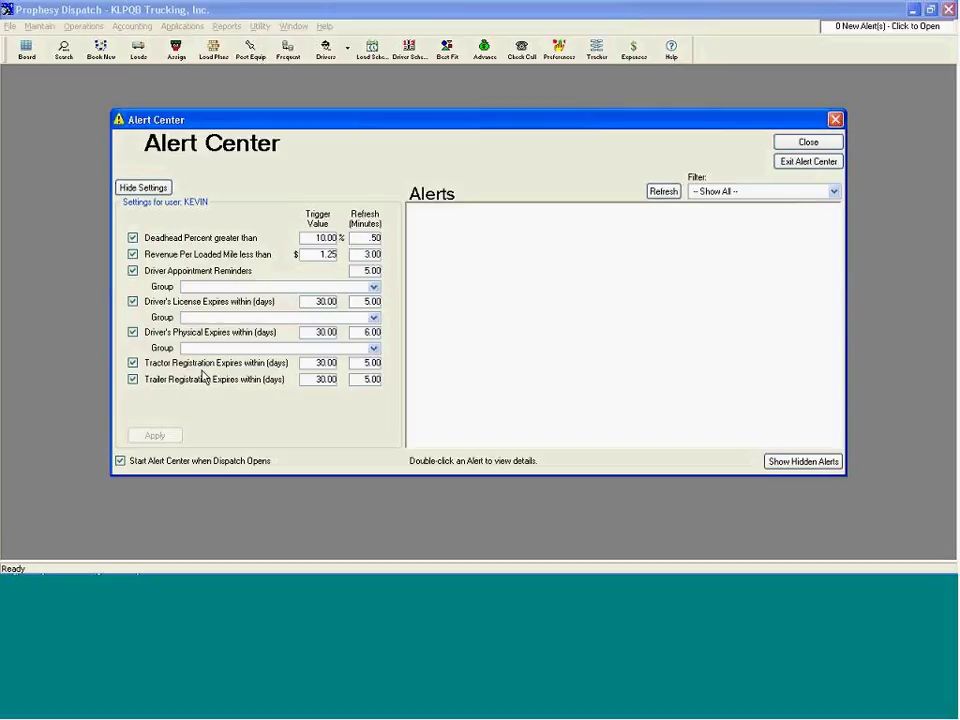
{"action": "left_click", "coordinate": [801, 146]}
{"action": "left_click", "coordinate": [801, 146]}
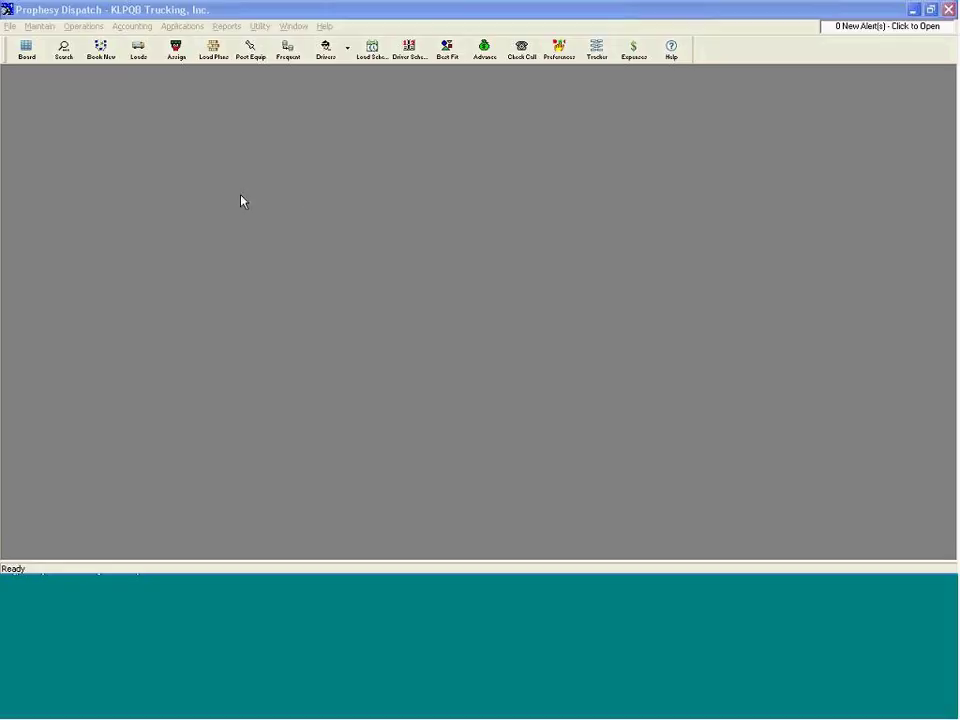
{"action": "left_click", "coordinate": [47, 31]}
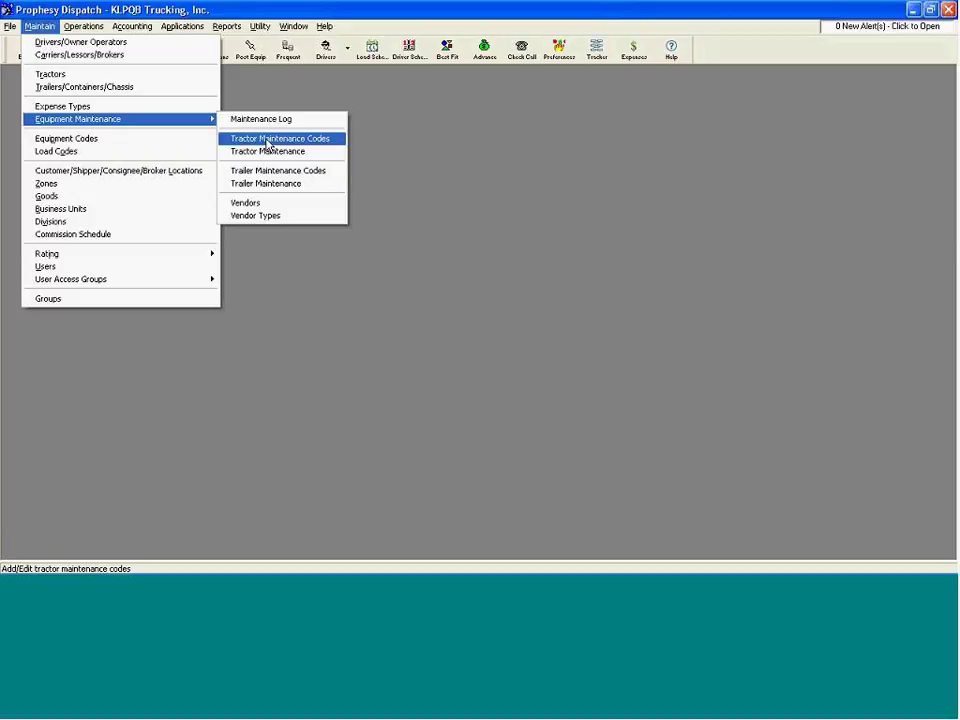
{"action": "left_click", "coordinate": [272, 145]}
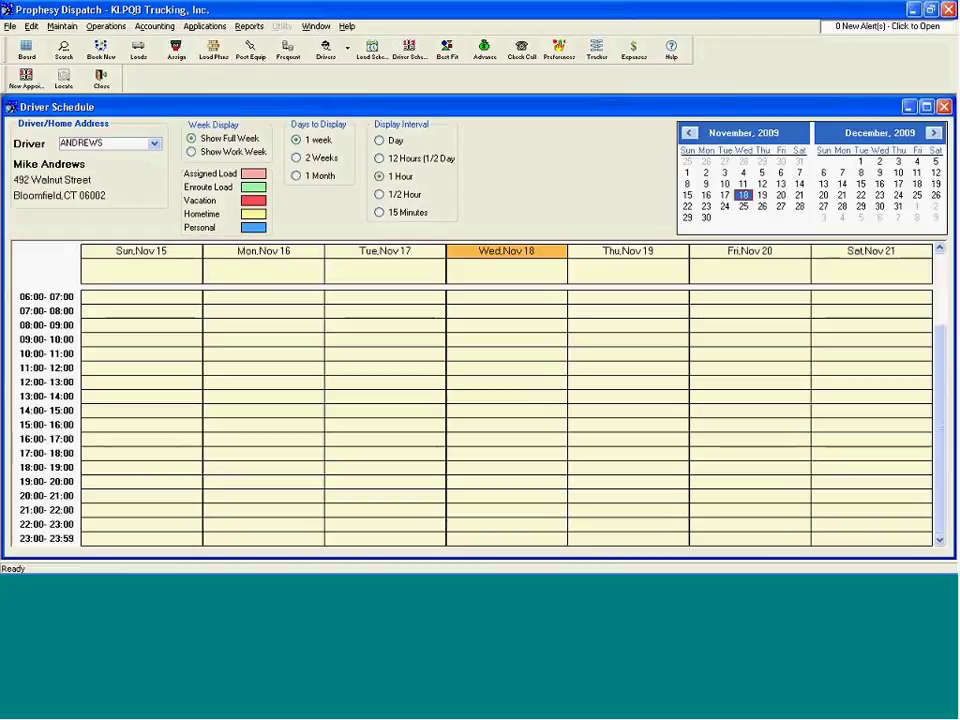
Step: Examine the reminder intervals for a full-day vacation appointment on 11/20/09, discard the appointment, and close the Driver Schedule
{"action": "double_click", "coordinate": [754, 270]}
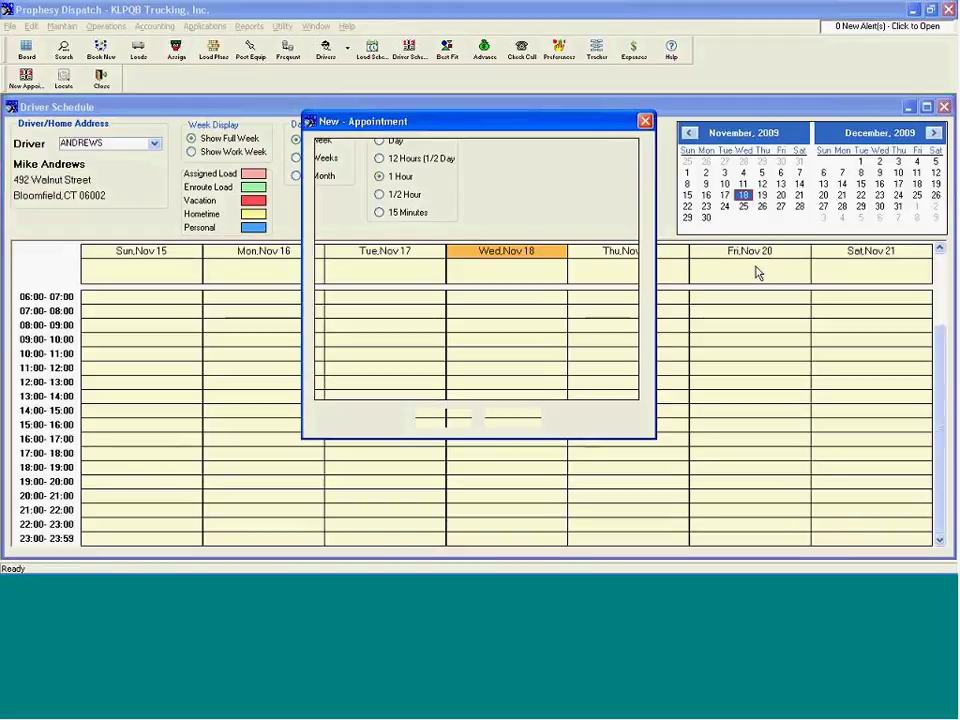
{"action": "left_click", "coordinate": [488, 228]}
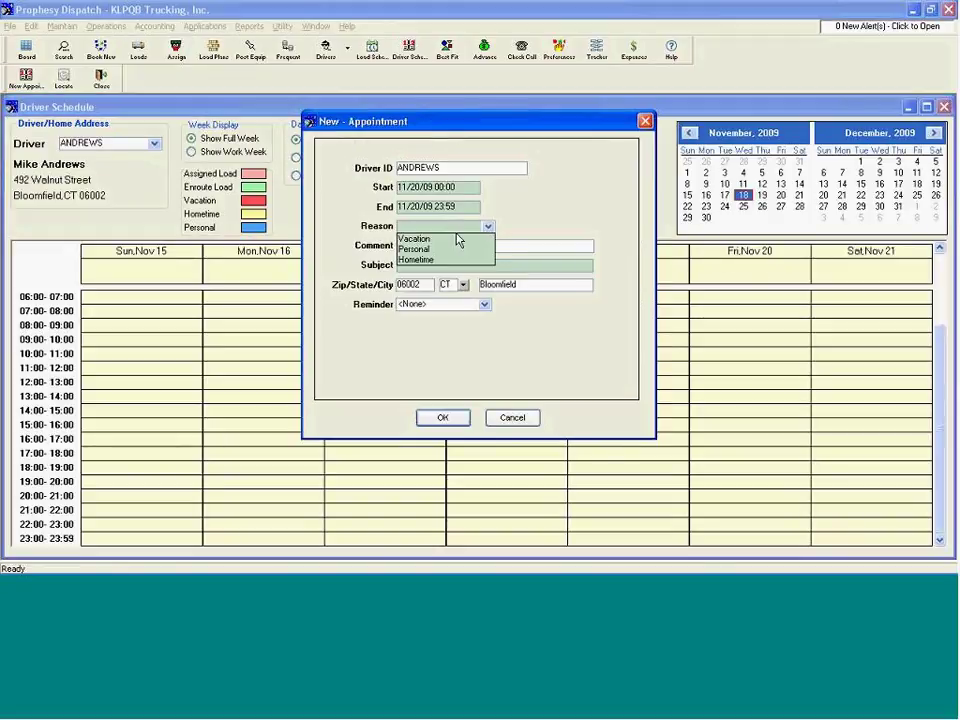
{"action": "left_click", "coordinate": [435, 239]}
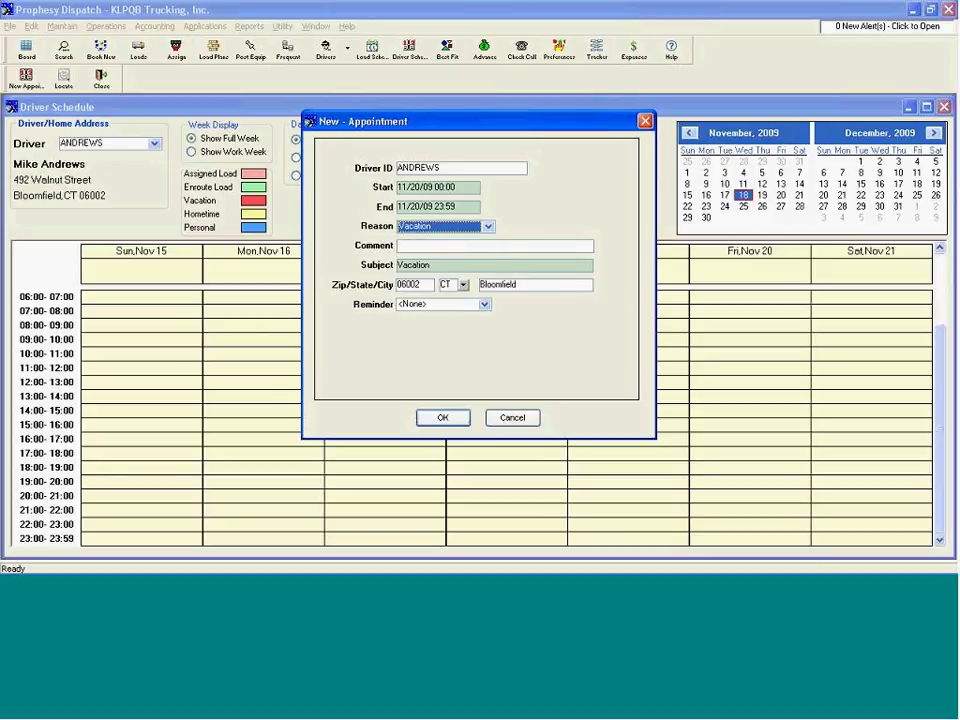
{"action": "left_click", "coordinate": [485, 304]}
{"action": "left_click_drag", "start_coordinate": [488, 337], "coordinate": [484, 386]}
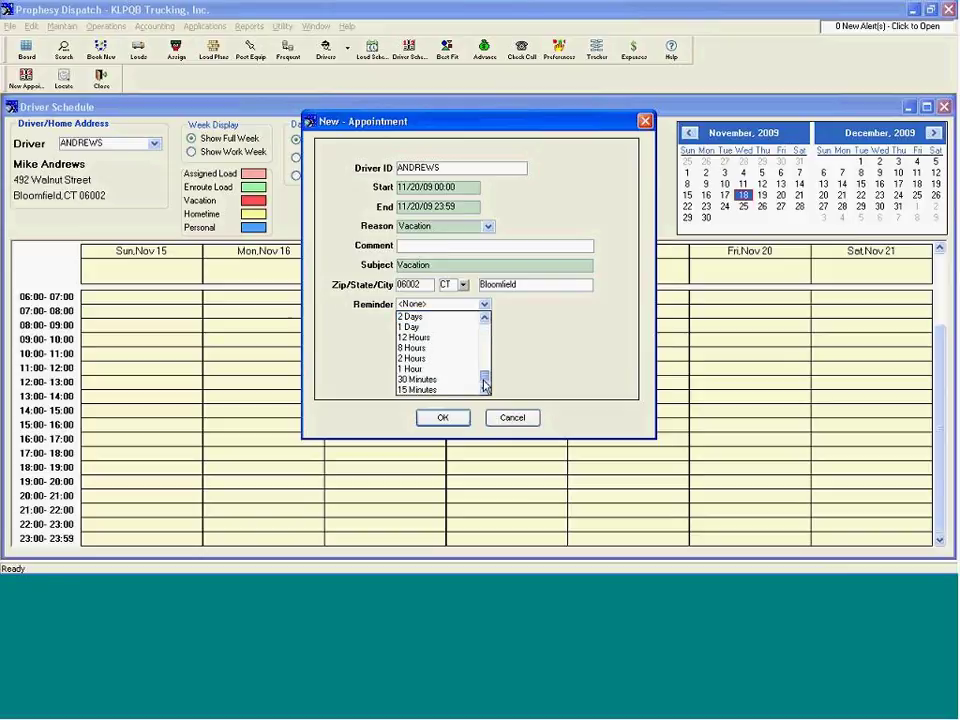
{"action": "left_click_drag", "start_coordinate": [484, 390], "coordinate": [482, 326]}
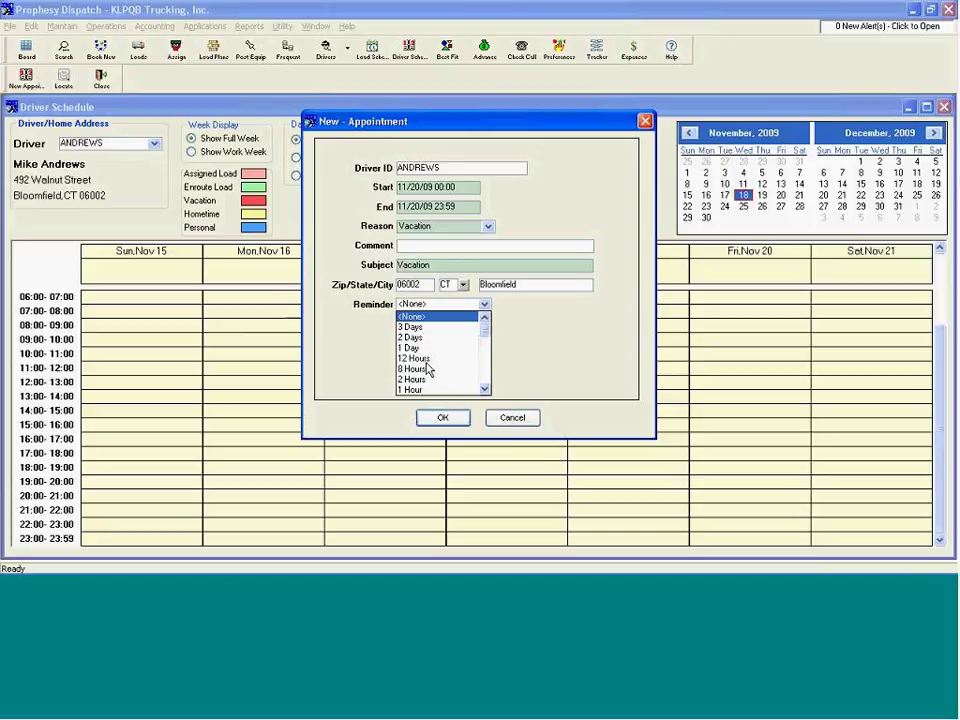
{"action": "left_click_drag", "start_coordinate": [484, 336], "coordinate": [485, 386]}
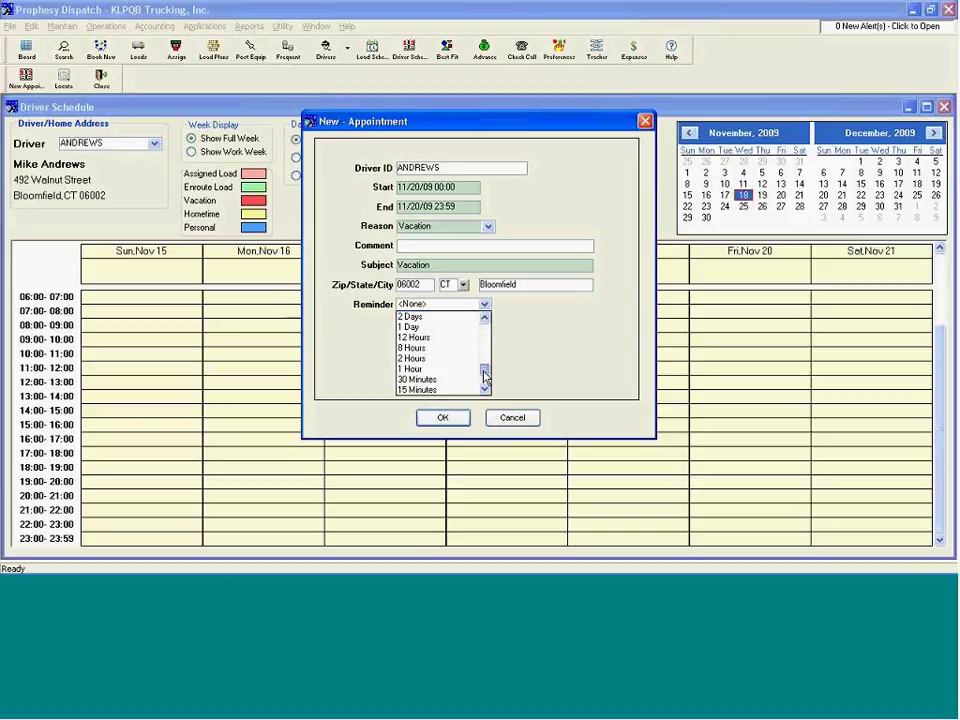
{"action": "left_click", "coordinate": [512, 418]}
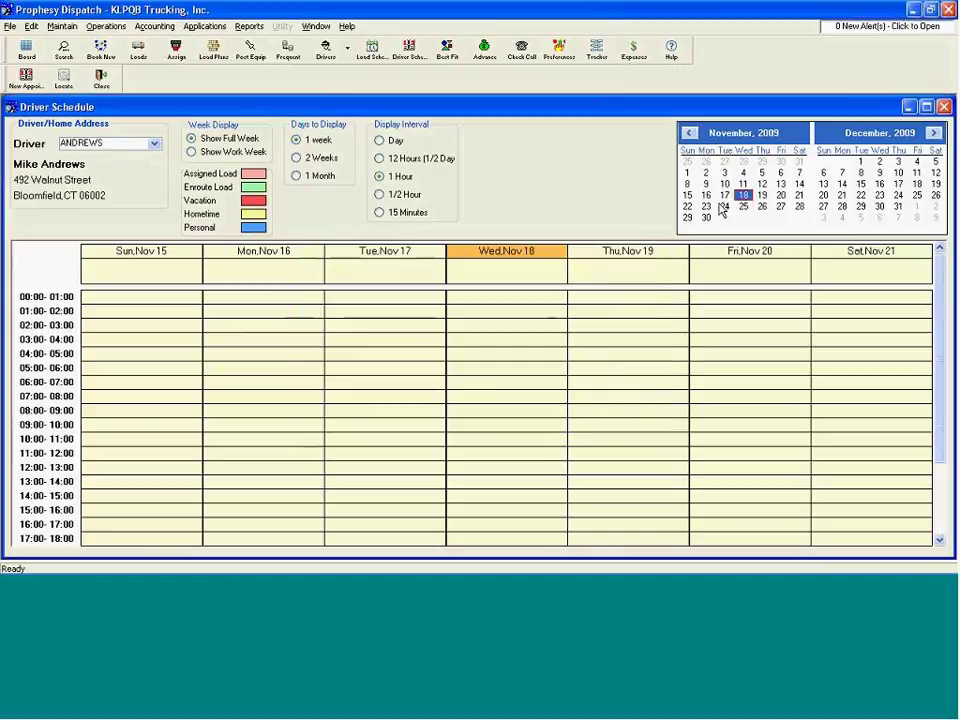
{"action": "left_click", "coordinate": [944, 107]}
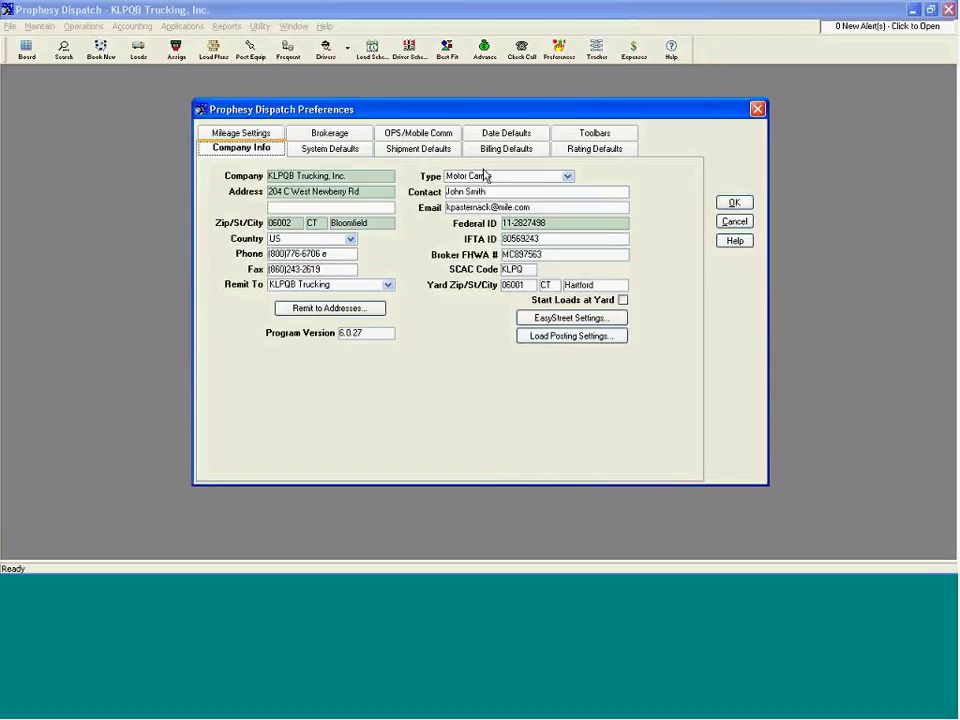
Step: Review the company type options in the company preferences, keeping Motor Carrier selected
{"action": "left_click", "coordinate": [567, 178]}
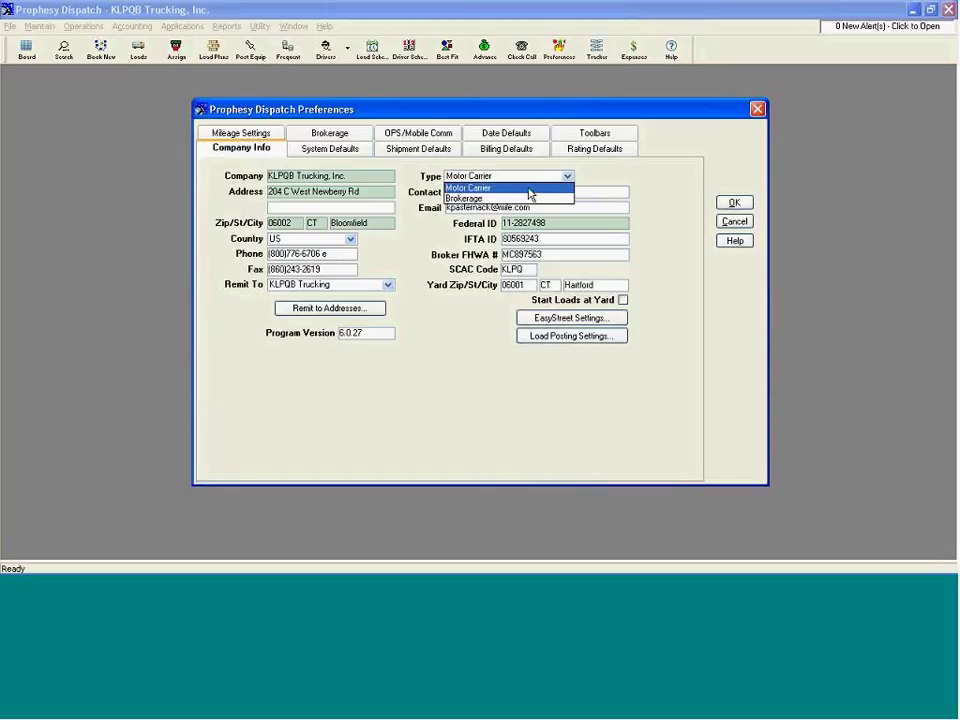
{"action": "left_click", "coordinate": [517, 189]}
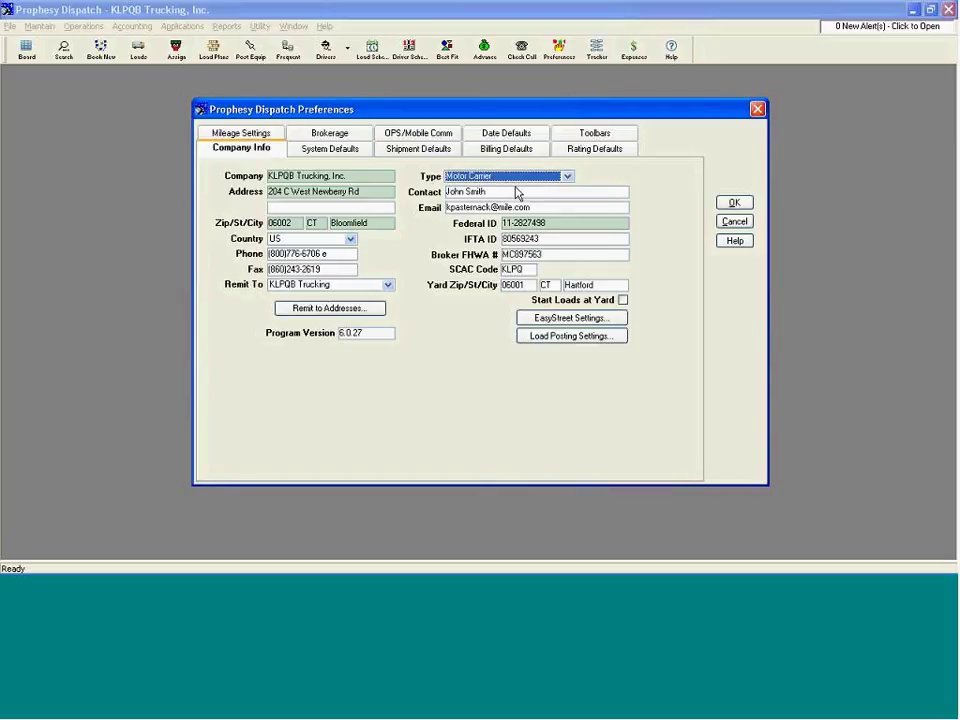
{"action": "left_click", "coordinate": [567, 176]}
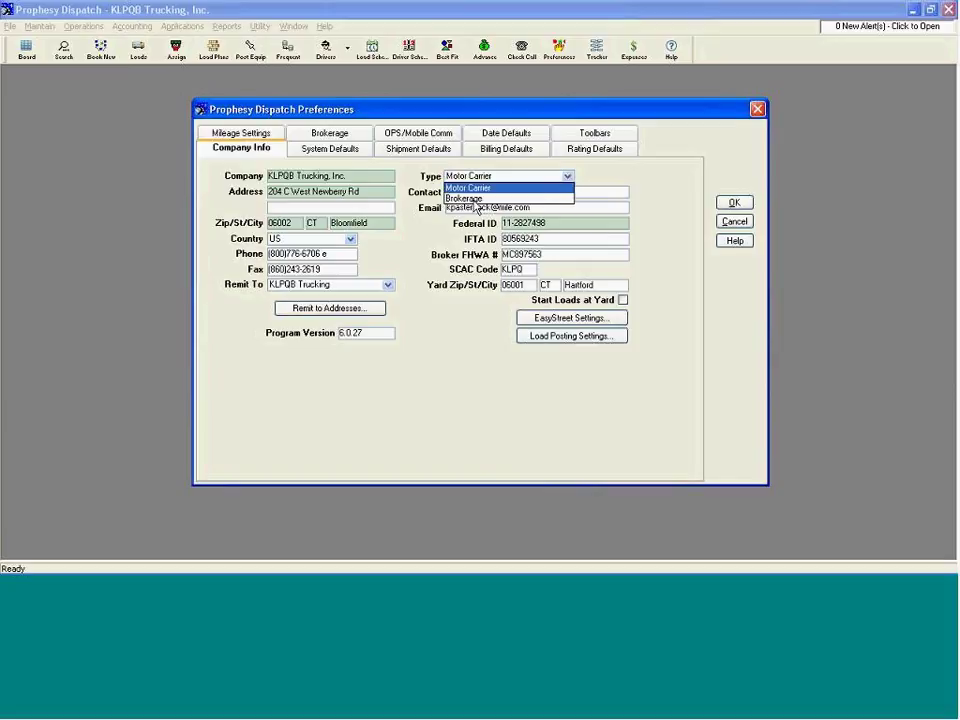
{"action": "left_click", "coordinate": [486, 188]}
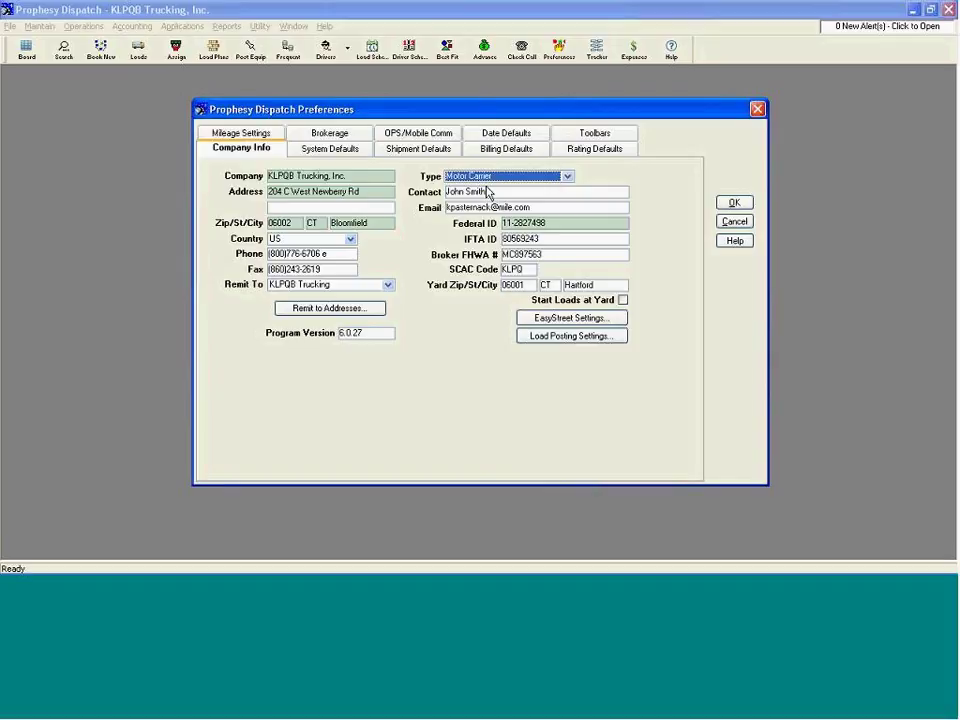
Step: In the system defaults' resource conflict configuration, set Trailer Washout to Warn at Assignment
{"action": "left_click", "coordinate": [418, 148]}
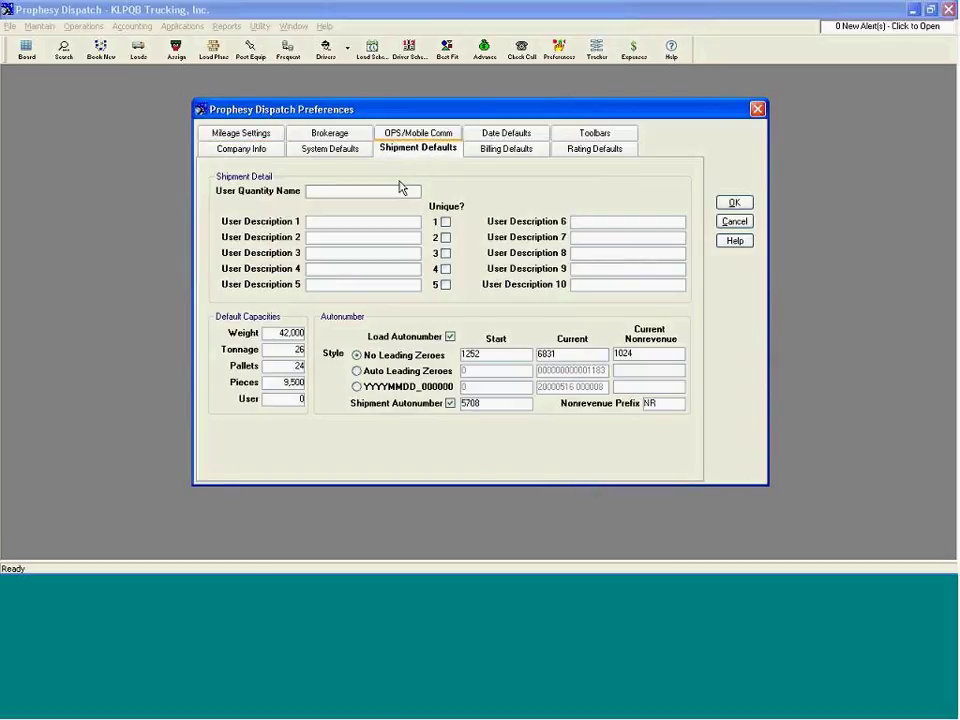
{"action": "left_click", "coordinate": [346, 150]}
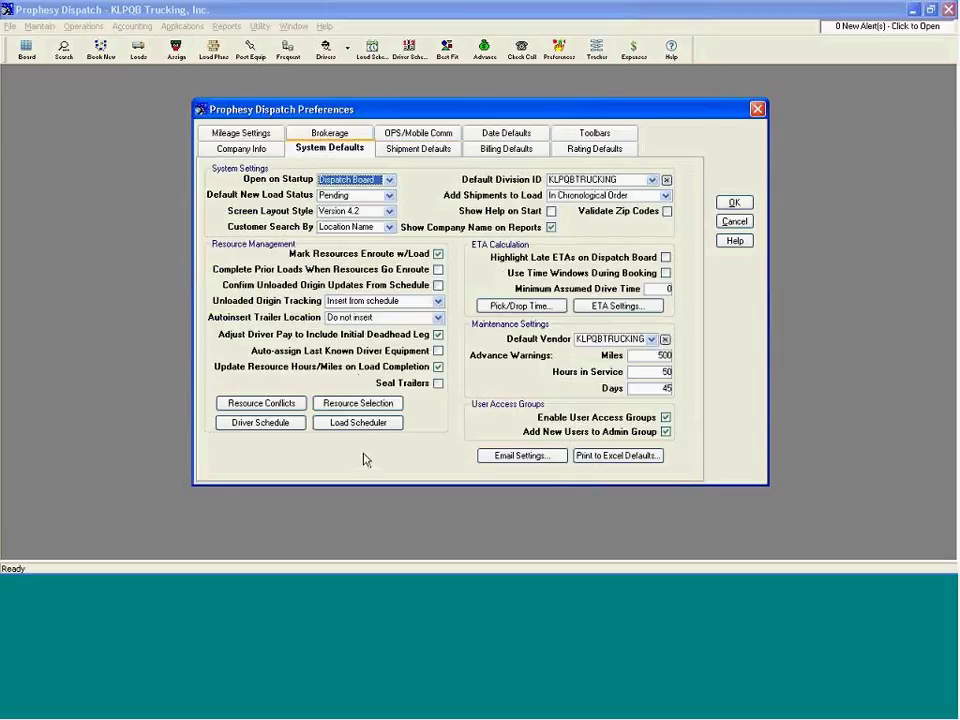
{"action": "left_click", "coordinate": [264, 404]}
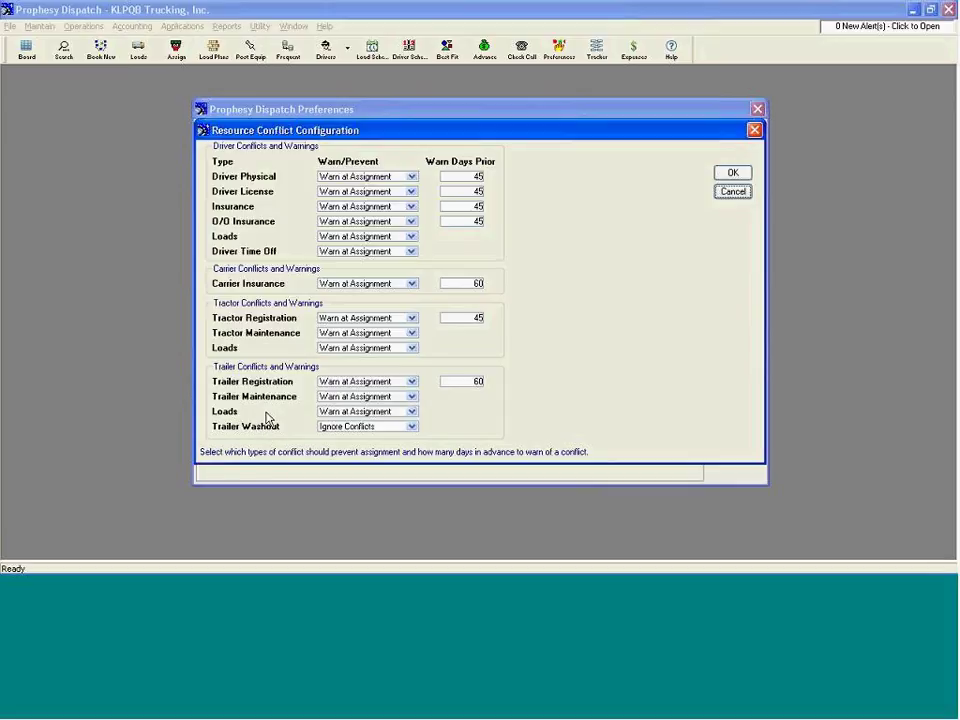
{"action": "left_click", "coordinate": [411, 426]}
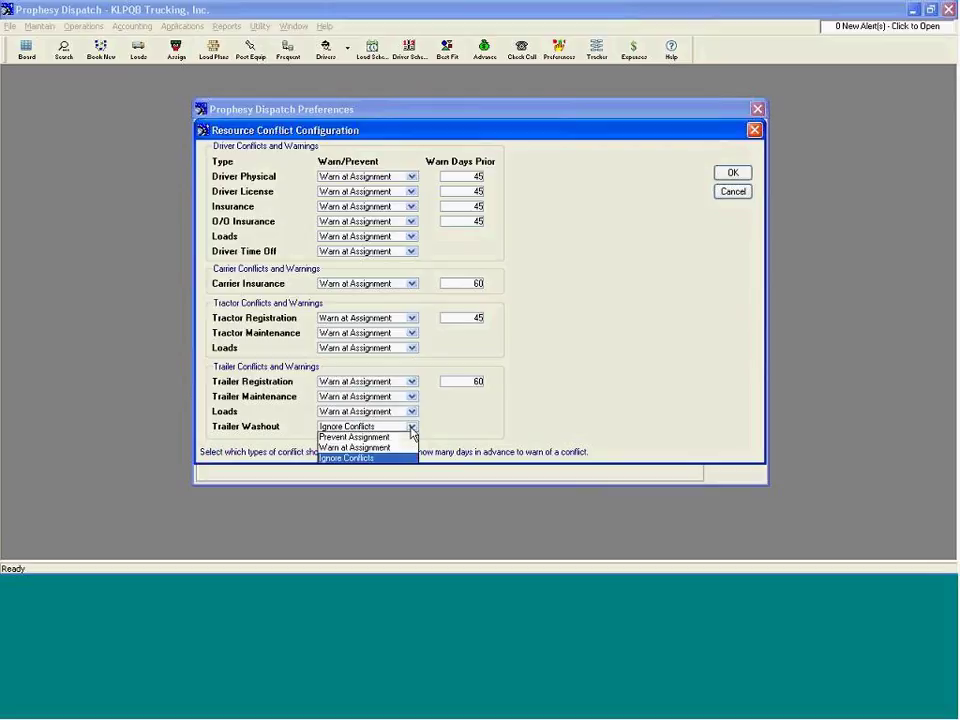
{"action": "left_click", "coordinate": [360, 447]}
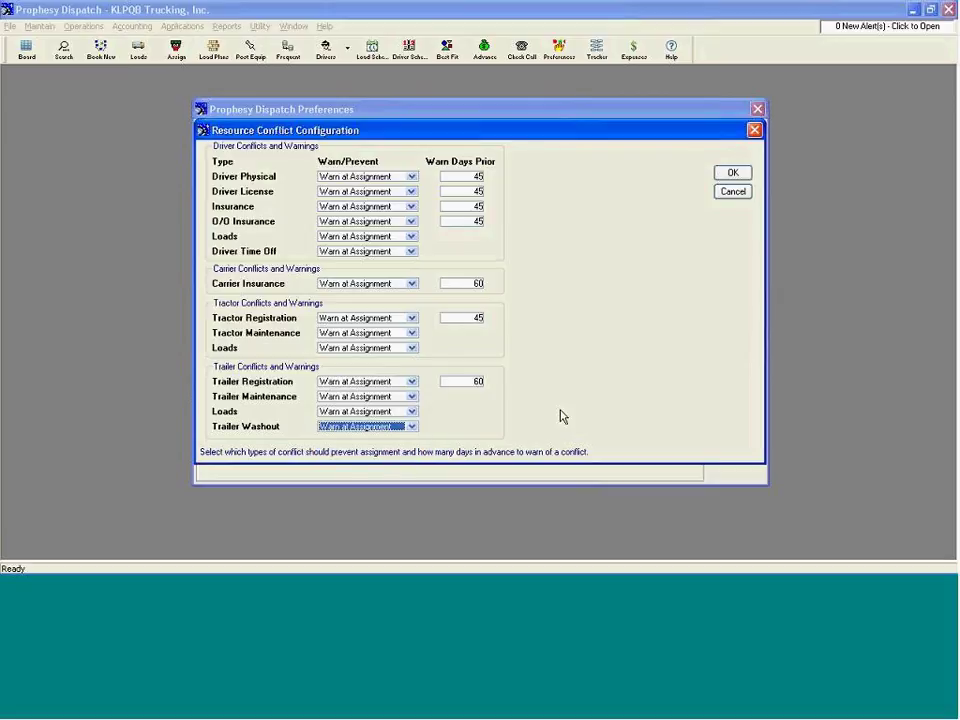
{"action": "left_click", "coordinate": [731, 175]}
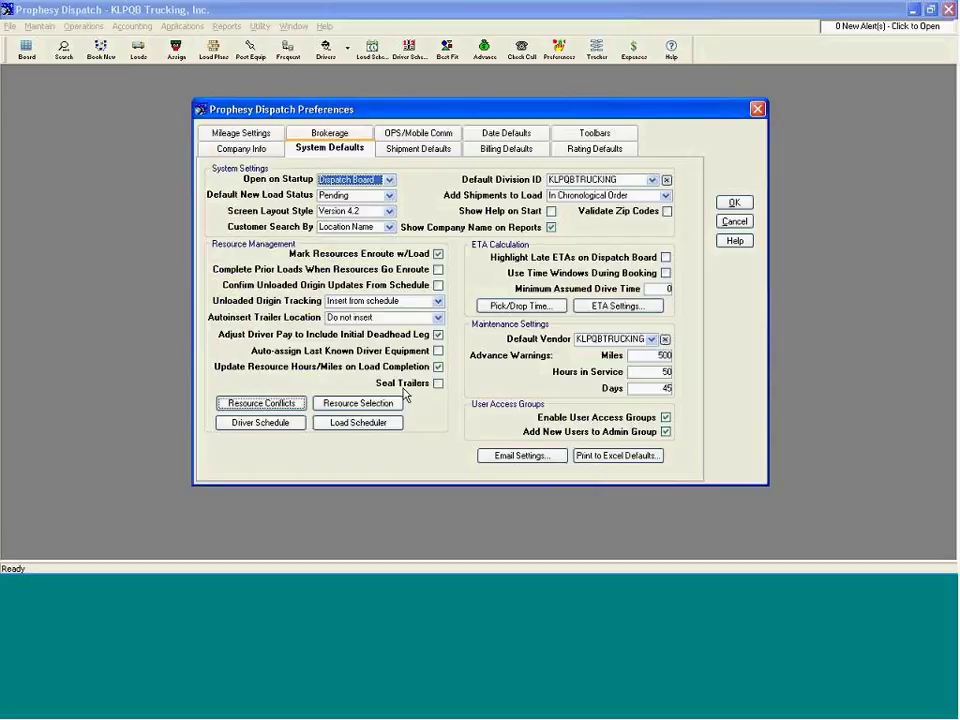
Step: Configure the resource selection screen to show 2 previous days, completed loads and the last commodity hauled
{"action": "left_click", "coordinate": [322, 403]}
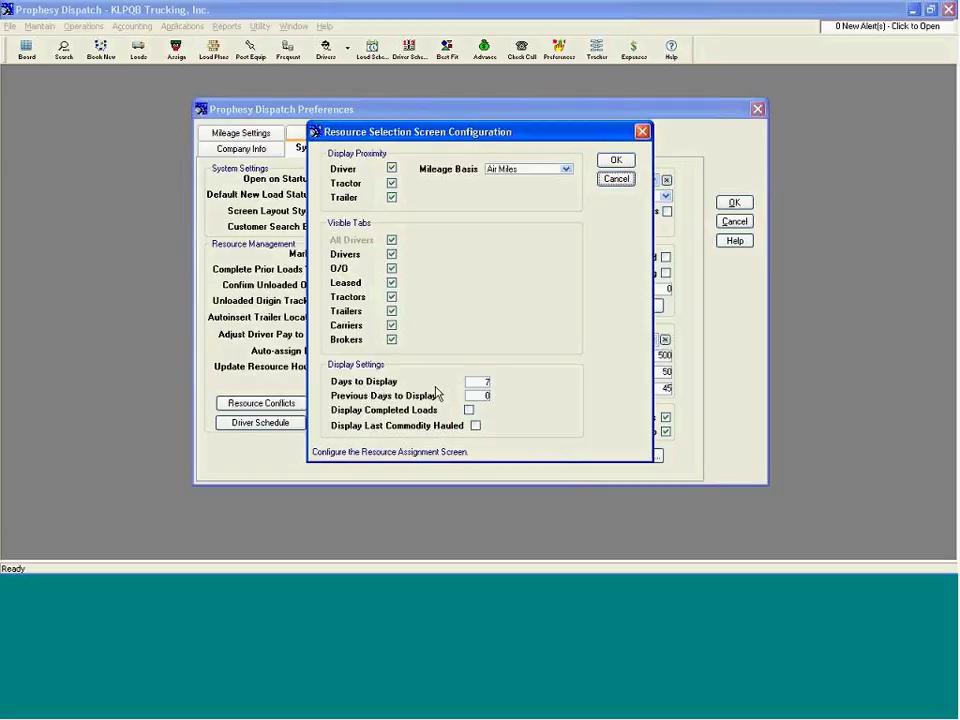
{"action": "double_click", "coordinate": [484, 382]}
{"action": "key", "text": "Tab"}
{"action": "type", "text": "2"}
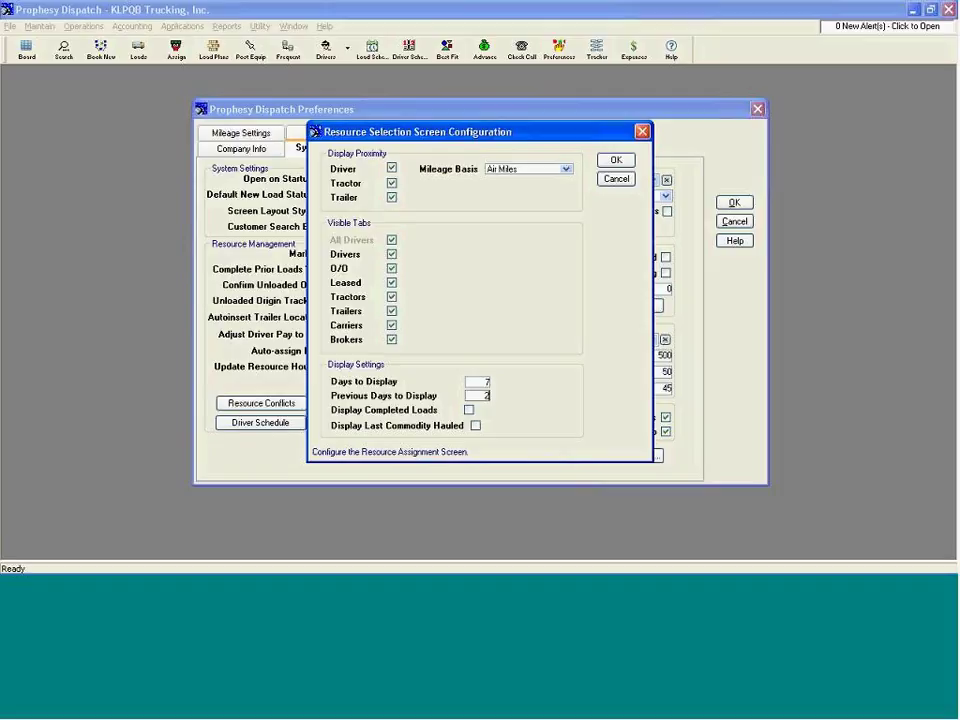
{"action": "left_click", "coordinate": [468, 412]}
{"action": "left_click", "coordinate": [475, 426]}
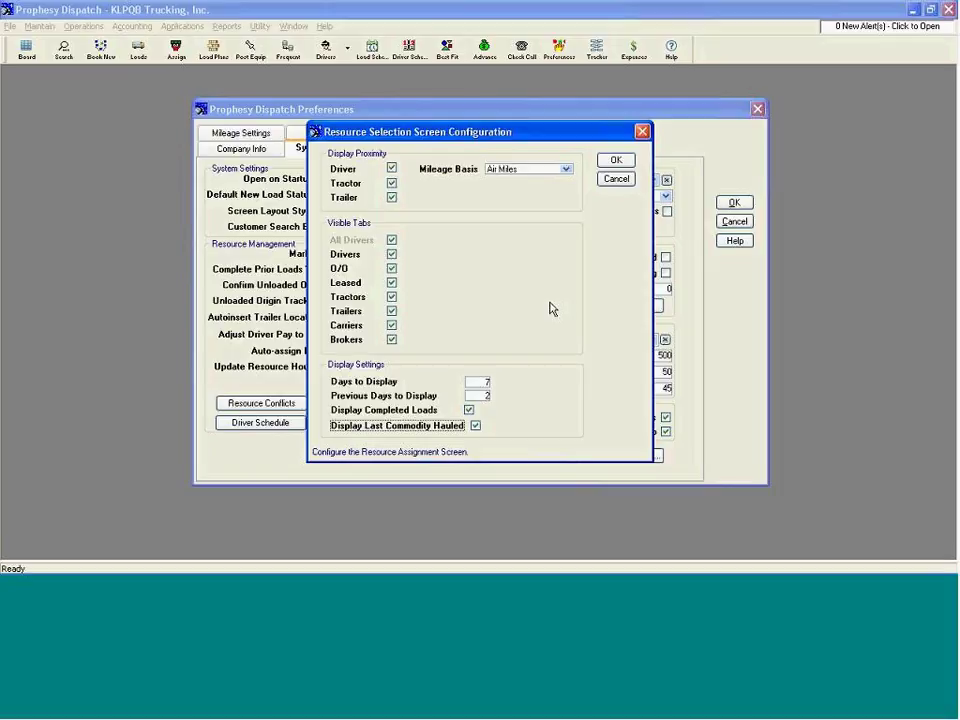
{"action": "left_click", "coordinate": [617, 161]}
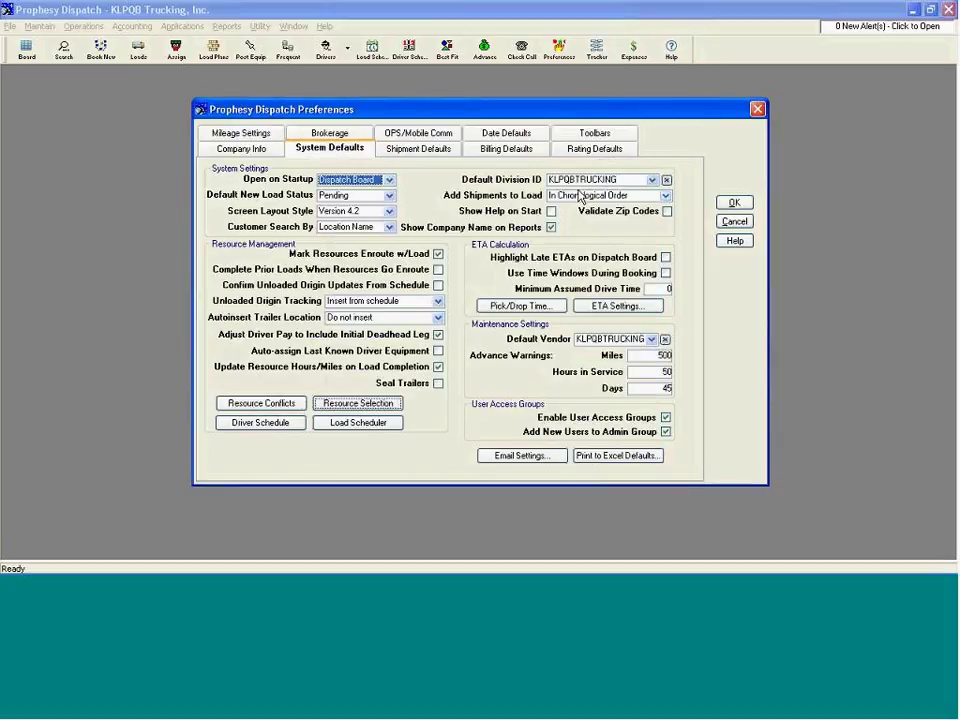
Step: Examine the Load Scheduler screen configuration and the Excel versions offered in the Print to Excel defaults without changing them
{"action": "left_click", "coordinate": [359, 424]}
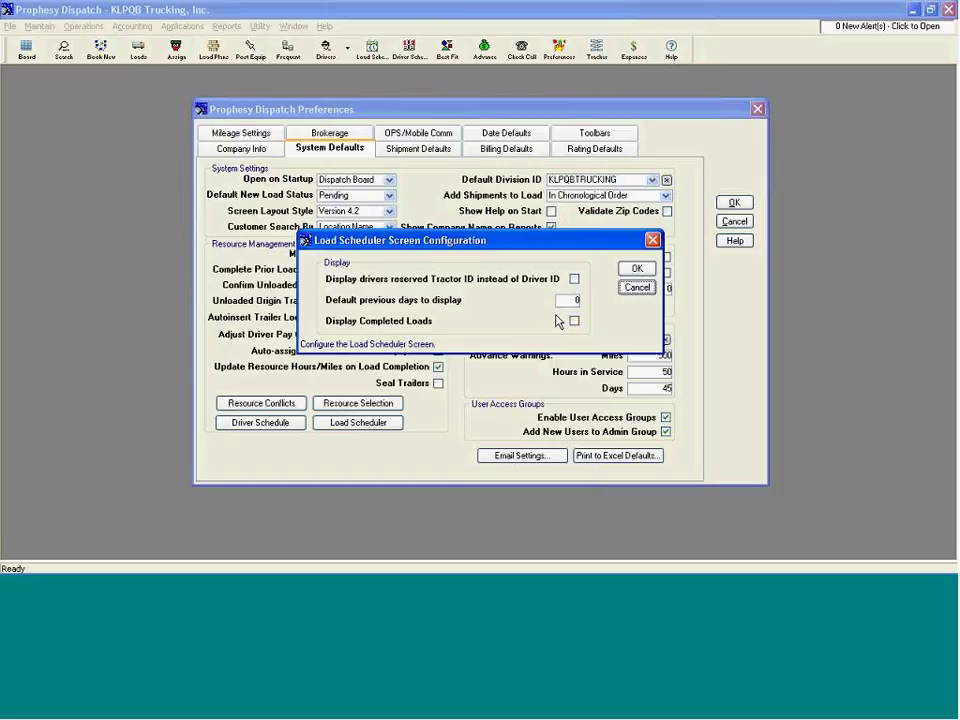
{"action": "left_click", "coordinate": [636, 287]}
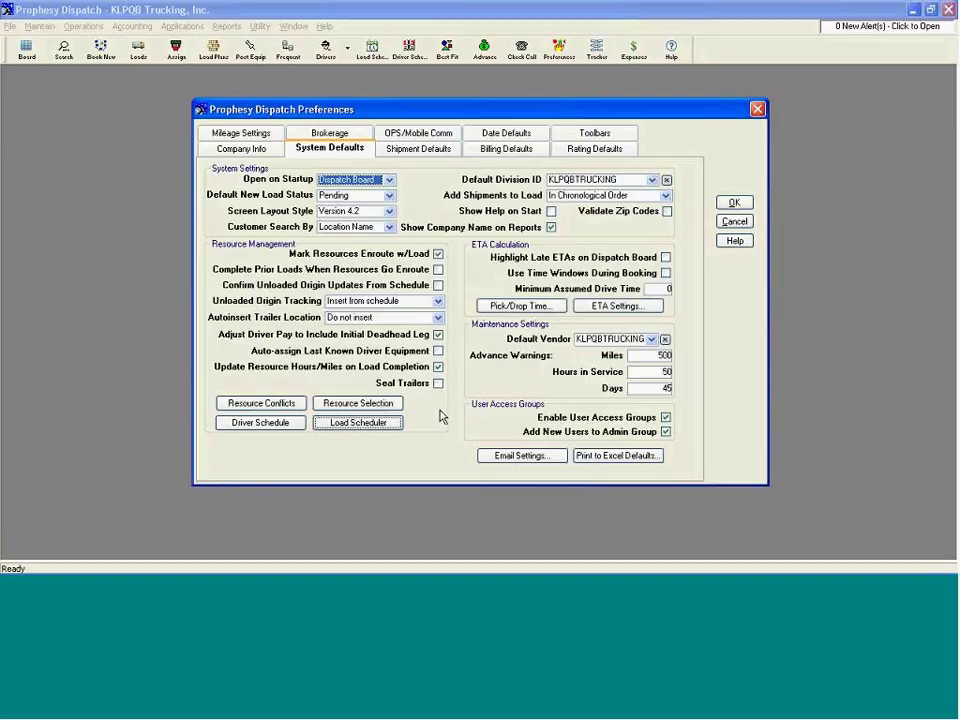
{"action": "left_click", "coordinate": [617, 457]}
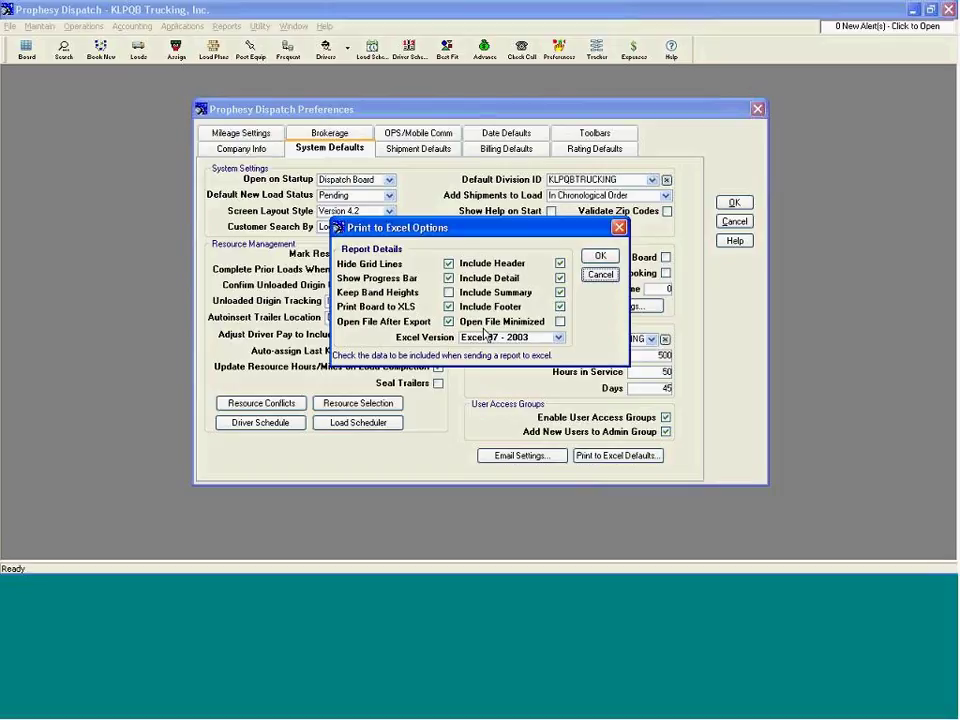
{"action": "left_click", "coordinate": [558, 340]}
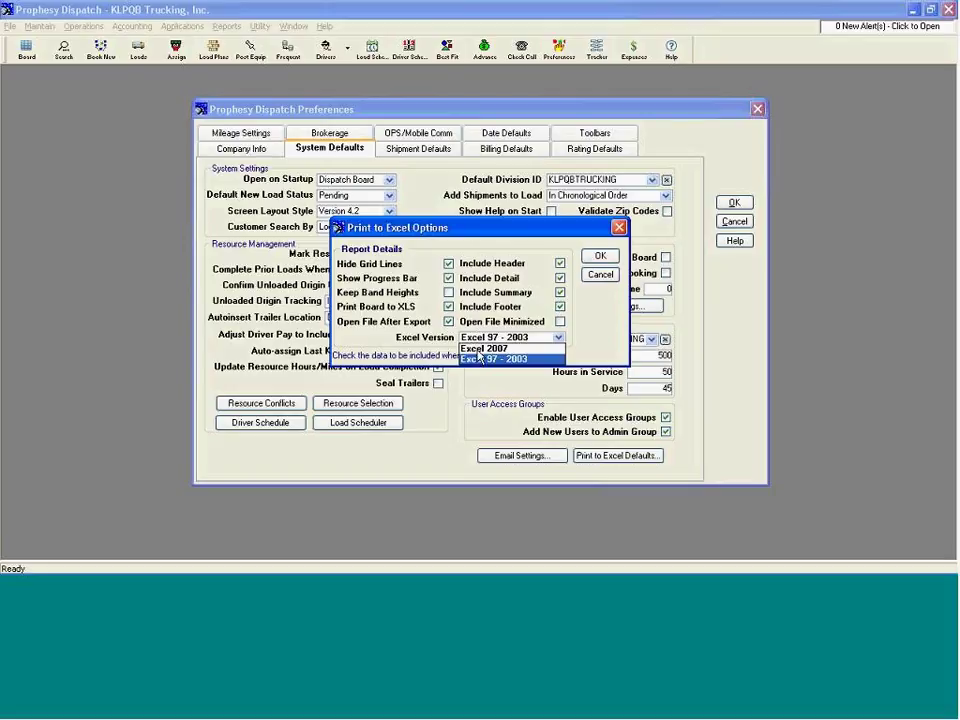
{"action": "left_click", "coordinate": [492, 360]}
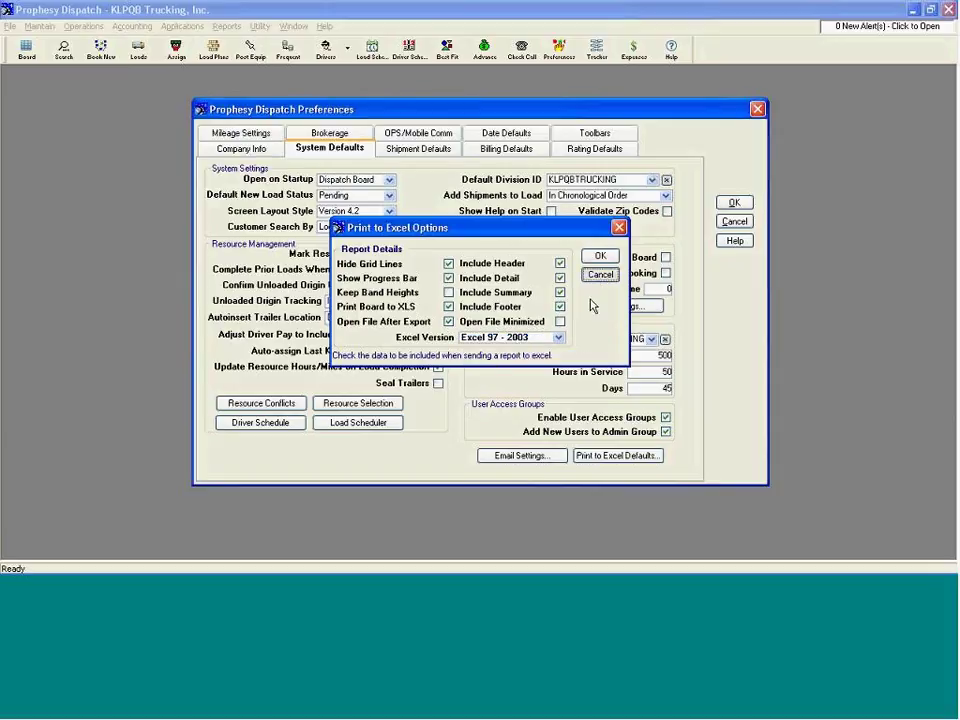
{"action": "key", "text": "Escape"}
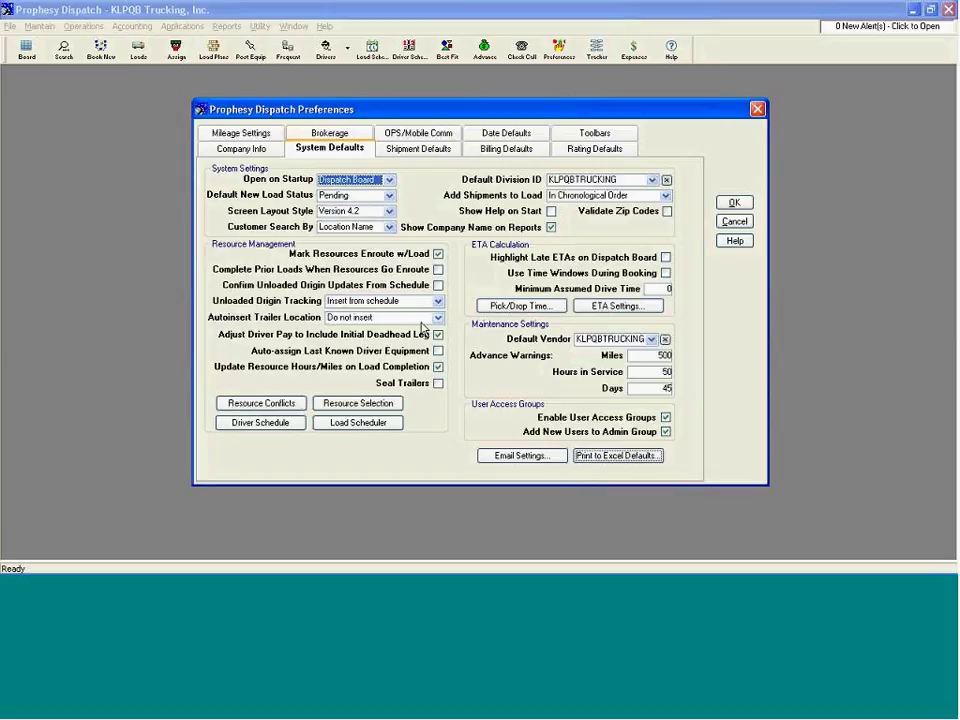
{"action": "left_click", "coordinate": [733, 204]}
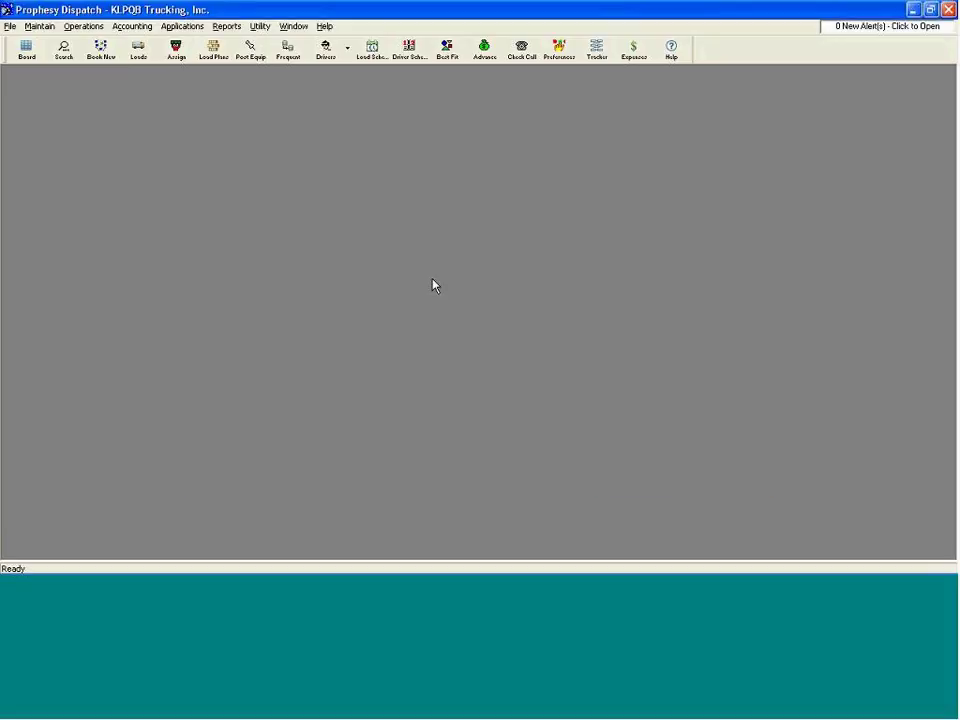
{"action": "left_click", "coordinate": [27, 50]}
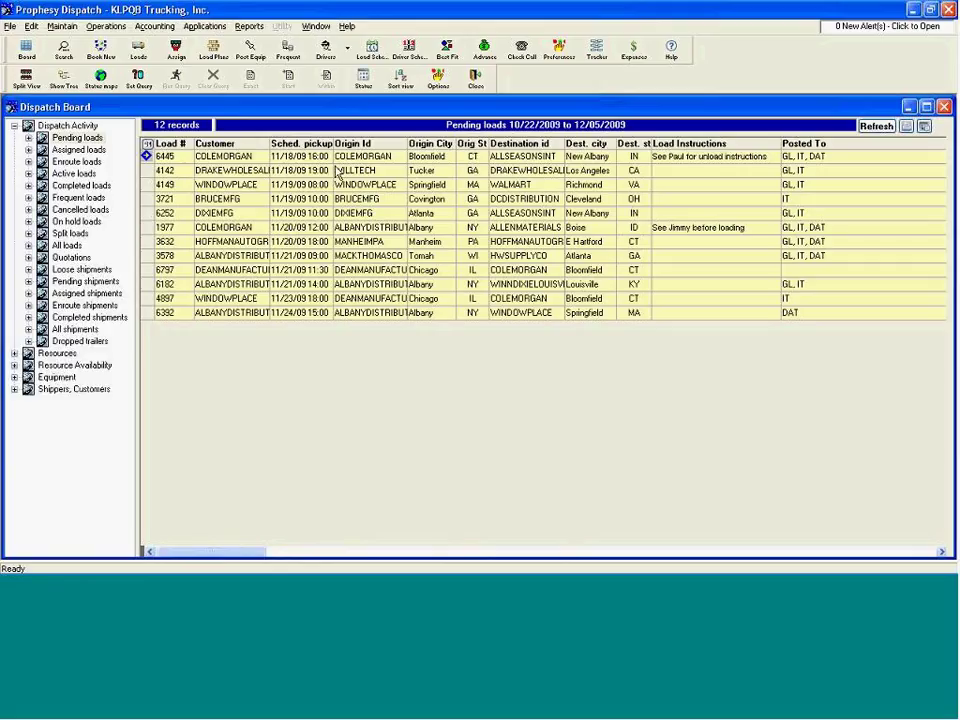
{"action": "left_click", "coordinate": [360, 157]}
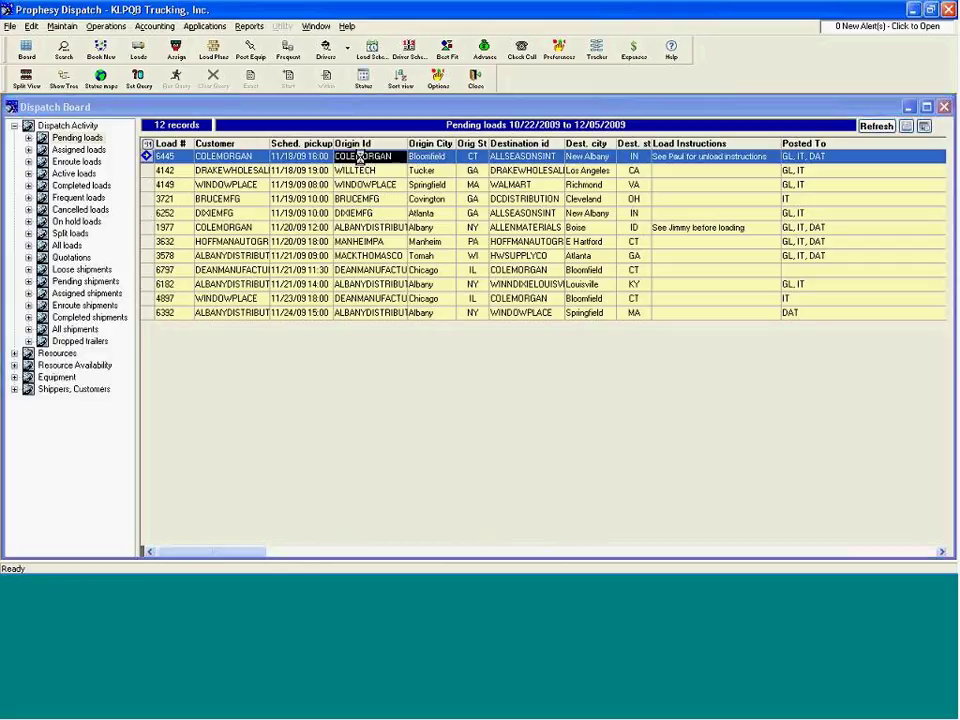
{"action": "double_click", "coordinate": [360, 157]}
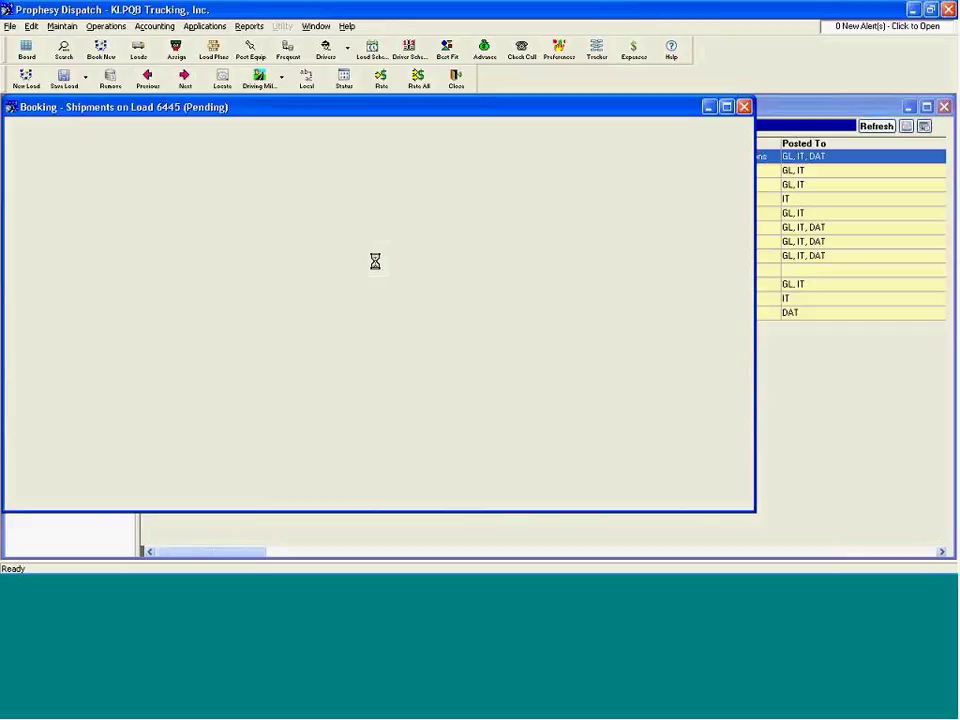
Step: Move the Washout After column beside the Qty column in the booking's goods table
{"action": "left_click_drag", "start_coordinate": [306, 396], "coordinate": [369, 399]}
{"action": "left_click_drag", "start_coordinate": [210, 330], "coordinate": [148, 326]}
{"action": "left_click_drag", "start_coordinate": [300, 394], "coordinate": [230, 394]}
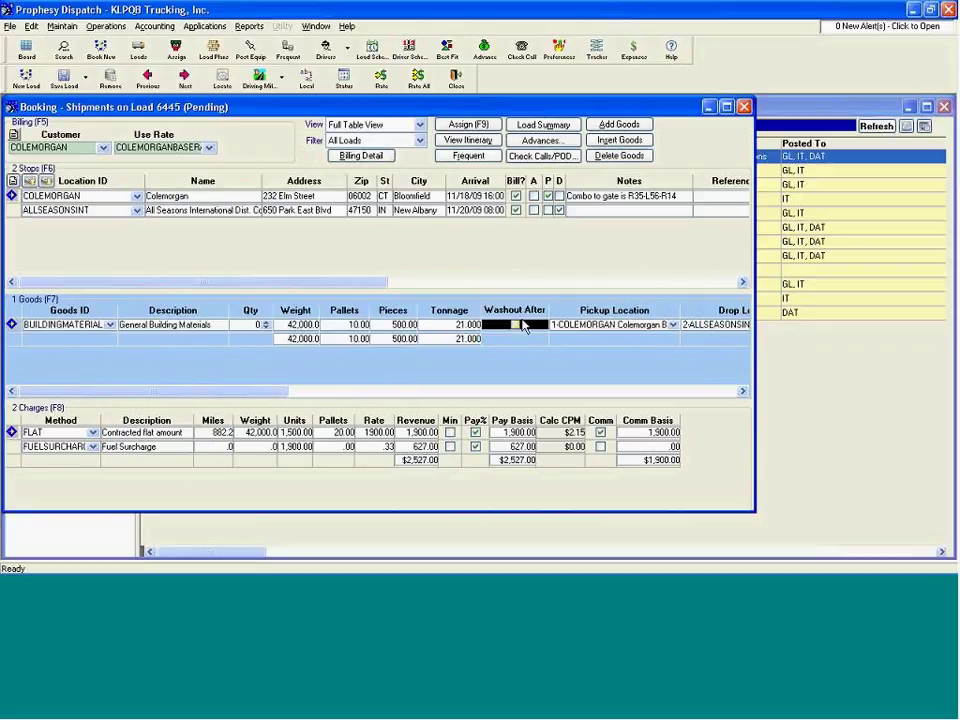
{"action": "left_click_drag", "start_coordinate": [514, 310], "coordinate": [305, 310]}
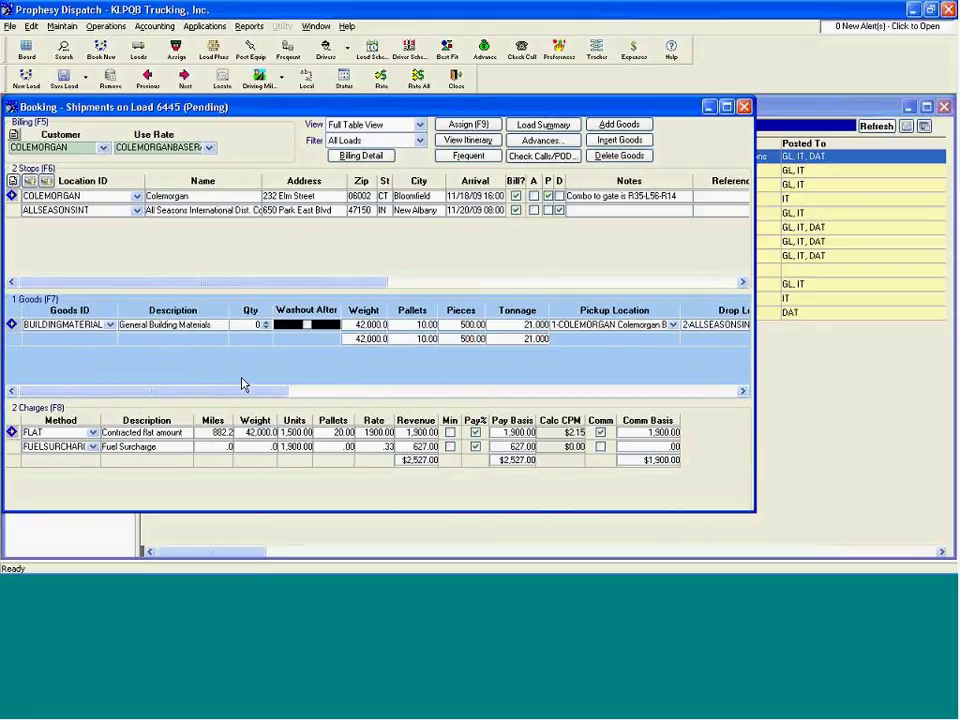
Step: Narrow the Pickup Location and Drop Location columns in the goods table, and close the booking and Dispatch Board
{"action": "left_click_drag", "start_coordinate": [680, 310], "coordinate": [652, 310]}
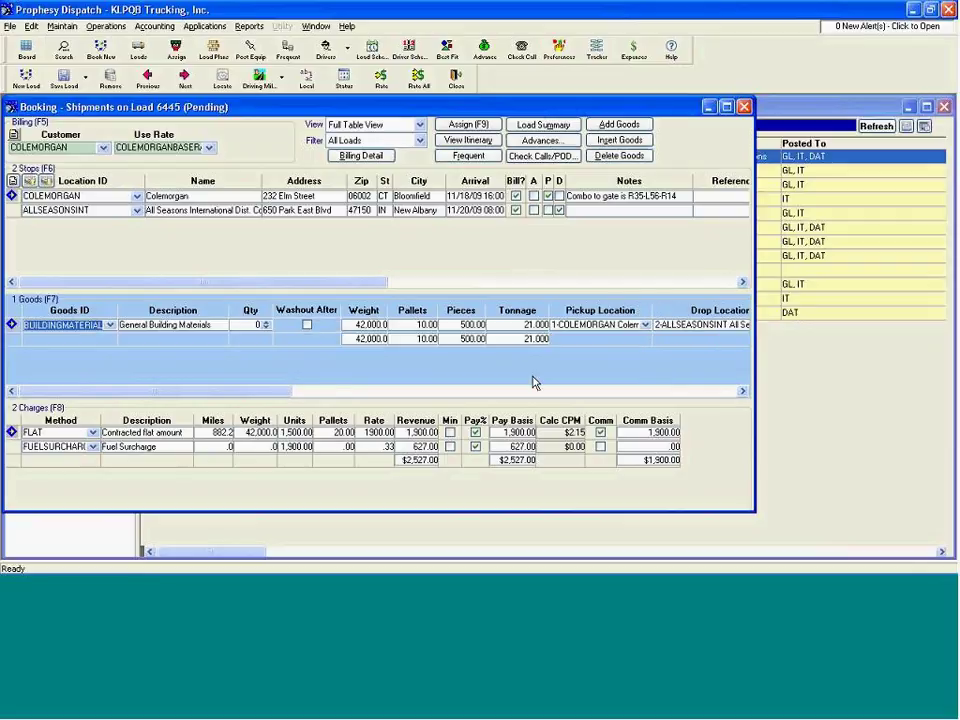
{"action": "left_click_drag", "start_coordinate": [302, 394], "coordinate": [344, 394]}
{"action": "left_click_drag", "start_coordinate": [676, 309], "coordinate": [643, 309]}
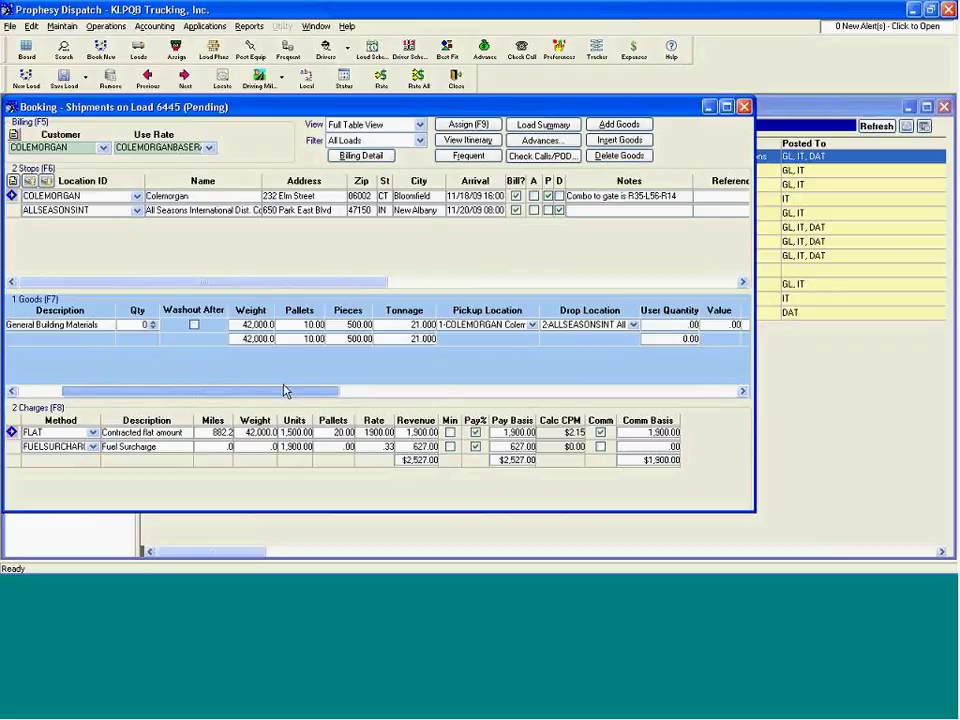
{"action": "left_click_drag", "start_coordinate": [284, 391], "coordinate": [236, 391]}
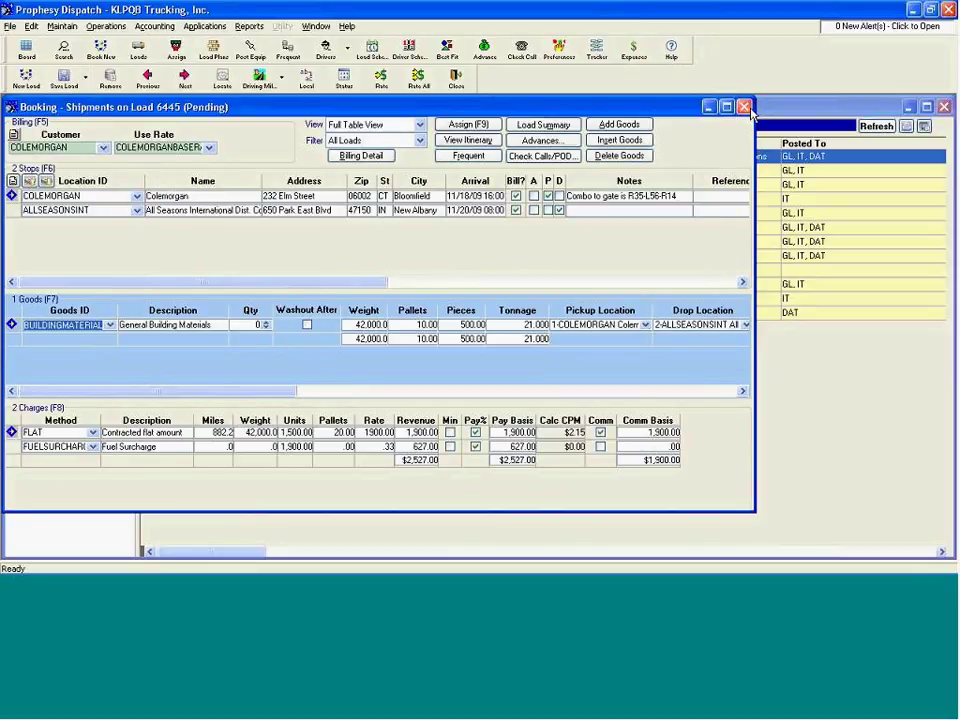
{"action": "left_click", "coordinate": [745, 106]}
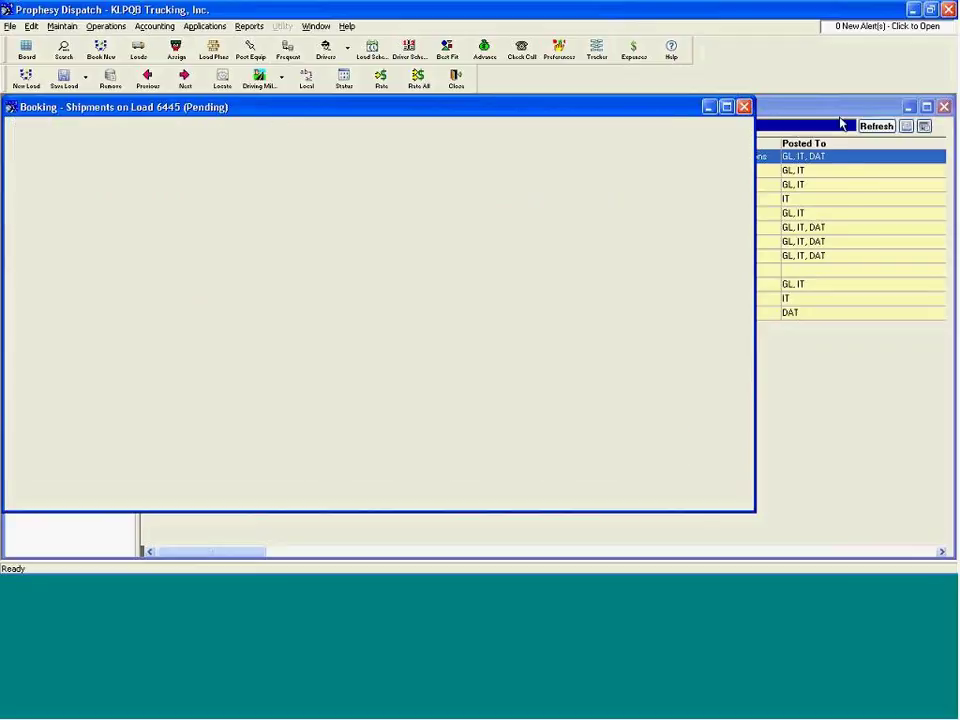
{"action": "key", "text": "ctrl+F4"}
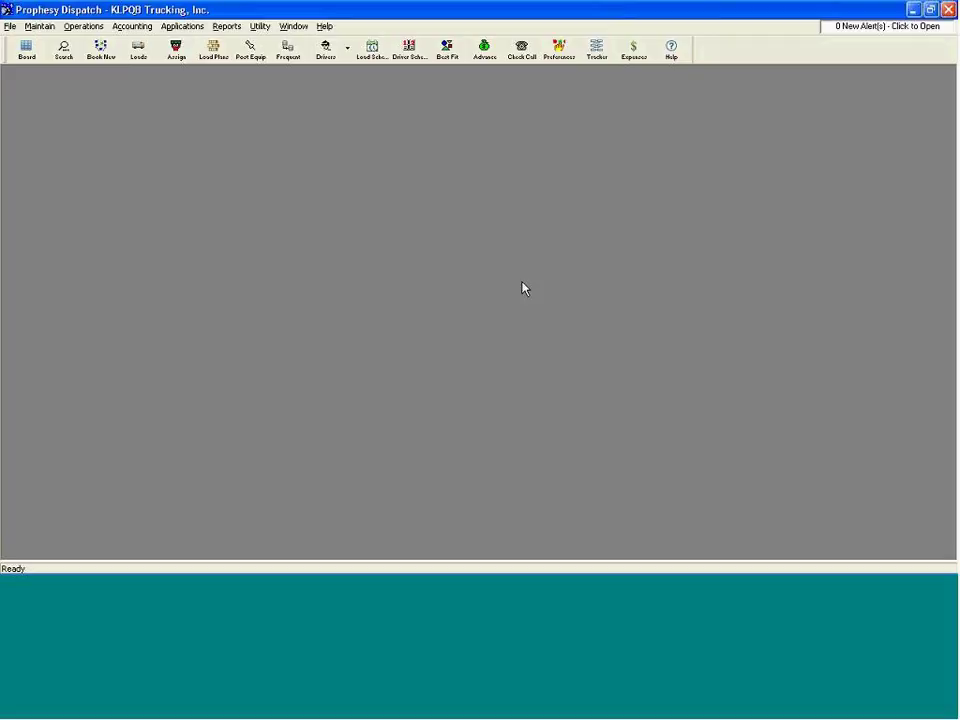
Step: Start booking a new load for customer Albany Distribution and leave its rate blank
{"action": "left_click", "coordinate": [104, 55]}
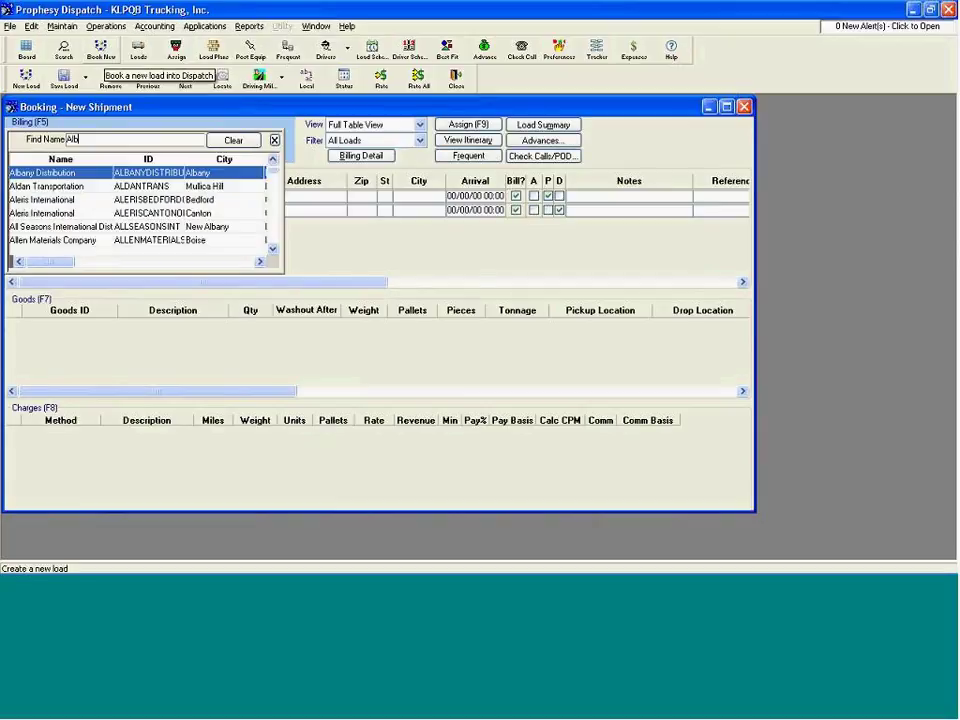
{"action": "key", "text": "Return"}
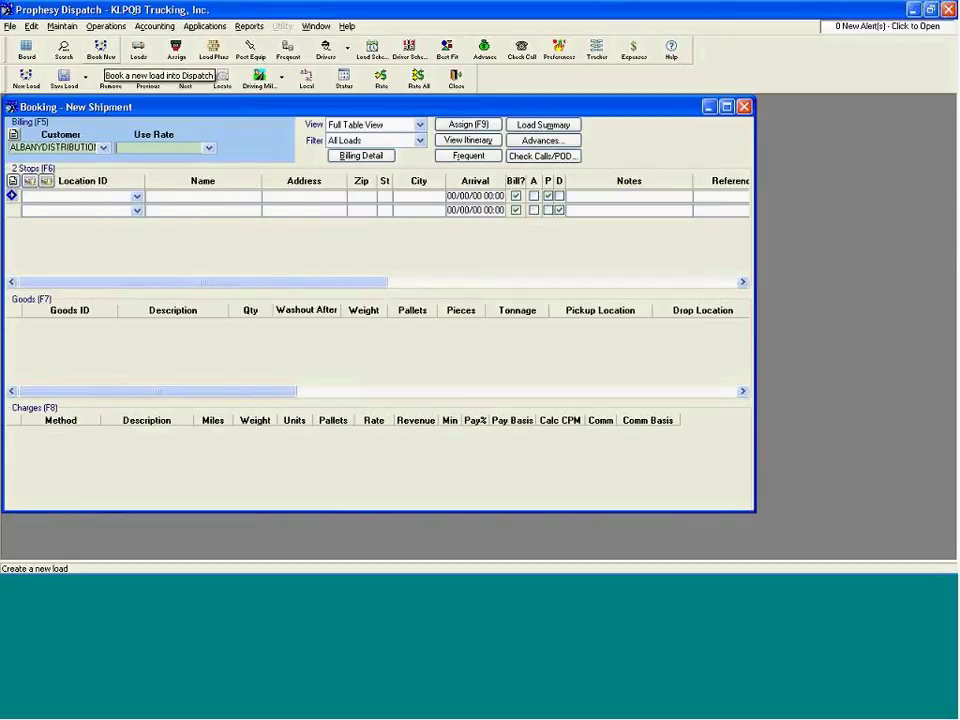
{"action": "type", "text": "alb"}
{"action": "key", "text": "Return"}
{"action": "left_click", "coordinate": [210, 148]}
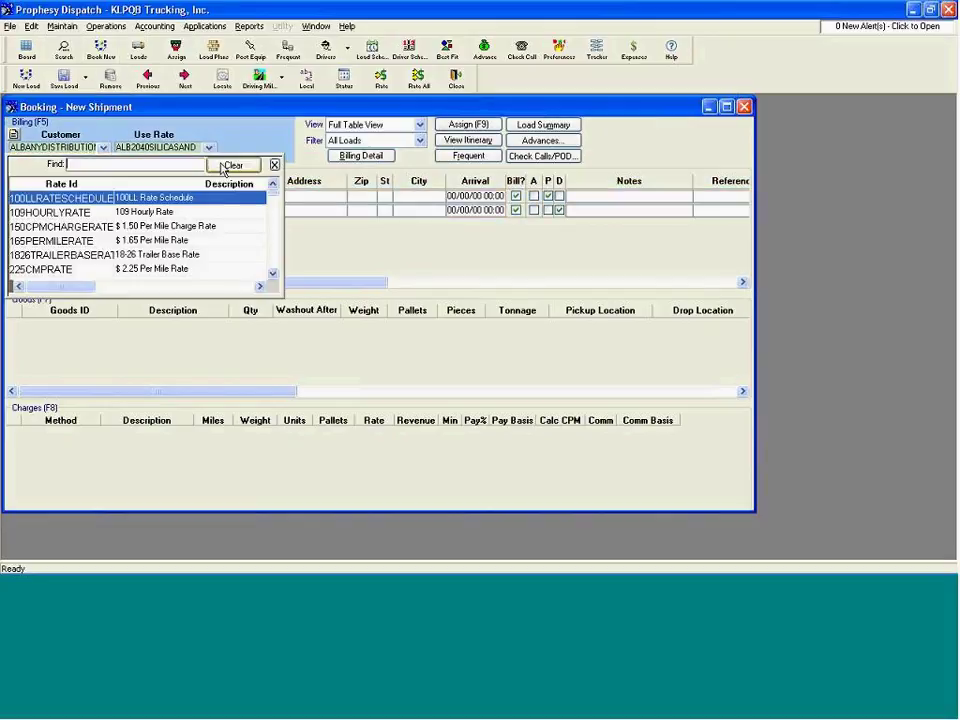
{"action": "left_click", "coordinate": [230, 165]}
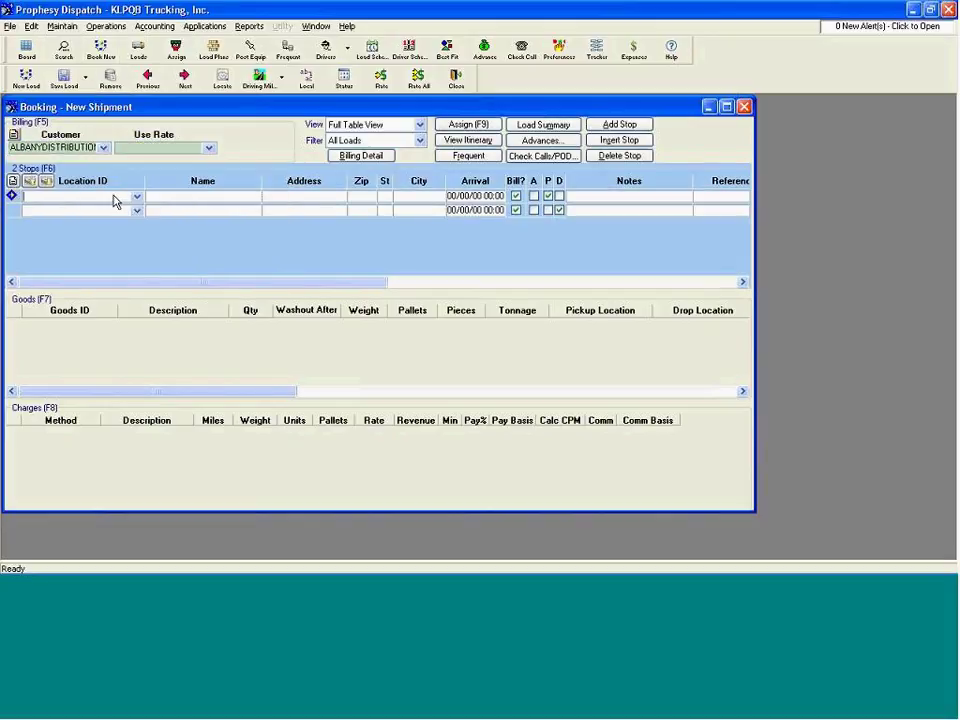
Step: Set the Albany Distribution pickup for 11/18/09 13:30 and the Dean Manufacturing drop for 11/19/09 17:00, and save the load
{"action": "key", "text": "Return"}
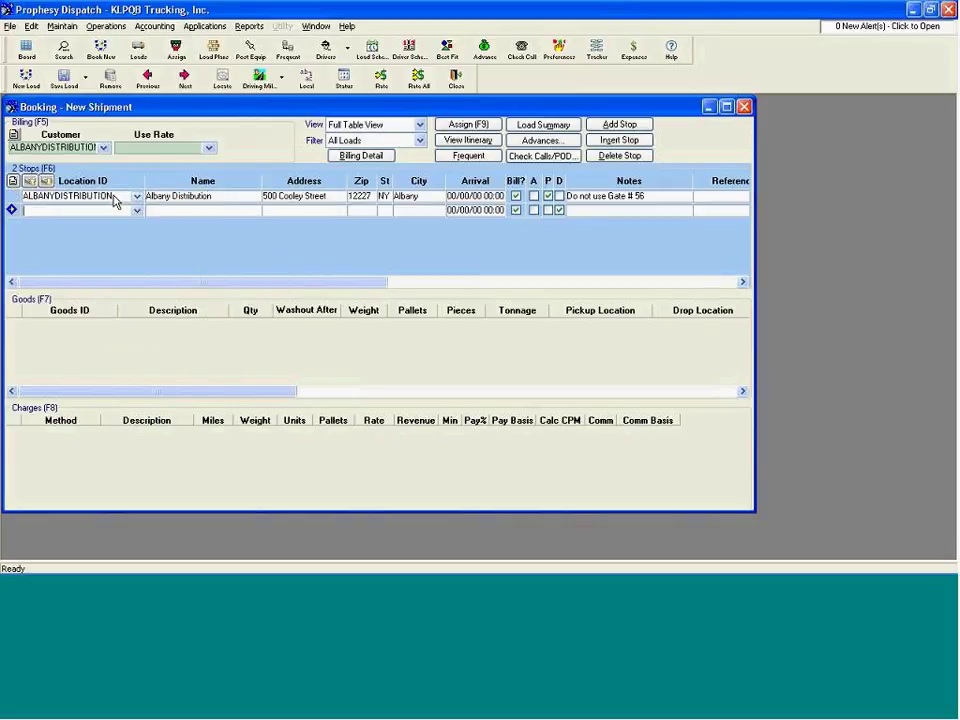
{"action": "key", "text": "Return"}
{"action": "left_click", "coordinate": [457, 197]}
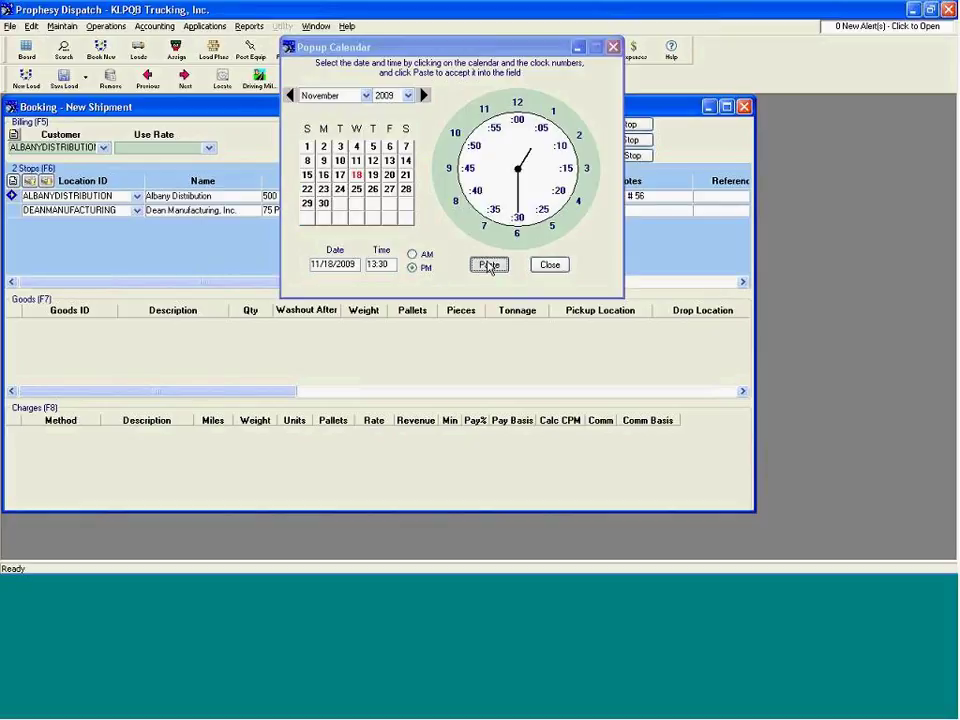
{"action": "left_click", "coordinate": [372, 176]}
{"action": "left_click", "coordinate": [552, 226]}
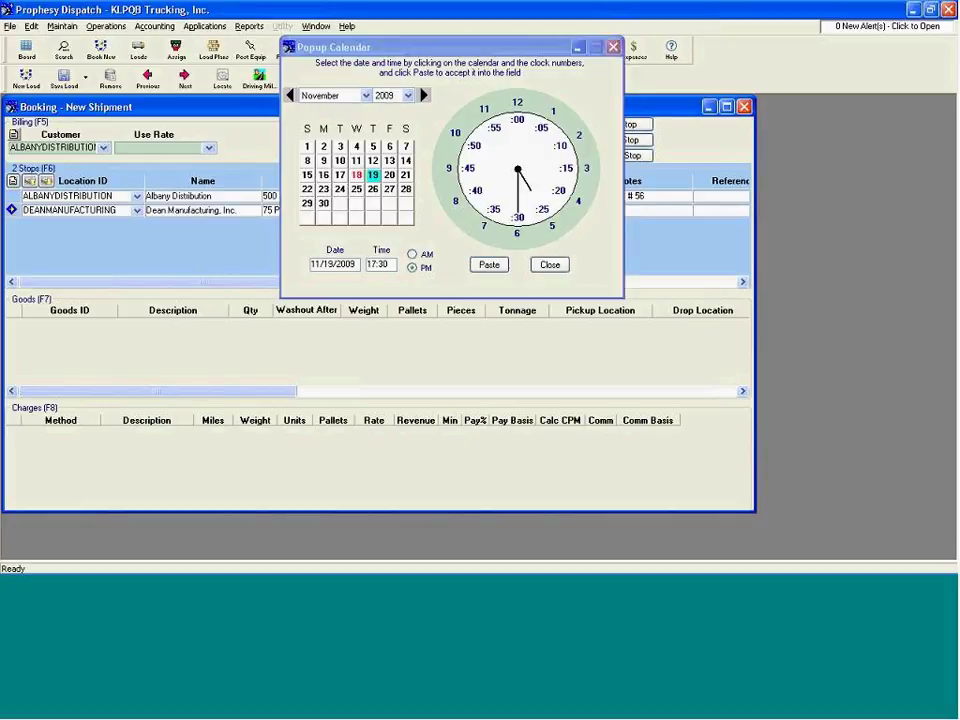
{"action": "left_click", "coordinate": [489, 265]}
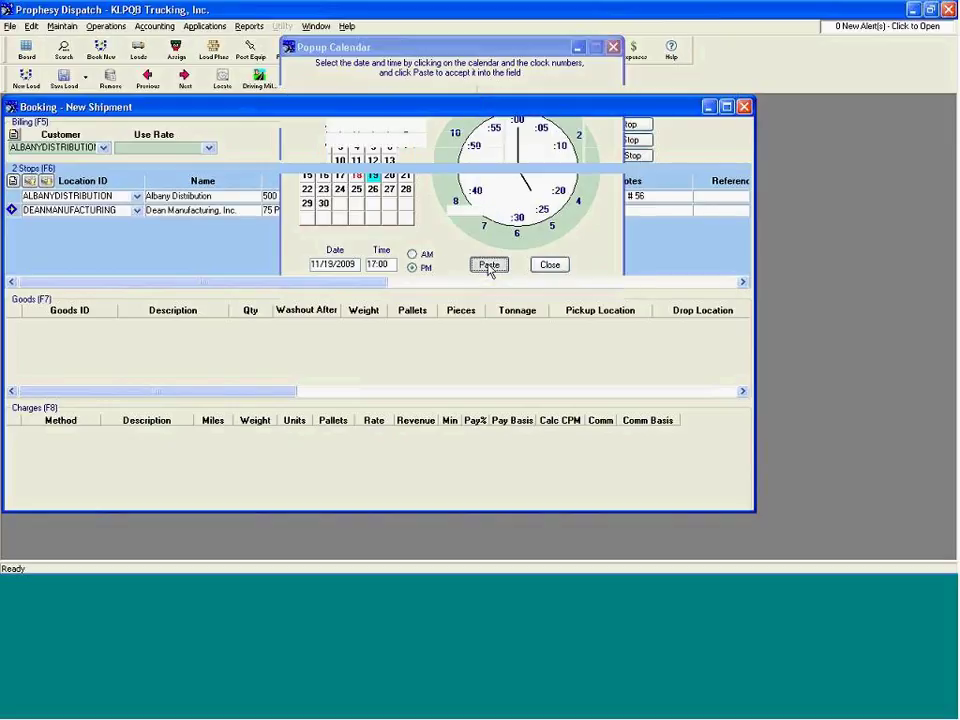
{"action": "left_click", "coordinate": [64, 78]}
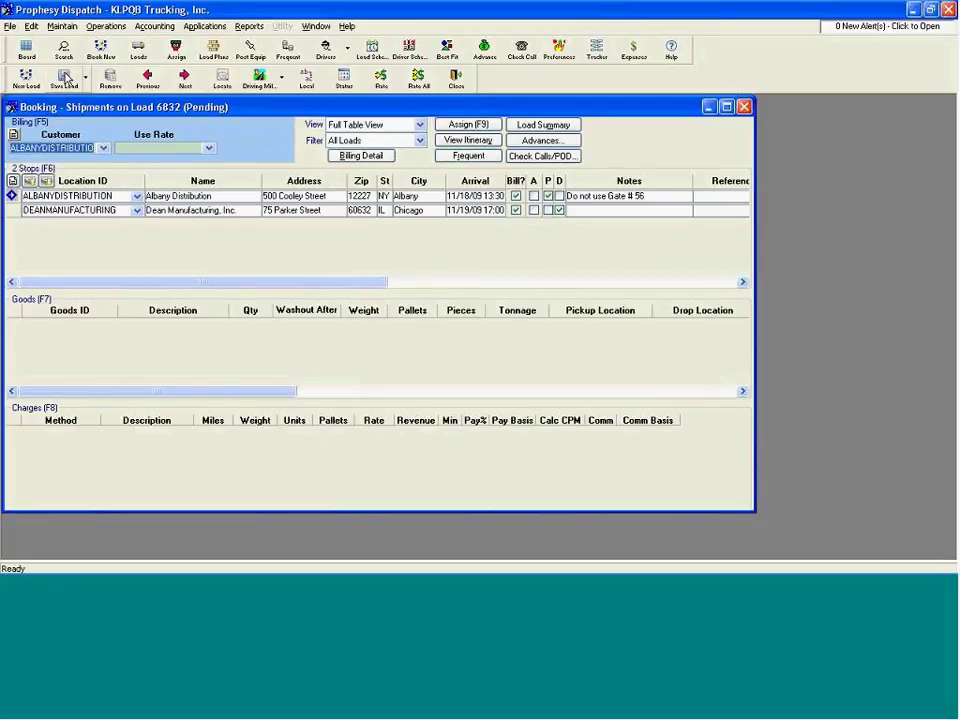
Step: Add LATEX goods weighing 42,000 with Washout After enabled, and rate the shipment
{"action": "left_click", "coordinate": [311, 346]}
{"action": "type", "text": "lat"}
{"action": "key", "text": "Return"}
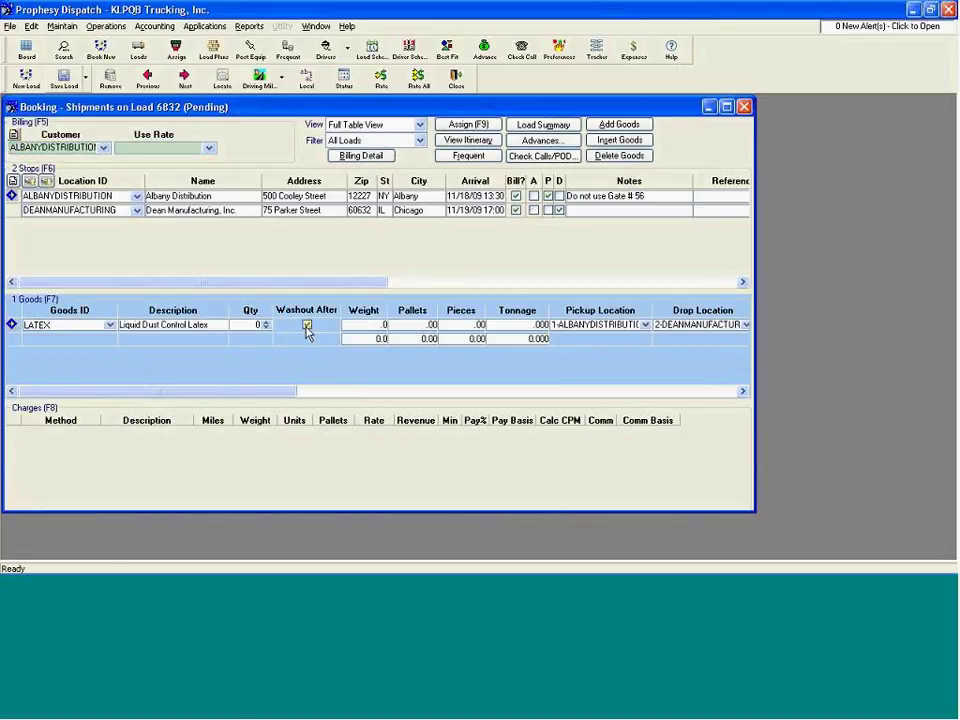
{"action": "left_click", "coordinate": [306, 326]}
{"action": "left_click", "coordinate": [364, 323]}
{"action": "type", "text": "42000"}
{"action": "key", "text": "Tab"}
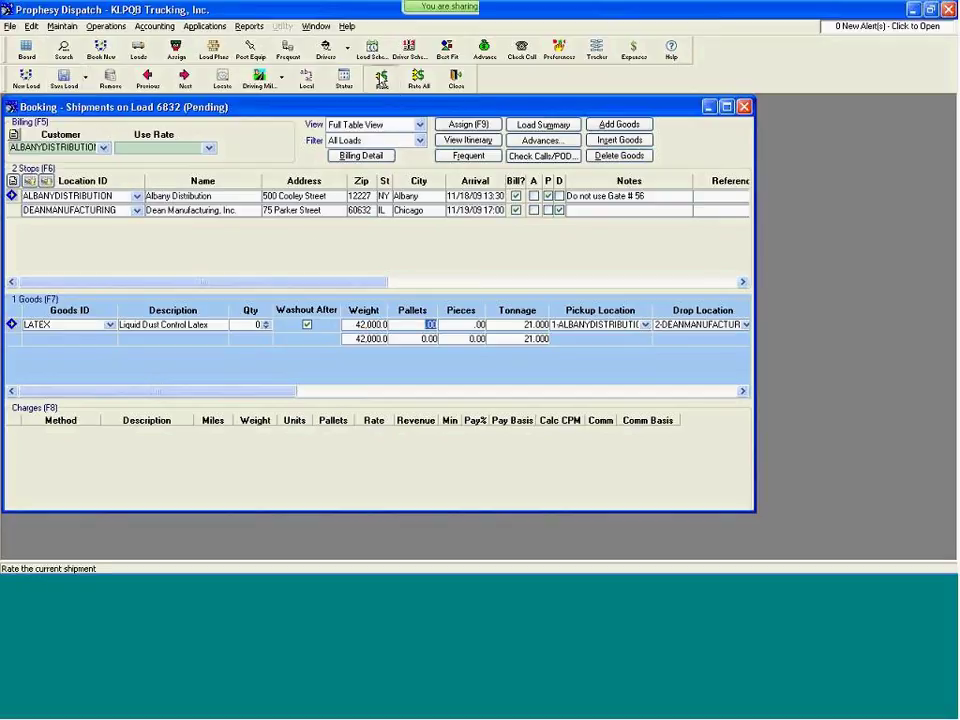
{"action": "left_click", "coordinate": [381, 78]}
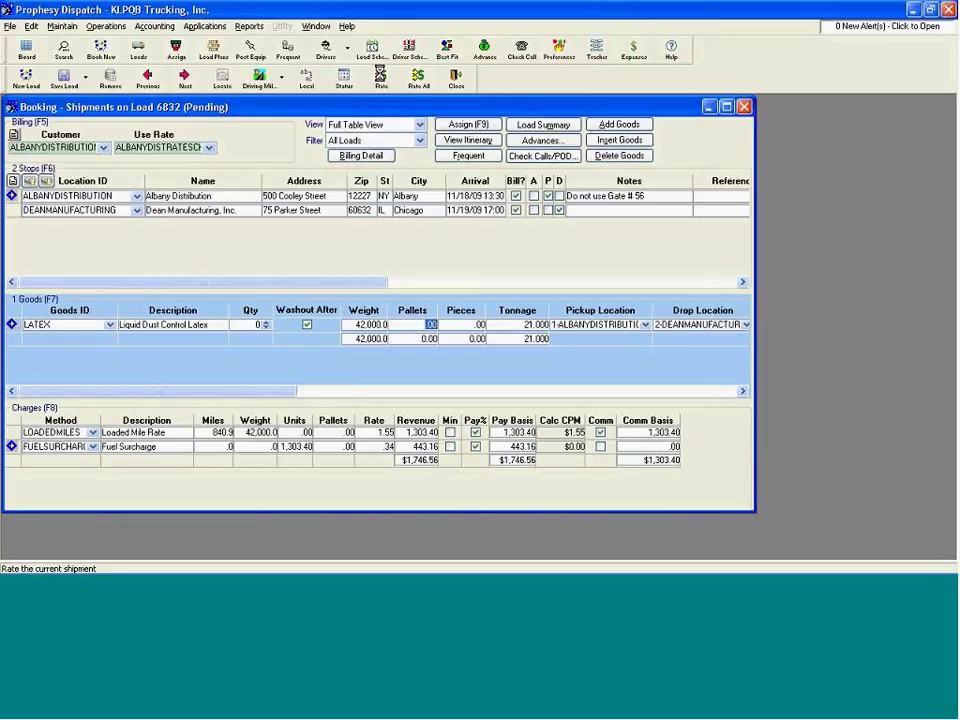
Step: In the billing detail, enter the purchase order number, ship reference 155899 and TANKER equipment, and save the load
{"action": "left_click", "coordinate": [361, 156]}
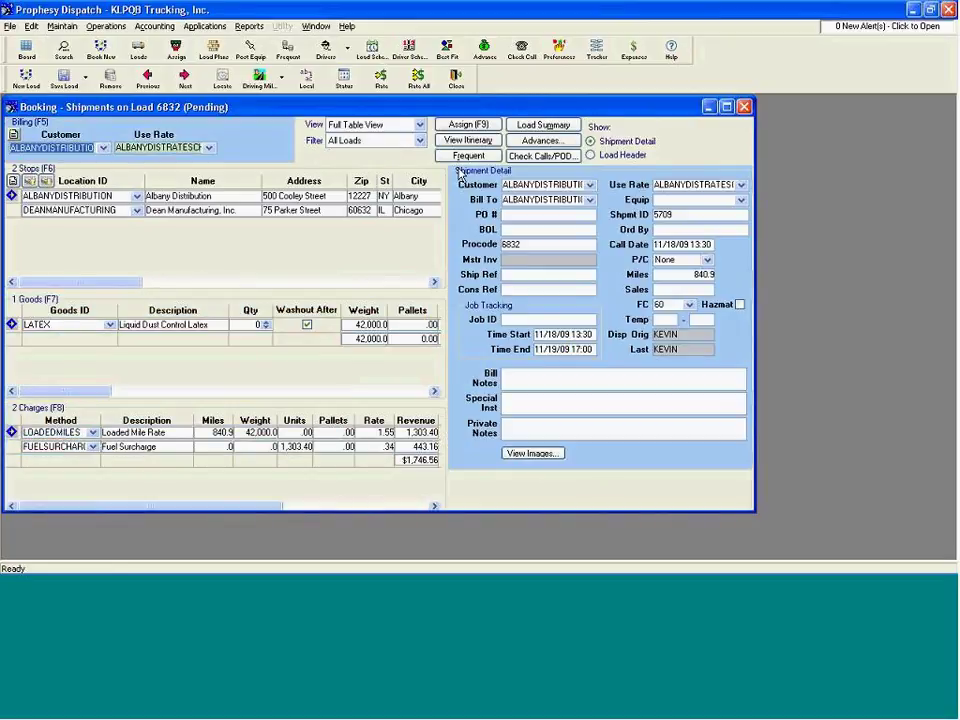
{"action": "type", "text": "25599"}
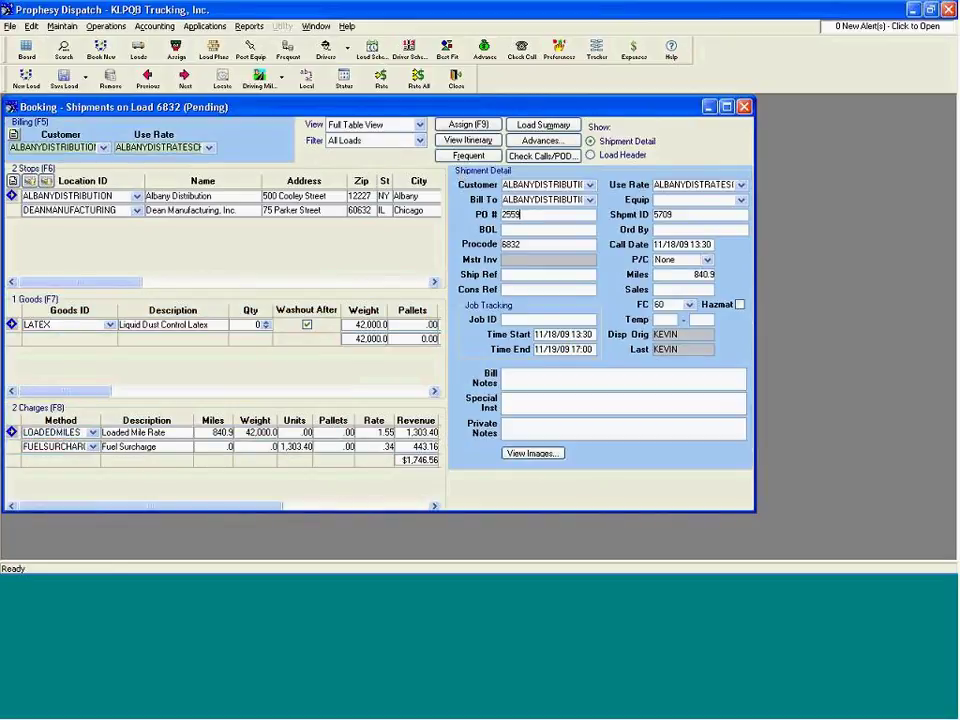
{"action": "left_click", "coordinate": [531, 272]}
{"action": "type", "text": "155899"}
{"action": "left_click", "coordinate": [741, 200]}
{"action": "type", "text": "tr"}
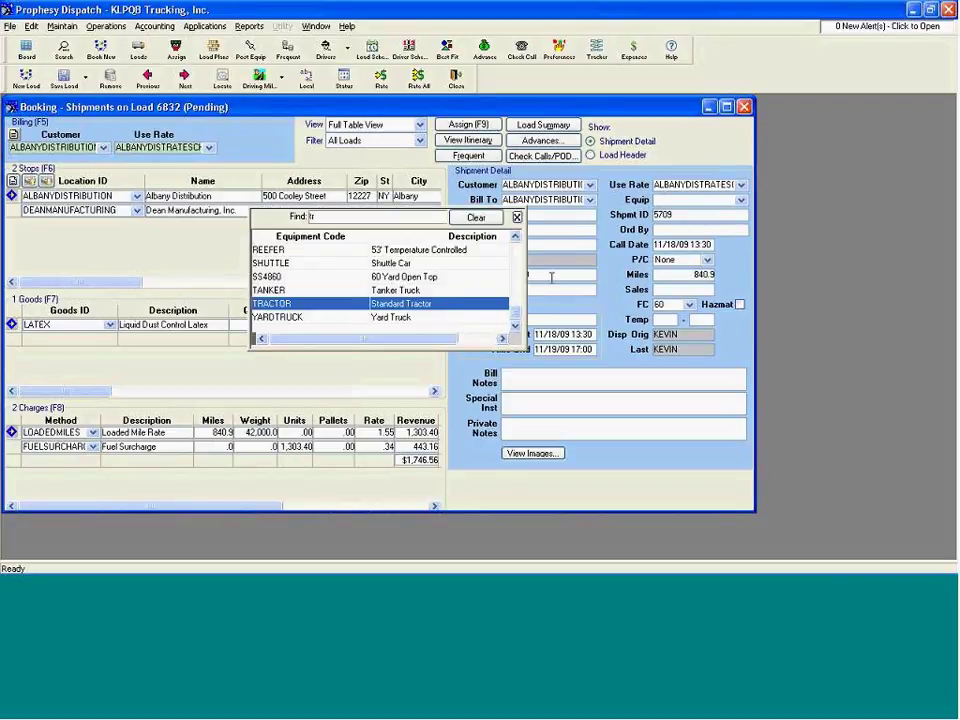
{"action": "left_click", "coordinate": [445, 292]}
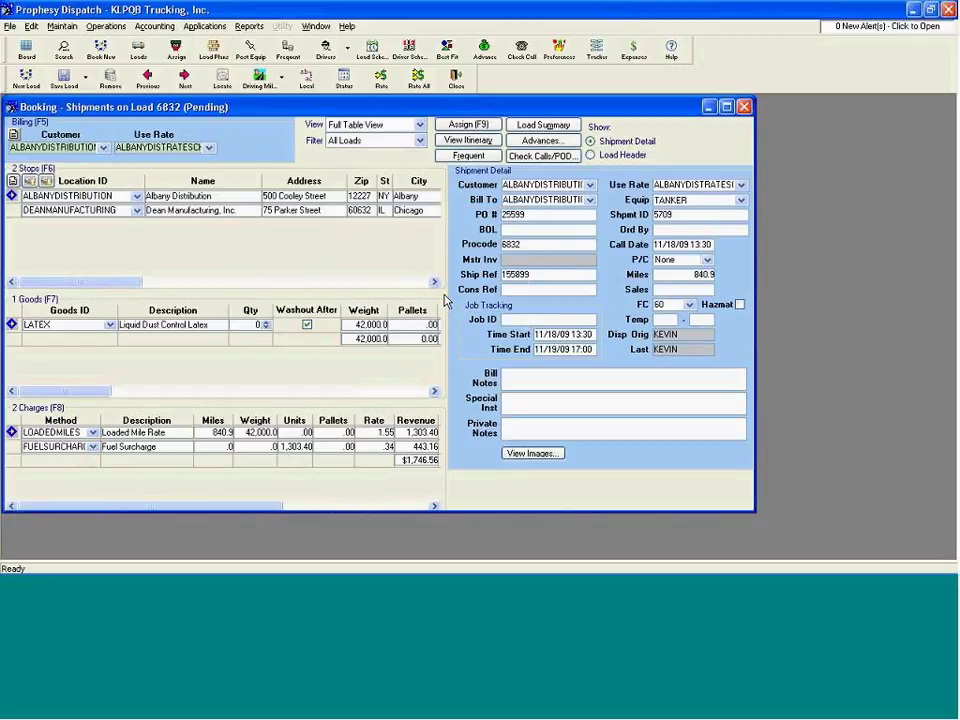
{"action": "left_click", "coordinate": [63, 77]}
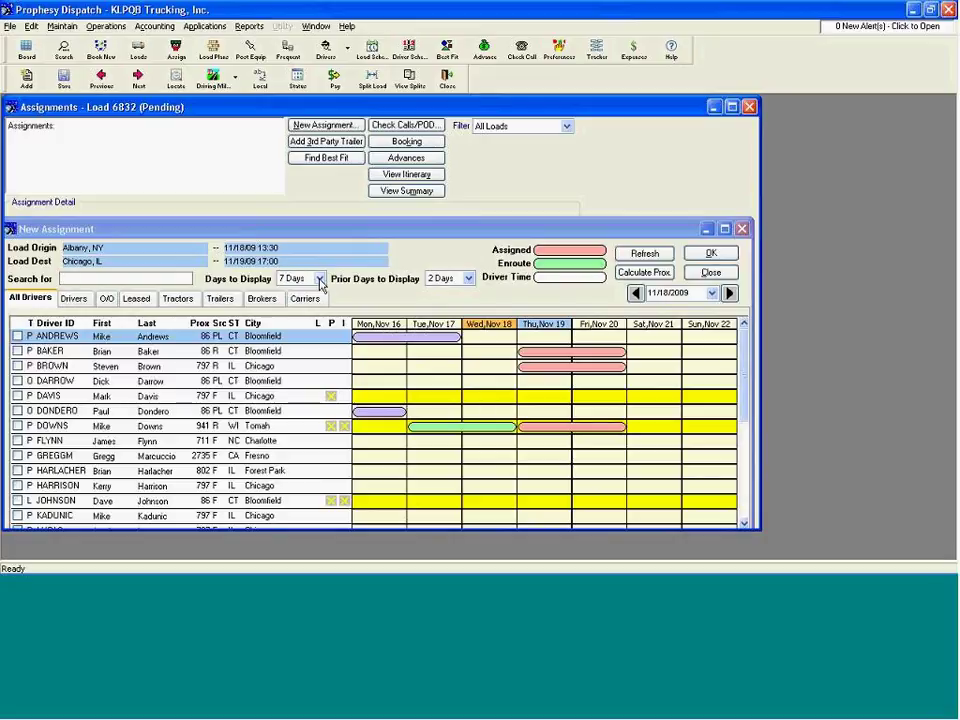
Step: Assign the first listed Bloomfield driver with sleeper-cab tractor 02CT and tanker trailer TK45000 to the load
{"action": "mouse_move", "coordinate": [392, 343]}
{"action": "double_click", "coordinate": [155, 341]}
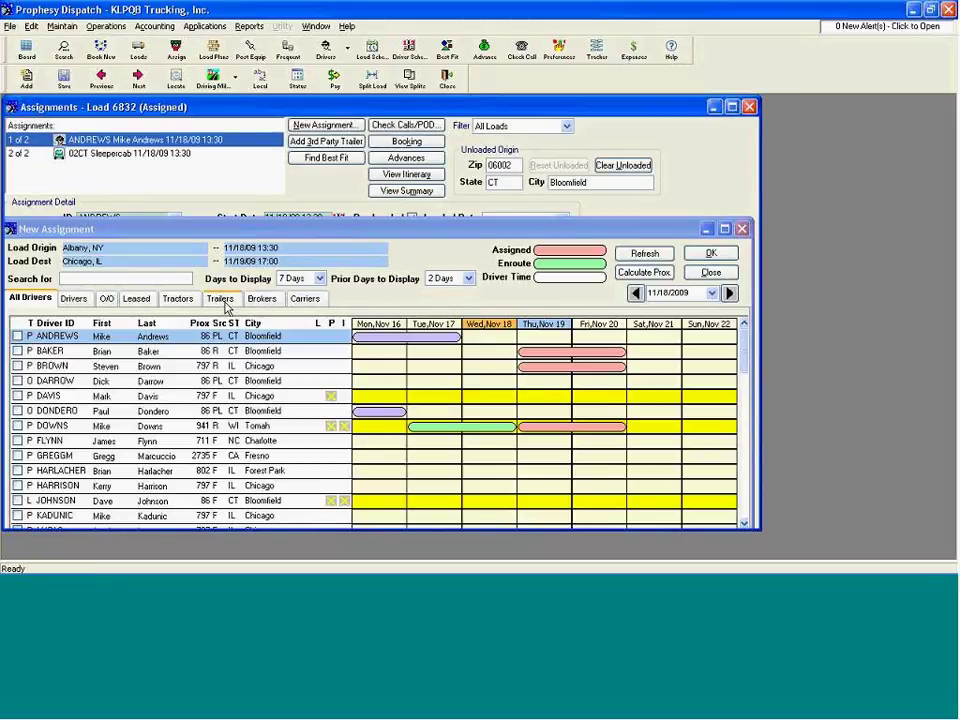
{"action": "left_click", "coordinate": [222, 300]}
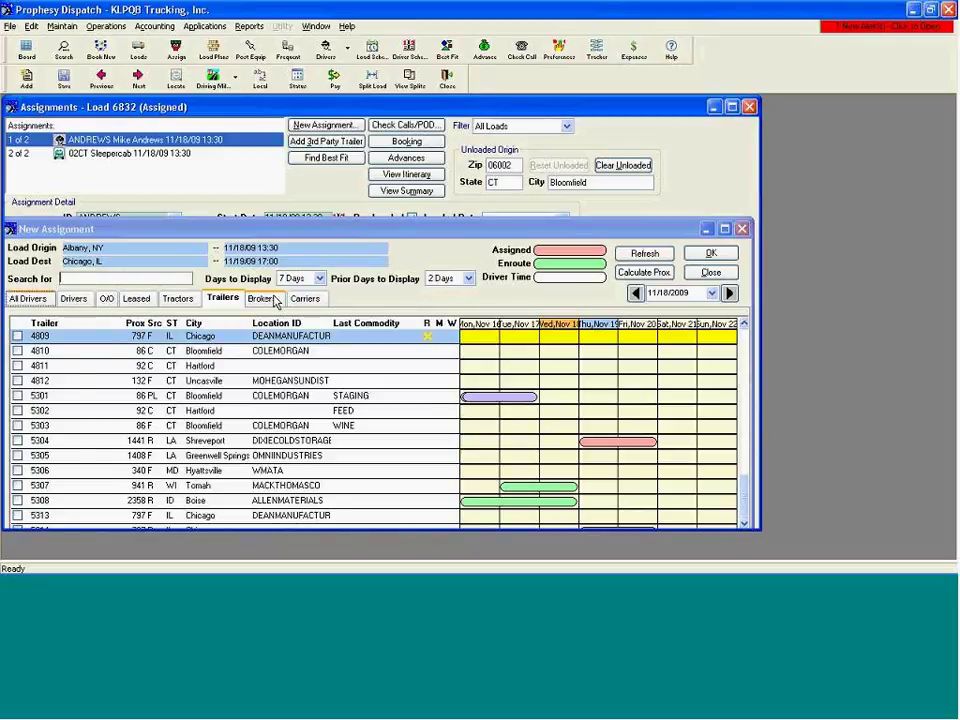
{"action": "key", "text": "Return"}
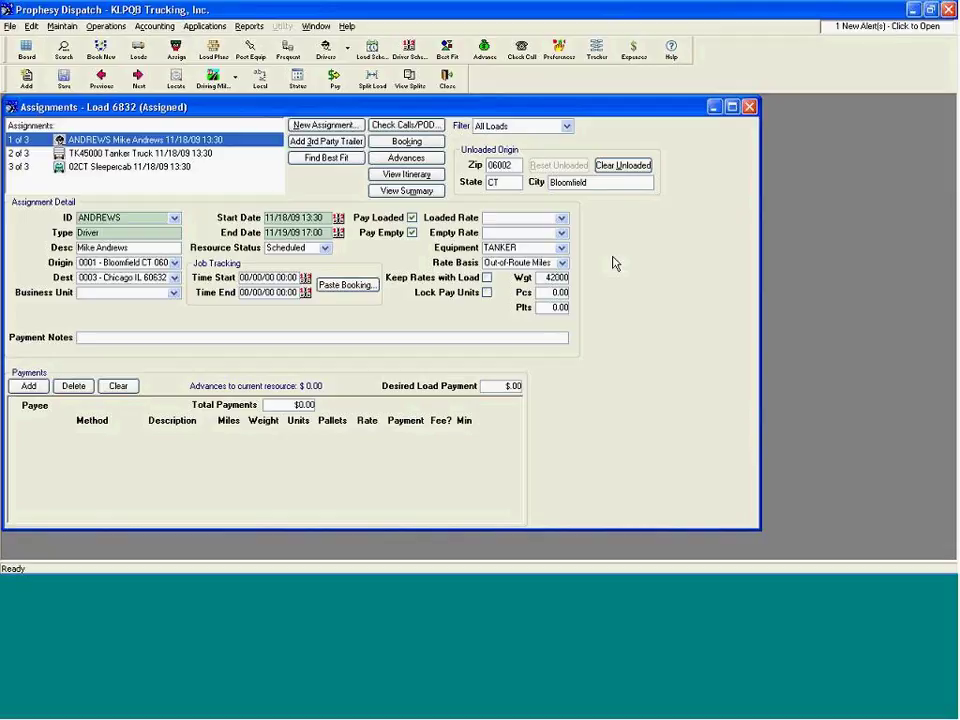
Step: In the Alert Center, hide the new load's deadhead percentage alert and redisplay all hidden alerts
{"action": "left_click", "coordinate": [858, 28]}
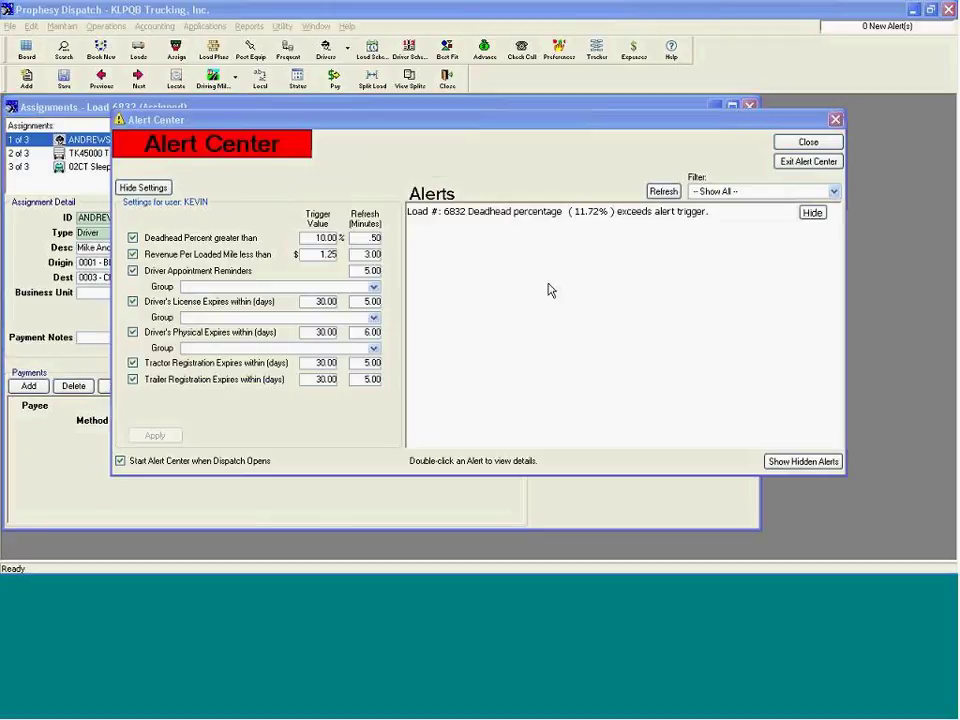
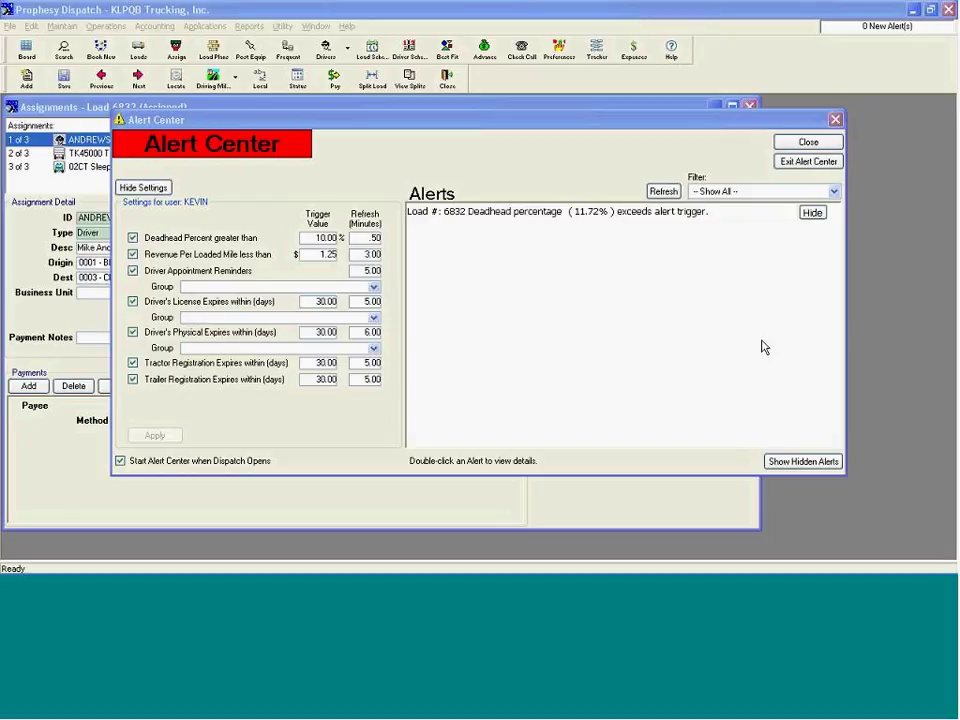
{"action": "left_click", "coordinate": [812, 213]}
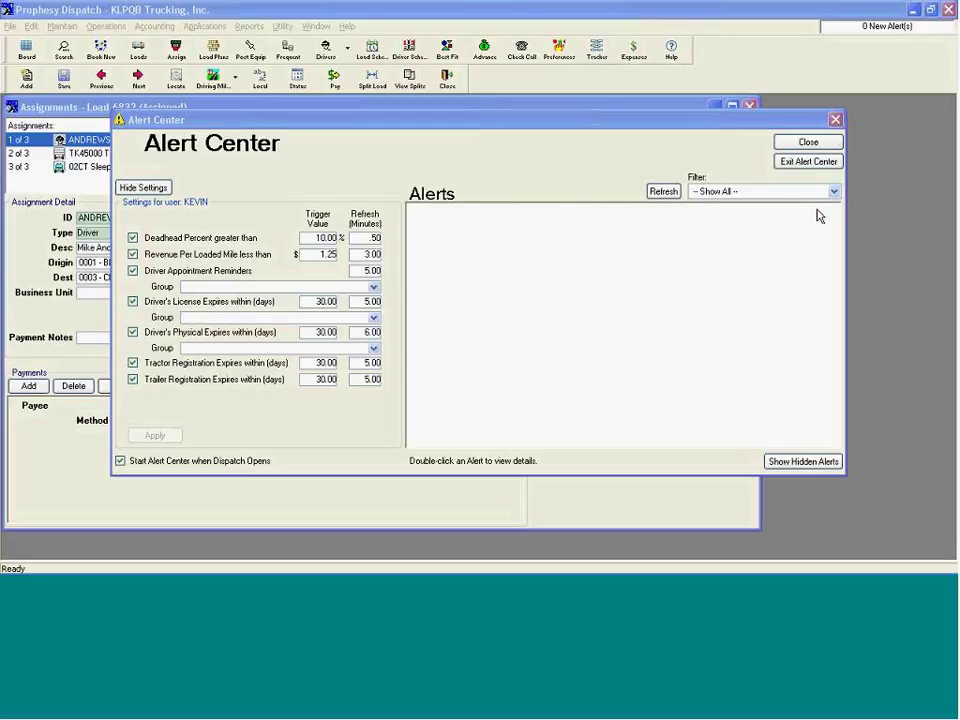
{"action": "left_click", "coordinate": [806, 463]}
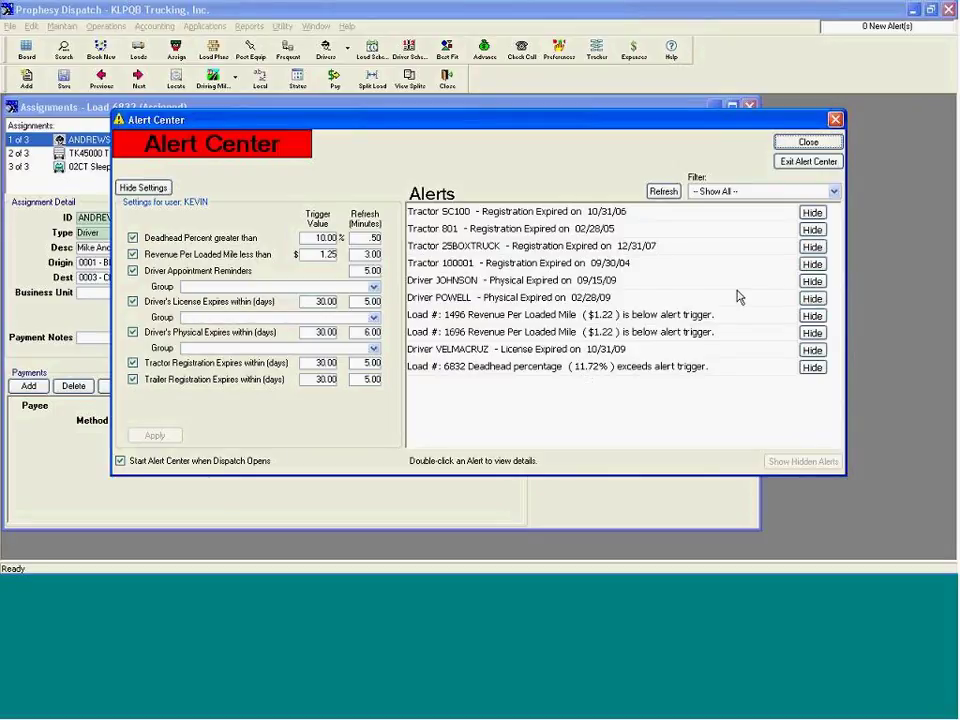
Step: Close the Alert Center and advance load 6832 to Enroute status
{"action": "left_click", "coordinate": [835, 121]}
{"action": "left_click", "coordinate": [333, 80]}
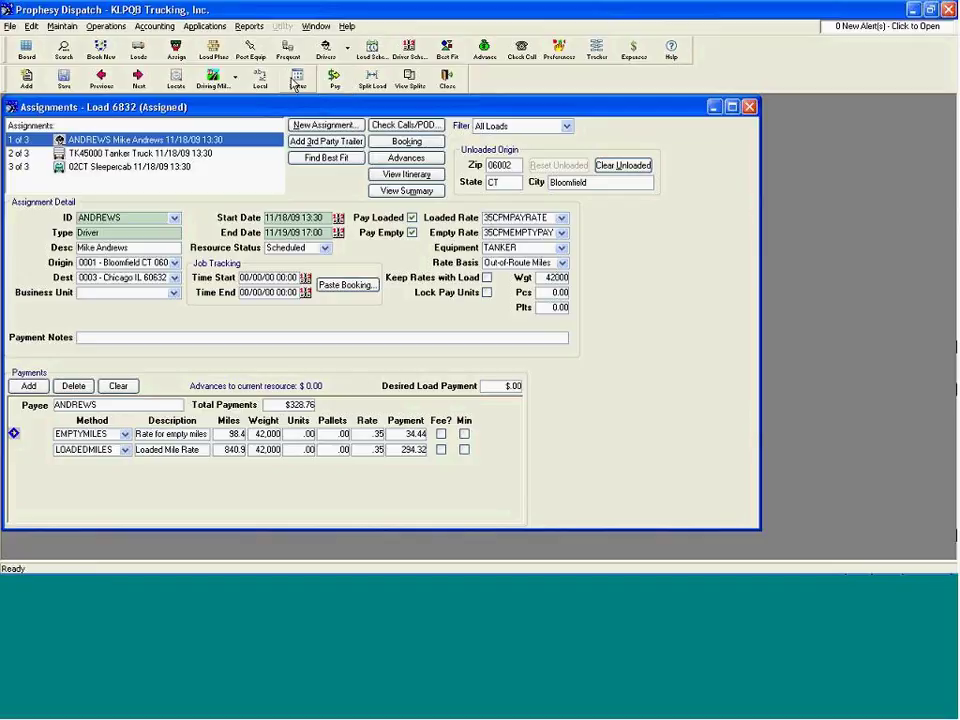
{"action": "left_click", "coordinate": [297, 83]}
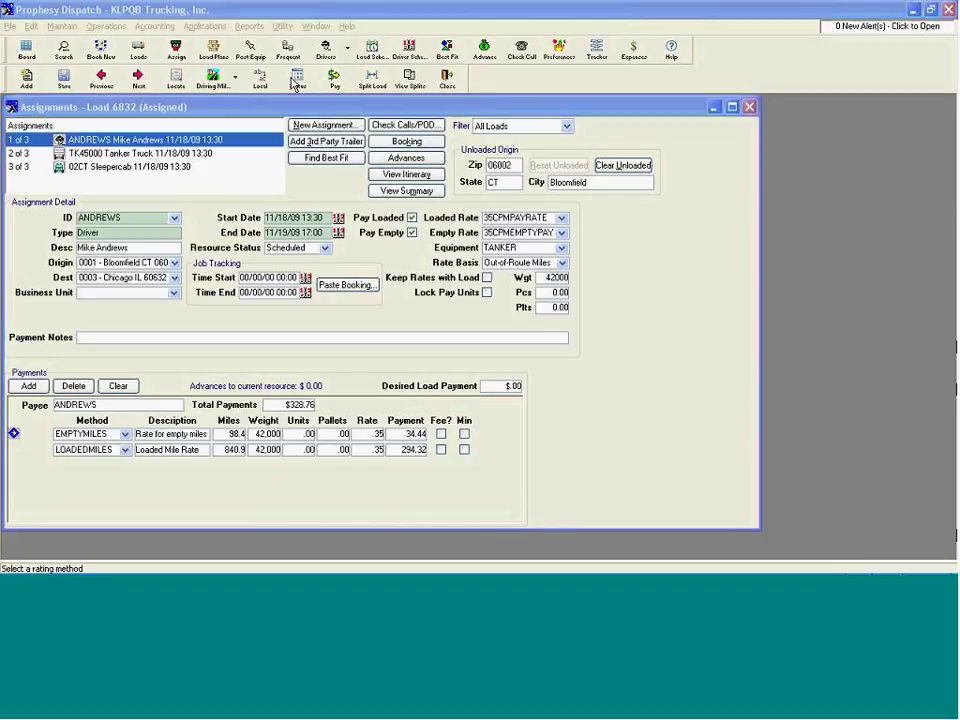
{"action": "left_click", "coordinate": [540, 212]}
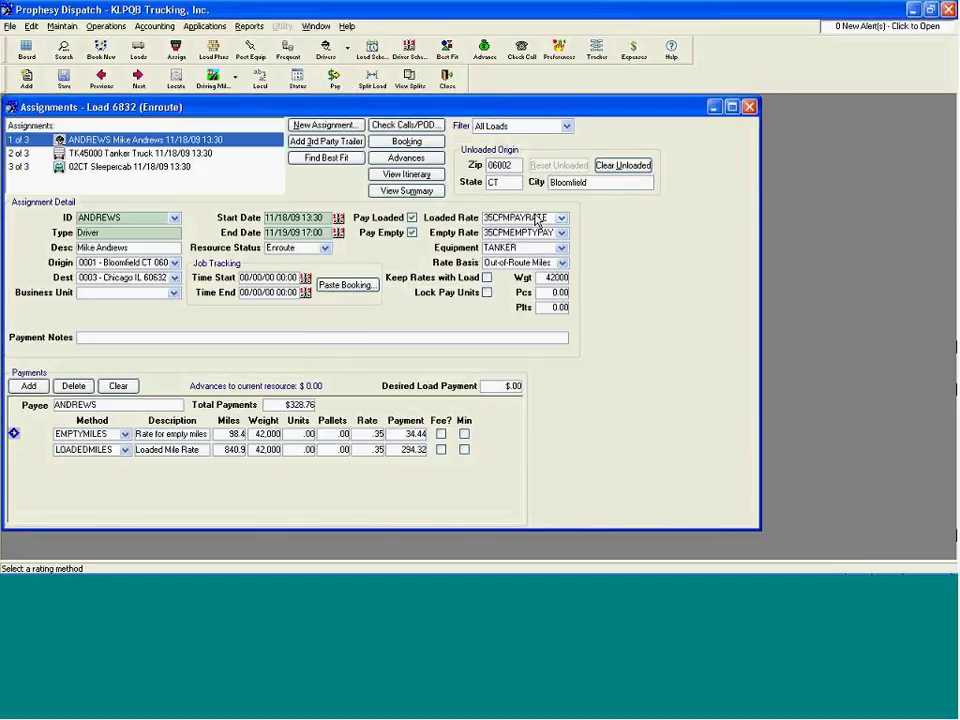
Step: Start completing the load and mark trailer TK45000's washout as Completed at the COLEMORGAN location with type Hot Water
{"action": "left_click", "coordinate": [297, 83]}
{"action": "left_click", "coordinate": [540, 212]}
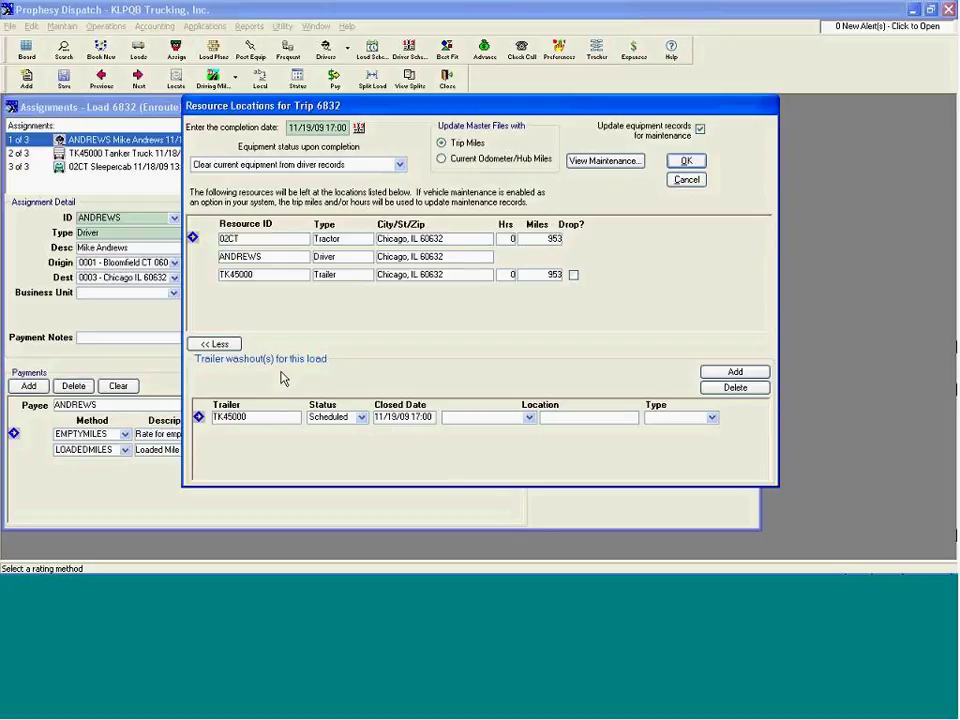
{"action": "left_click", "coordinate": [362, 418]}
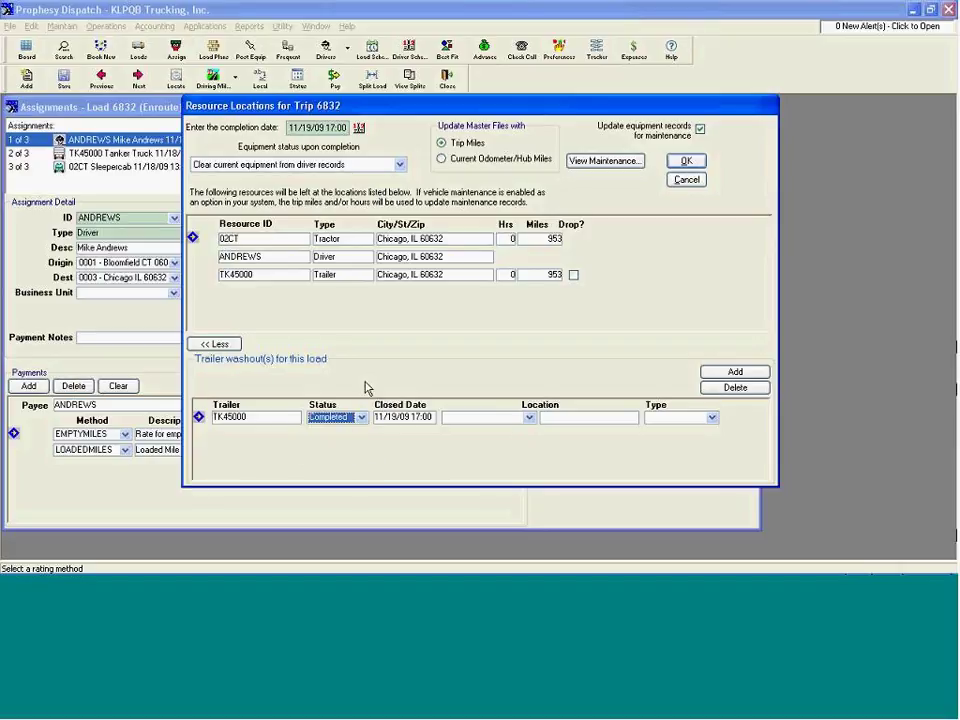
{"action": "left_click", "coordinate": [530, 418]}
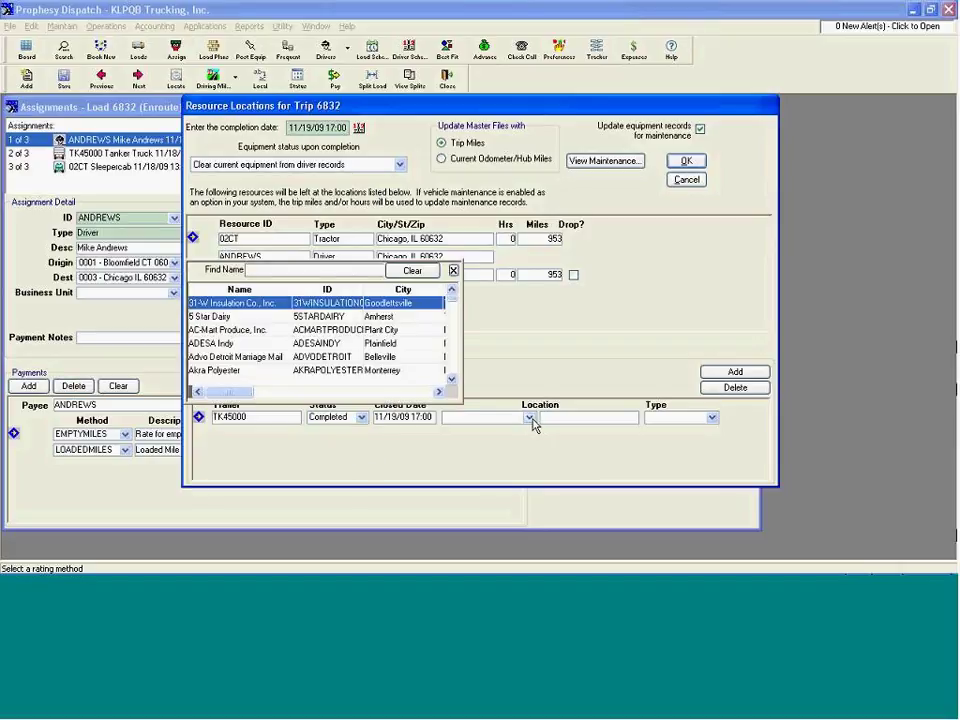
{"action": "type", "text": "do"}
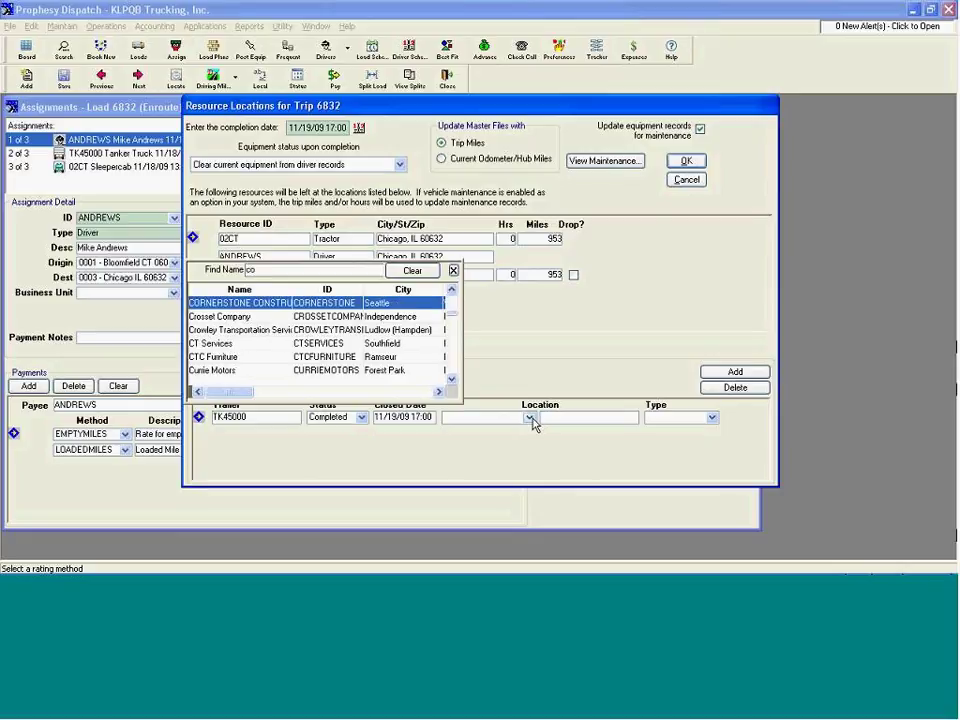
{"action": "key", "text": "BackSpace"}
{"action": "type", "text": "eol"}
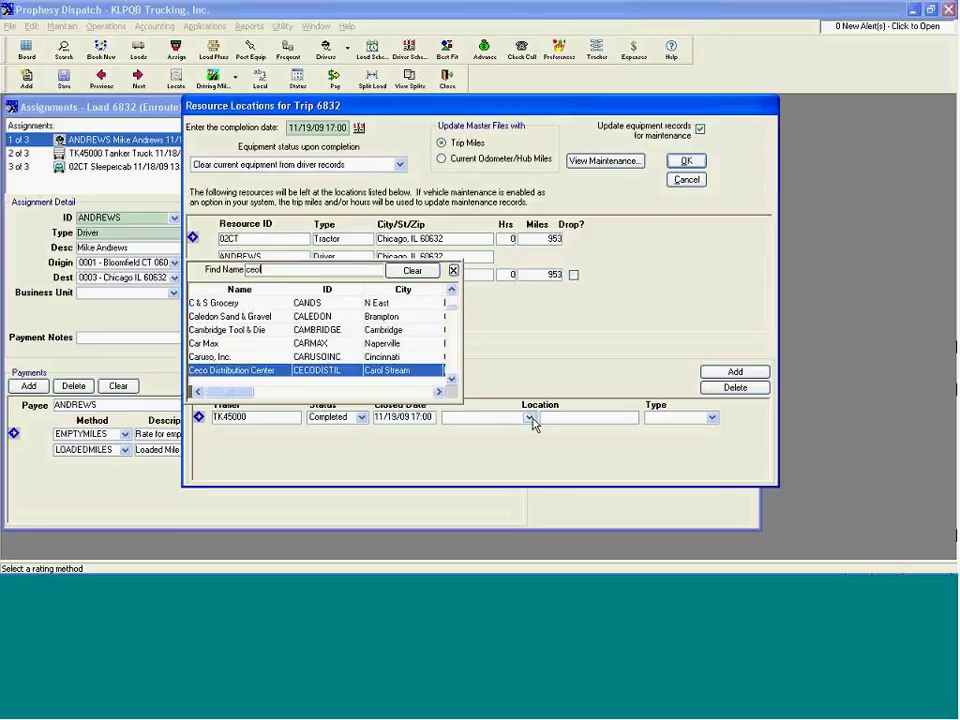
{"action": "key", "text": "BackSpace"}
{"action": "key", "text": "BackSpace"}
{"action": "key", "text": "BackSpace"}
{"action": "type", "text": "ole"}
{"action": "key", "text": "Return"}
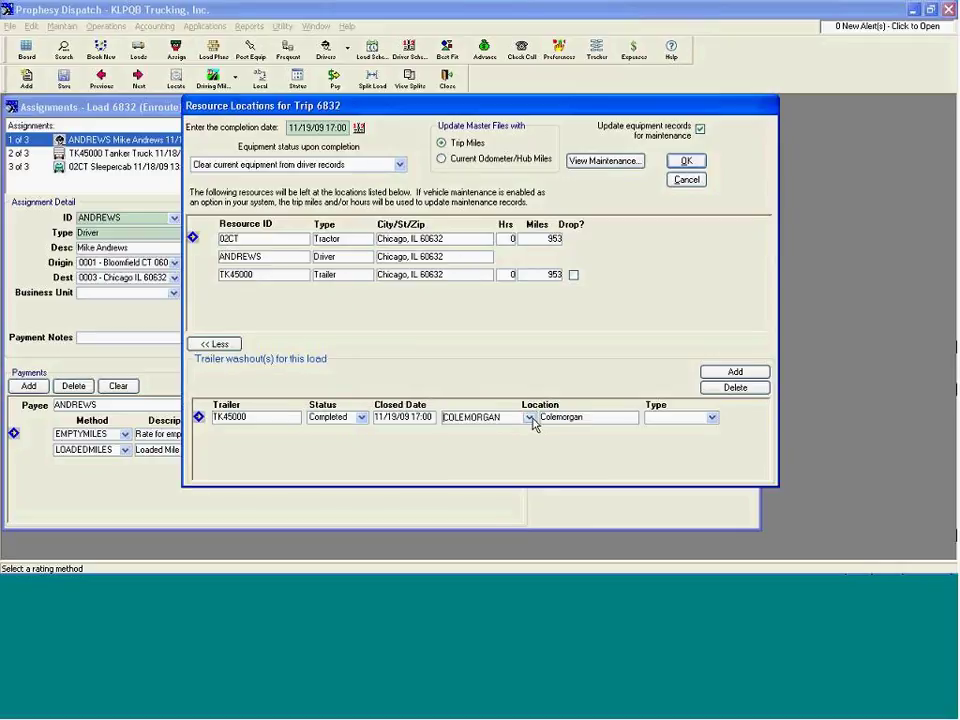
{"action": "left_click", "coordinate": [712, 418]}
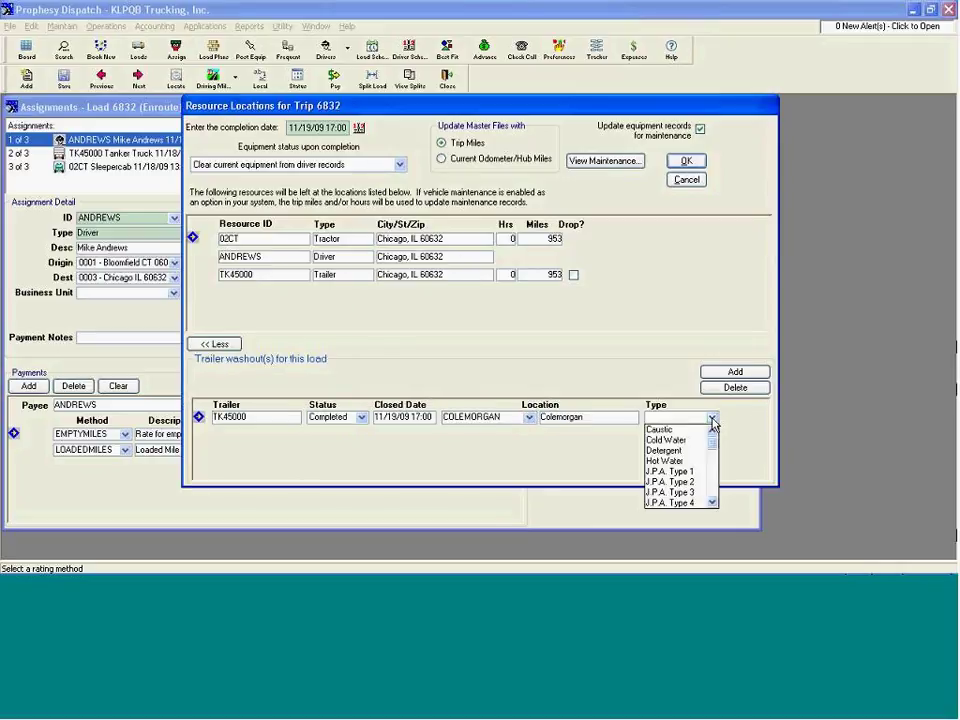
{"action": "left_click", "coordinate": [686, 460]}
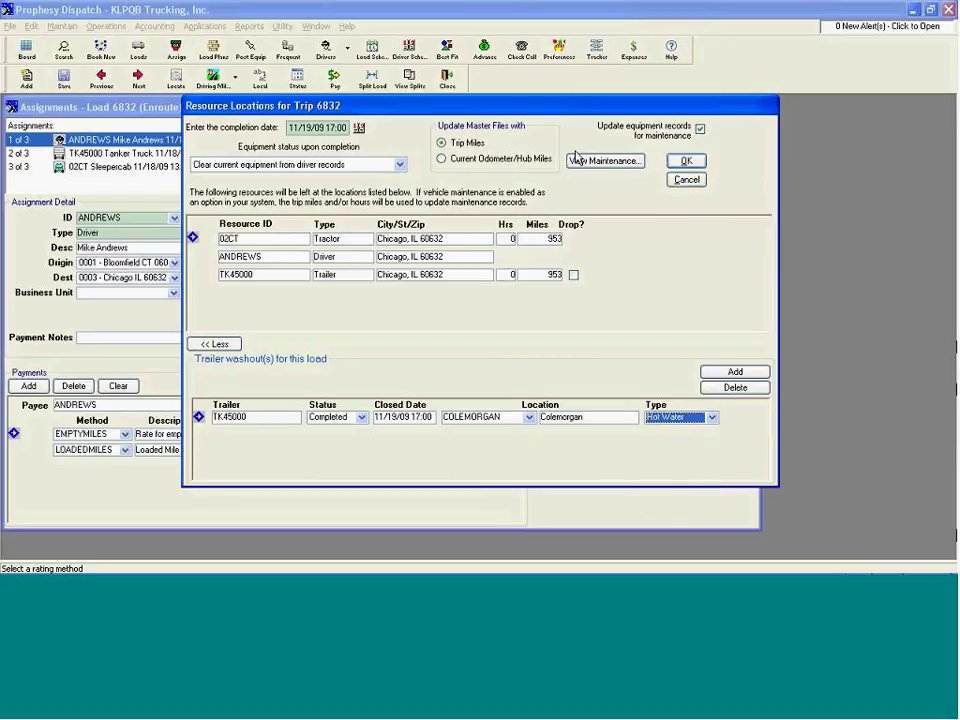
Step: Set the load's completion date to 11/18/09 13:34, confirm its completion and close the assignments
{"action": "left_click", "coordinate": [359, 128]}
{"action": "left_click", "coordinate": [427, 346]}
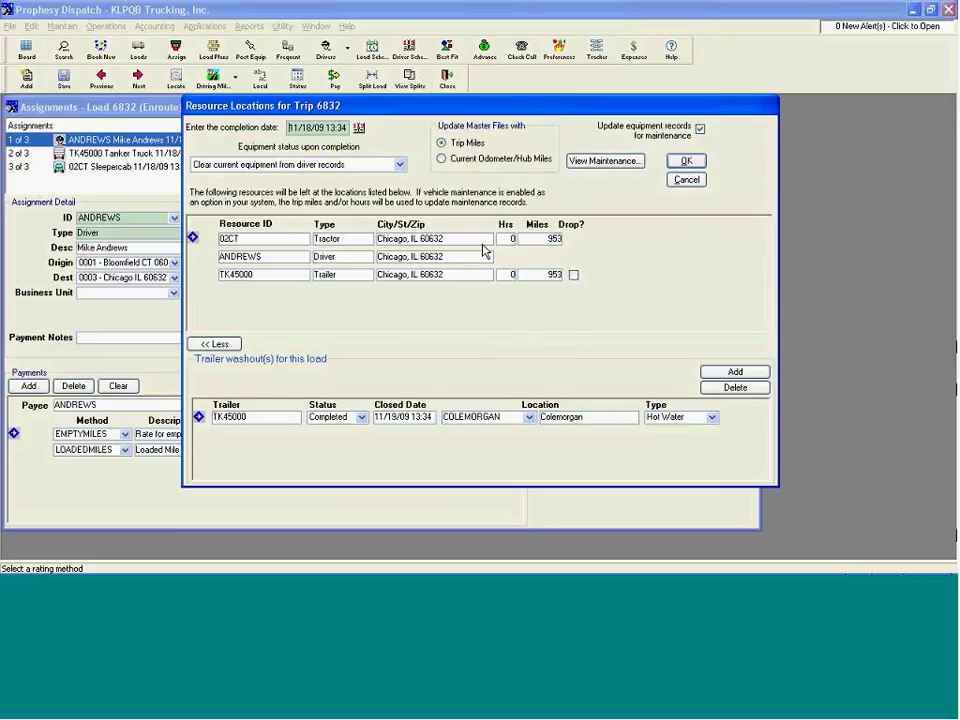
{"action": "left_click", "coordinate": [686, 161]}
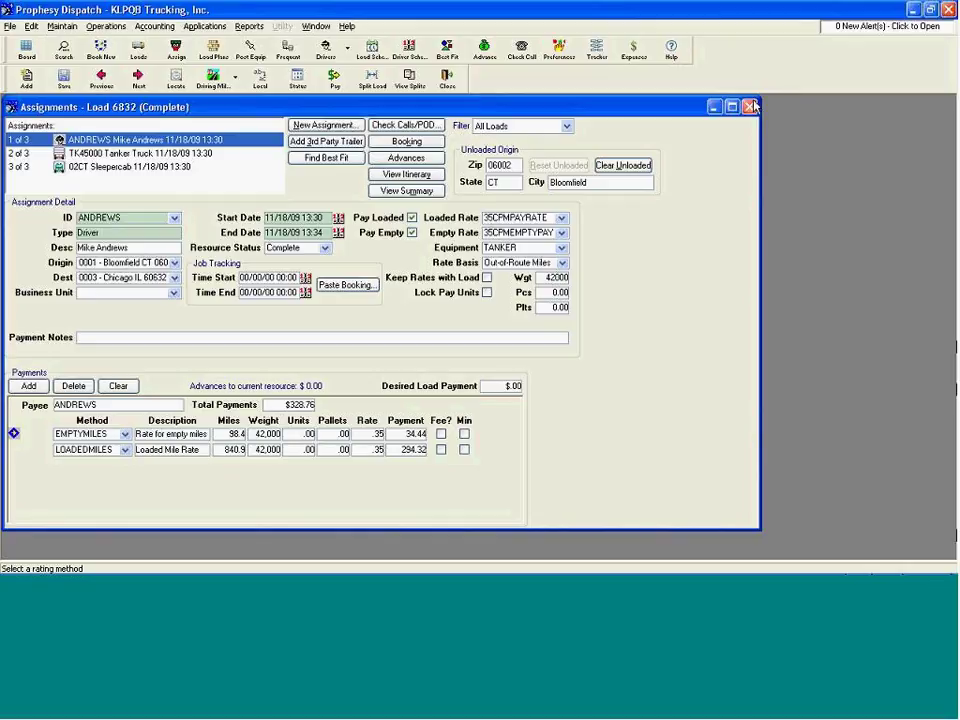
{"action": "left_click", "coordinate": [750, 107]}
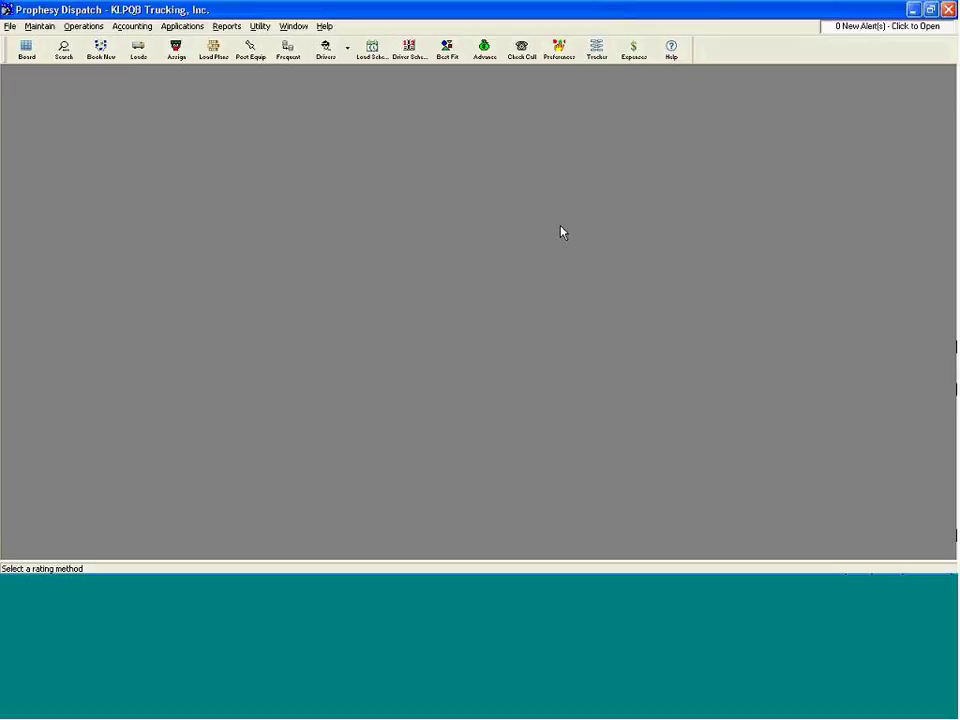
Step: Open freight bill printing and posting, select the invoice for load 6832 and show its load assignments
{"action": "left_click", "coordinate": [132, 26]}
{"action": "left_click", "coordinate": [220, 141]}
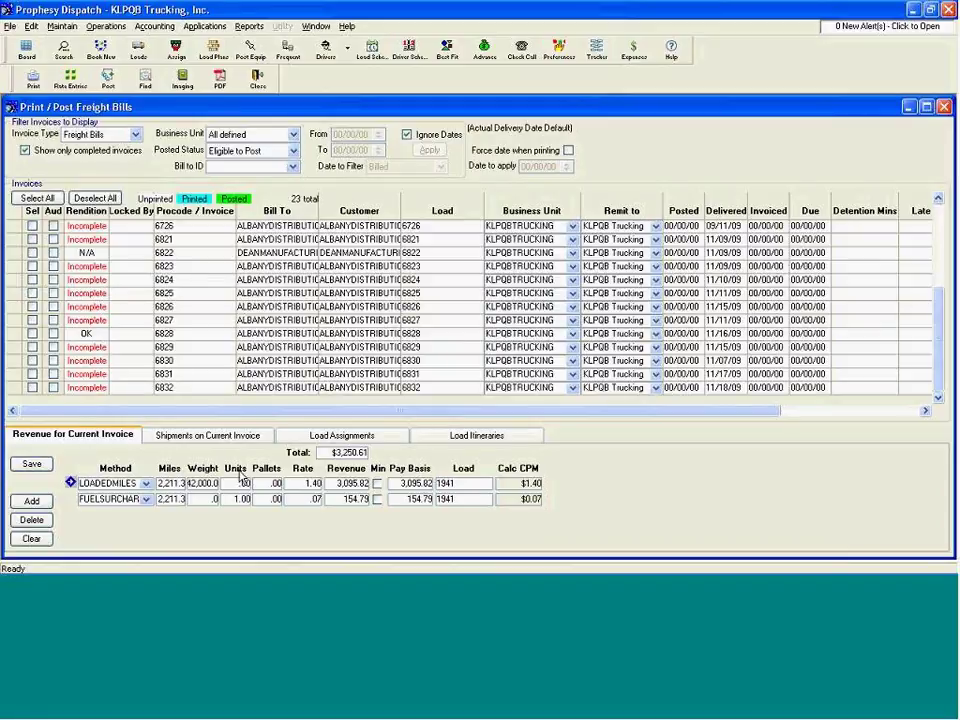
{"action": "left_click", "coordinate": [316, 440]}
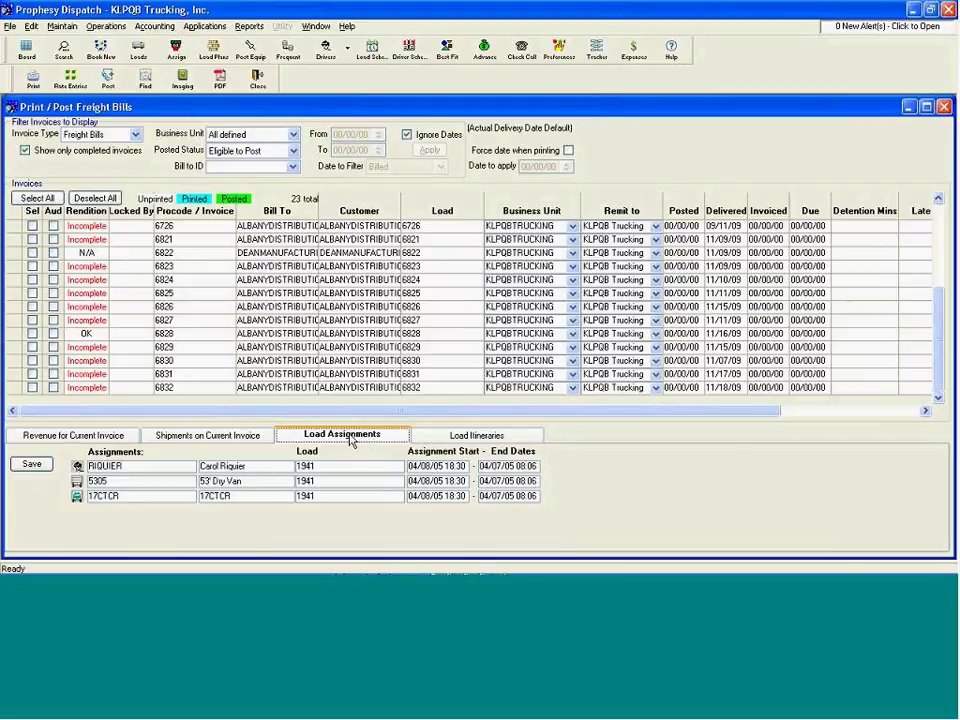
{"action": "left_click", "coordinate": [33, 388]}
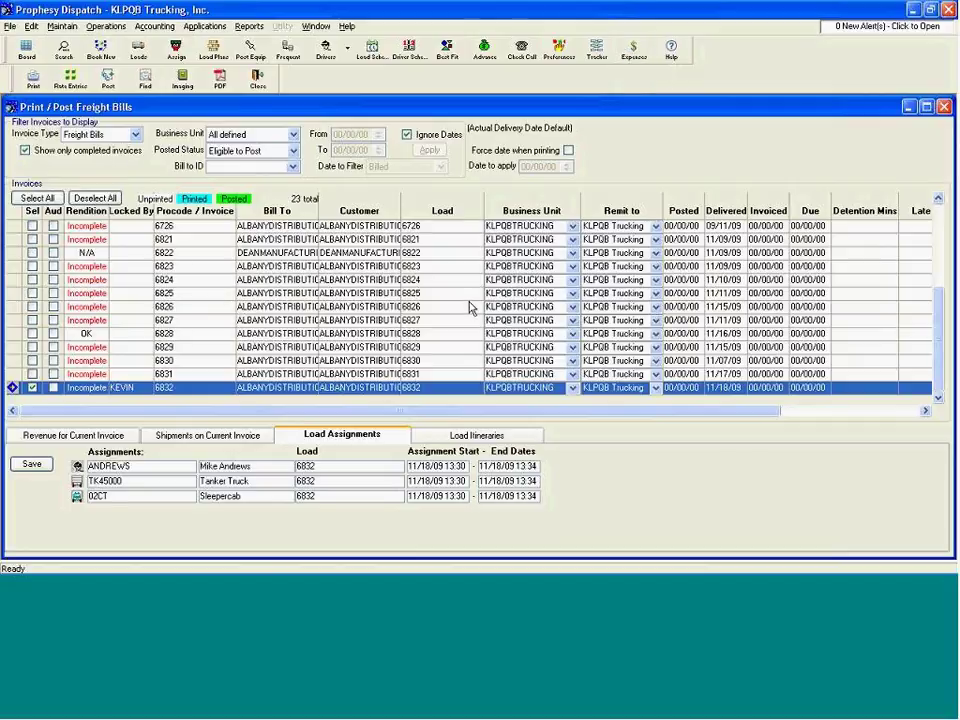
Step: Open the expense transactions and create a TOLLS entry for load 6832 on tractor 02CT
{"action": "left_click", "coordinate": [630, 54]}
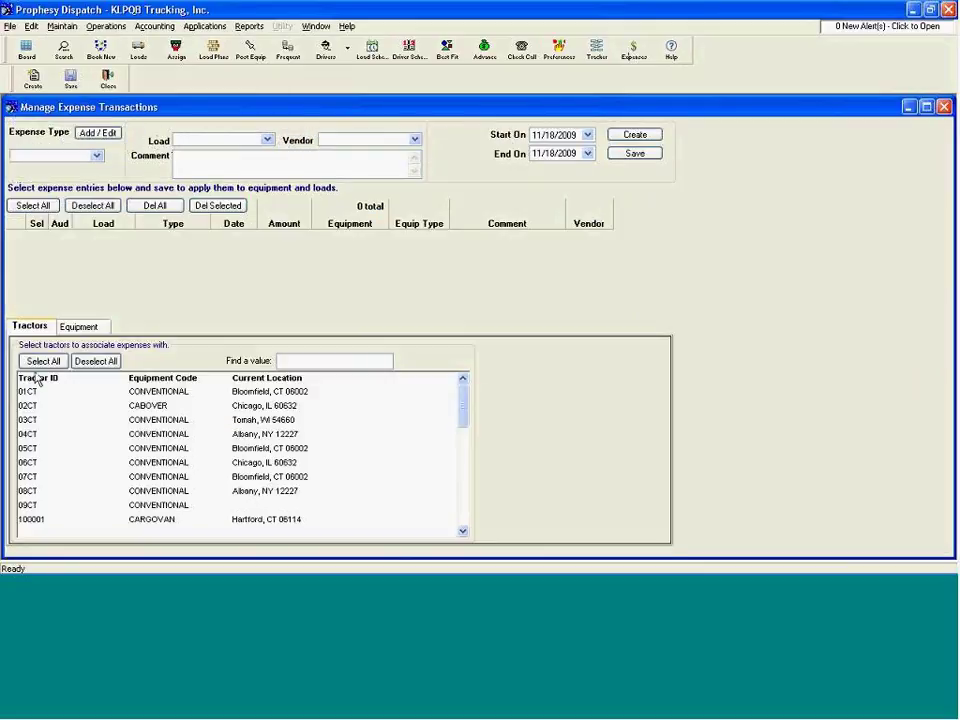
{"action": "left_click", "coordinate": [96, 154]}
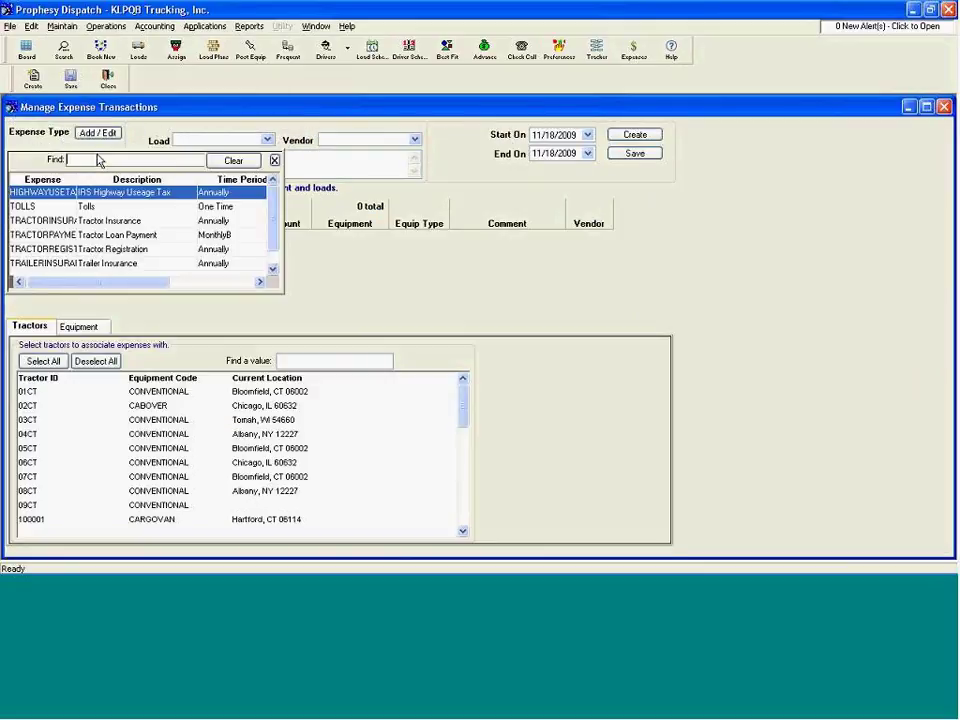
{"action": "left_click", "coordinate": [45, 208]}
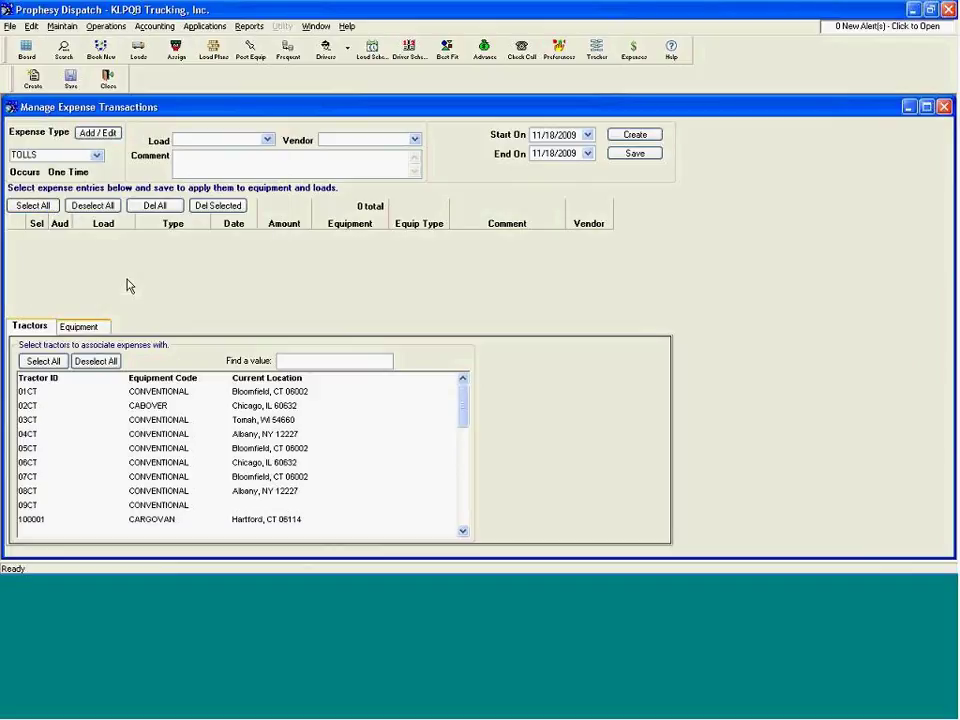
{"action": "left_click", "coordinate": [267, 140]}
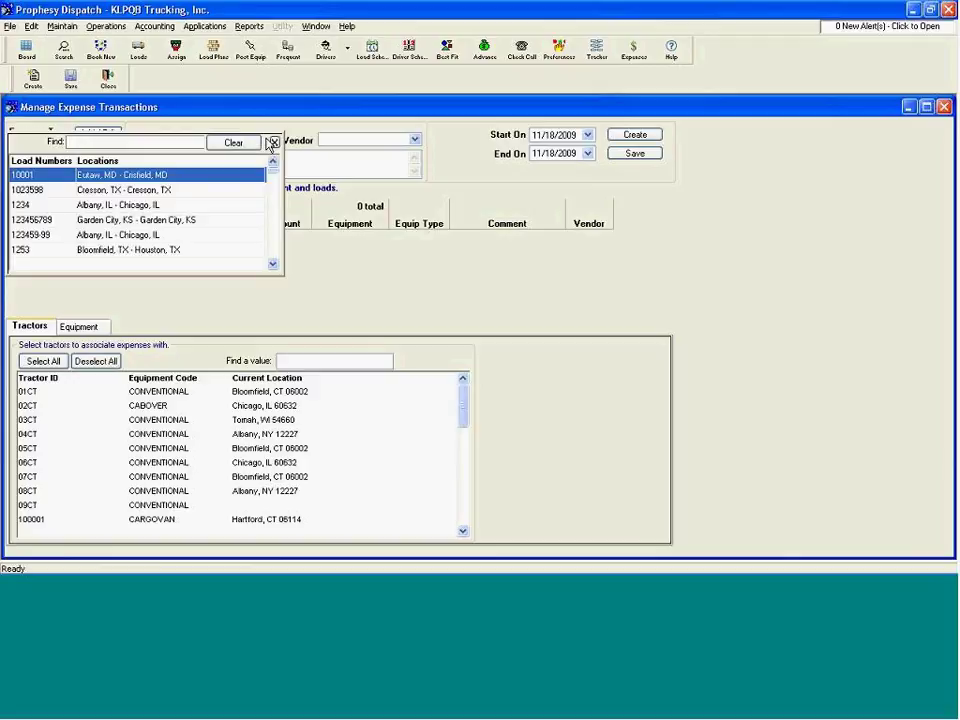
{"action": "type", "text": "6832"}
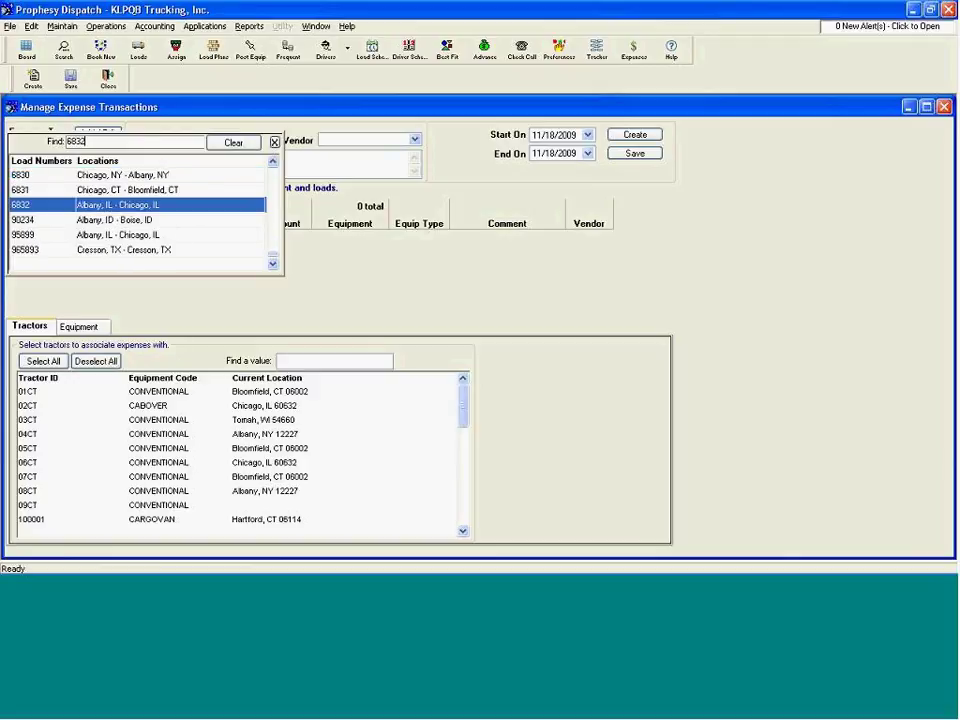
{"action": "key", "text": "Return"}
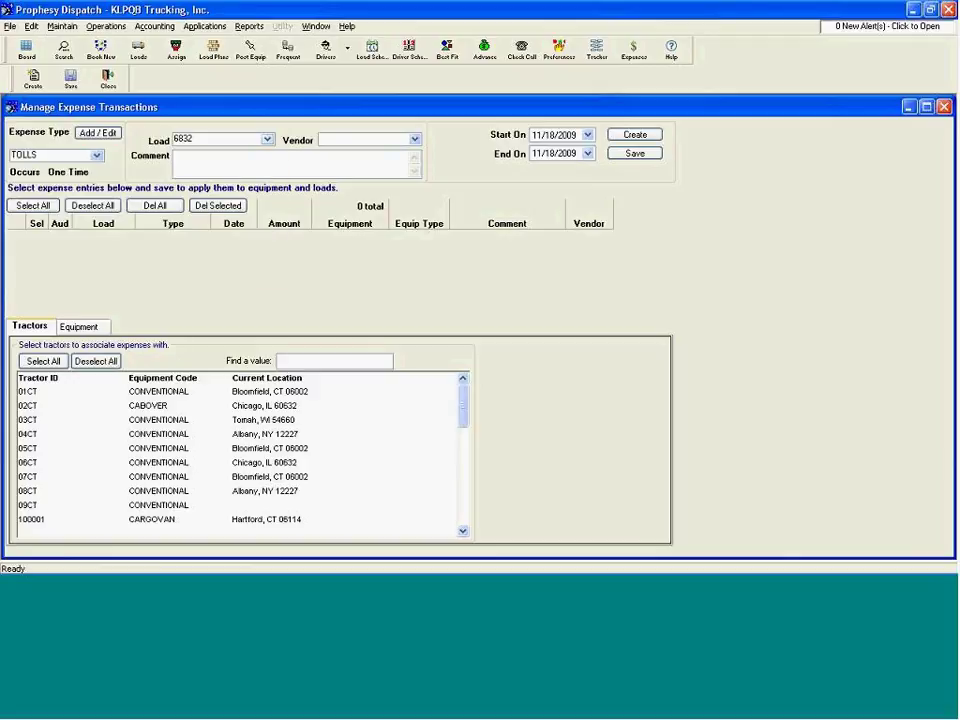
{"action": "left_click", "coordinate": [27, 406]}
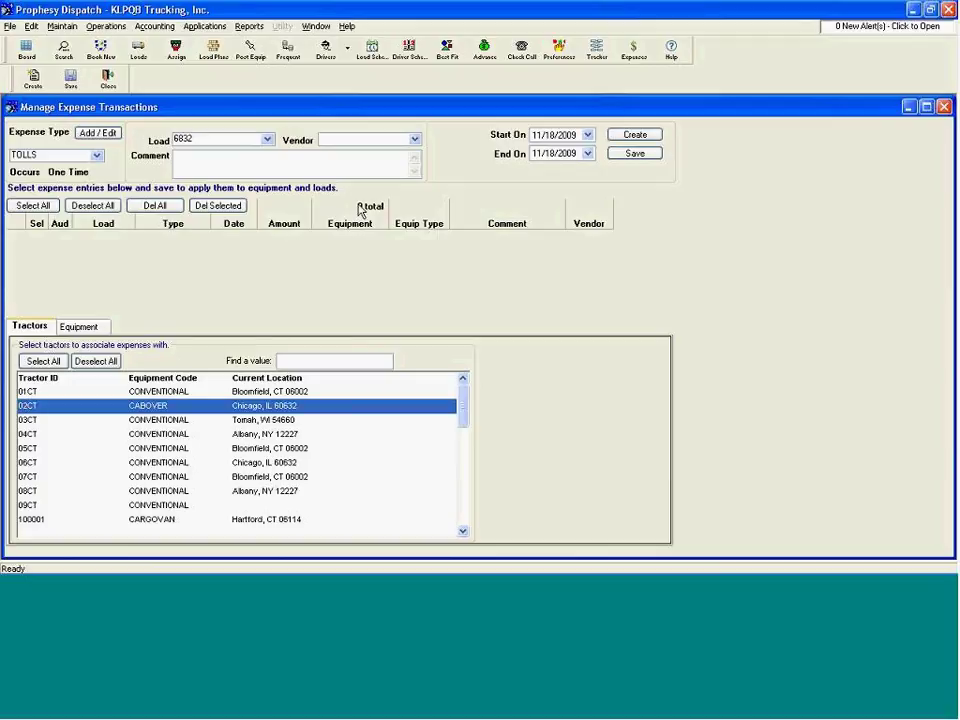
{"action": "left_click", "coordinate": [629, 138]}
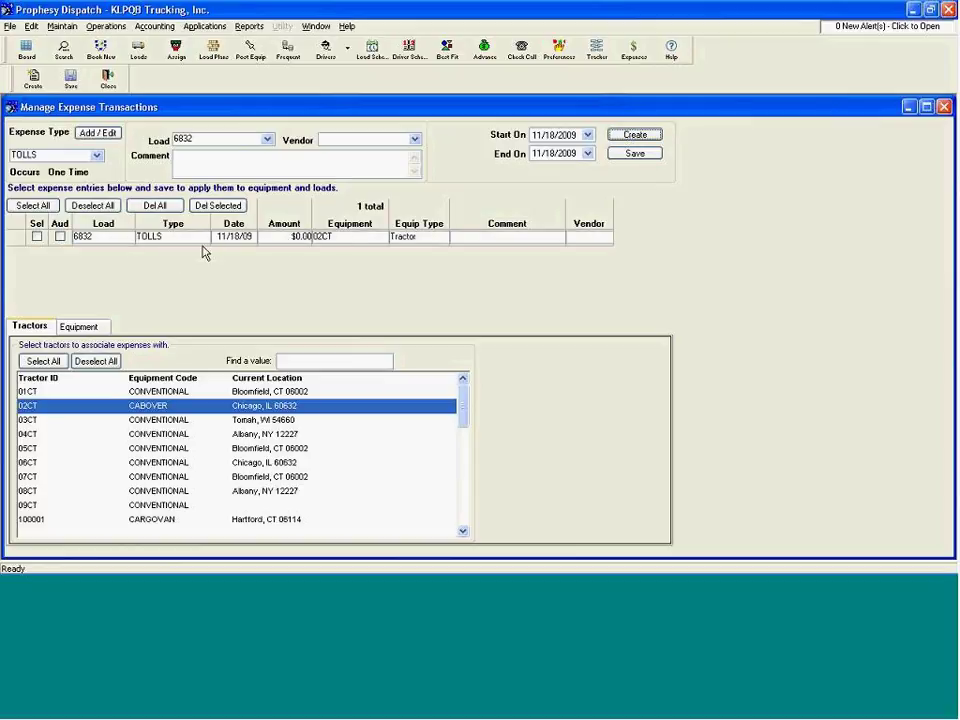
Step: Try to record an amount for the toll entry and close the expense transactions
{"action": "left_click", "coordinate": [280, 237]}
{"action": "type", "text": "750"}
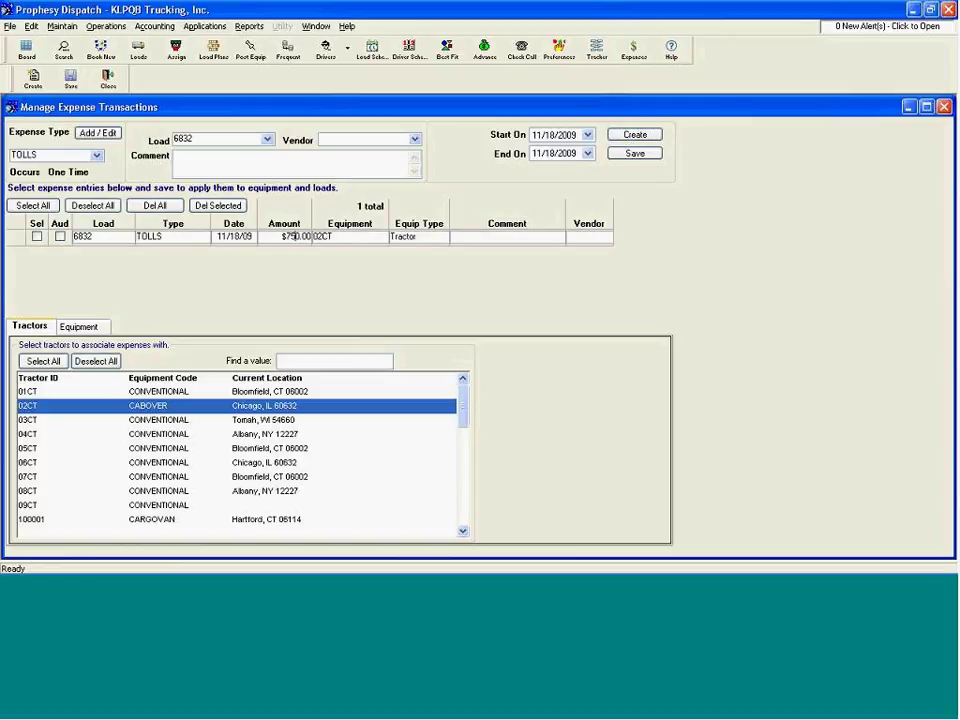
{"action": "key", "text": "BackSpace"}
{"action": "left_click", "coordinate": [638, 136]}
{"action": "left_click", "coordinate": [945, 108]}
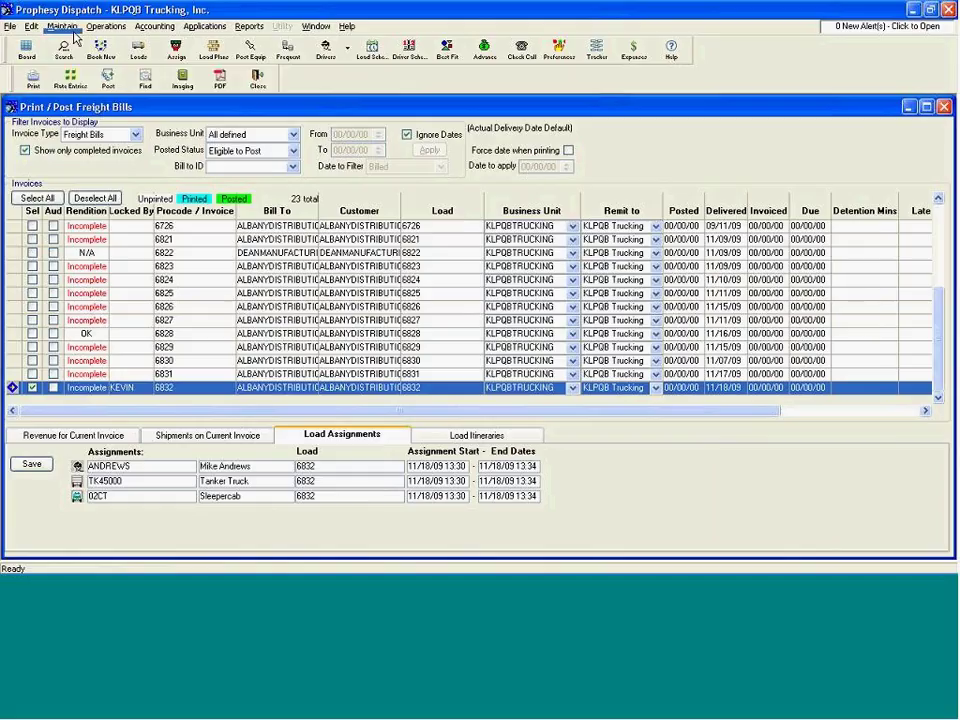
Step: Open tractor 02CT's record, check its expense transactions for the toll entry, and close the record
{"action": "left_click", "coordinate": [62, 26]}
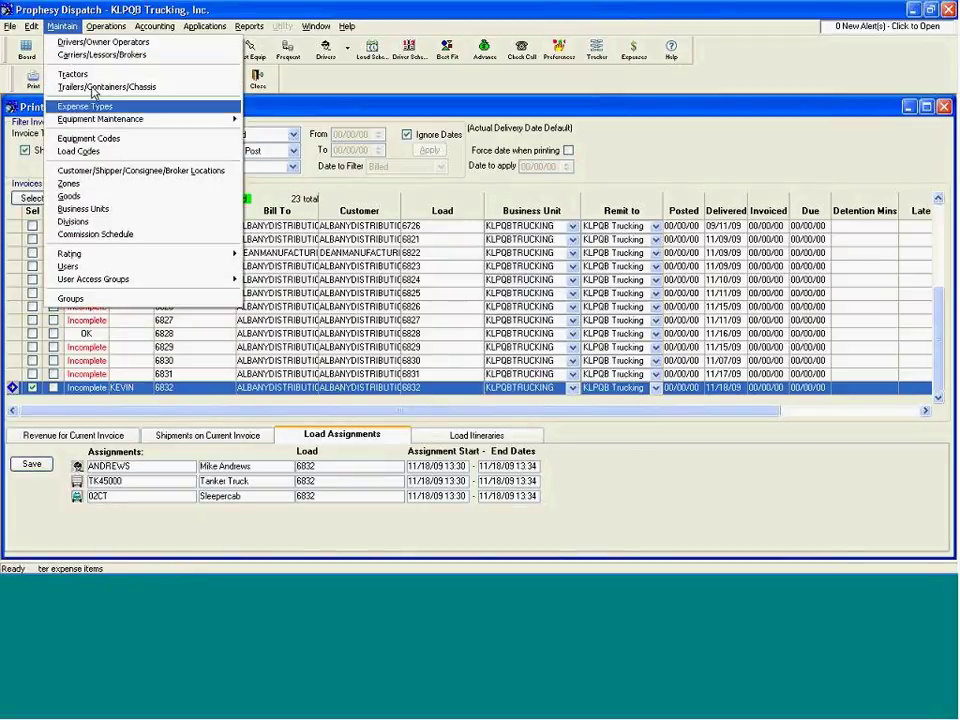
{"action": "left_click", "coordinate": [93, 78]}
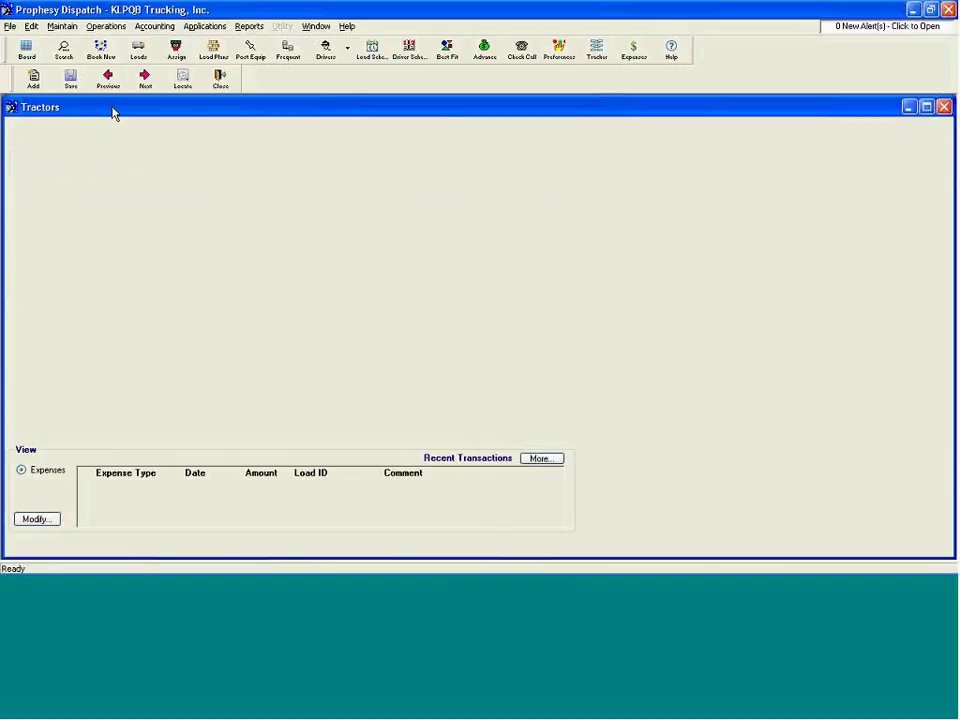
{"action": "left_click", "coordinate": [145, 80]}
{"action": "left_click", "coordinate": [37, 519]}
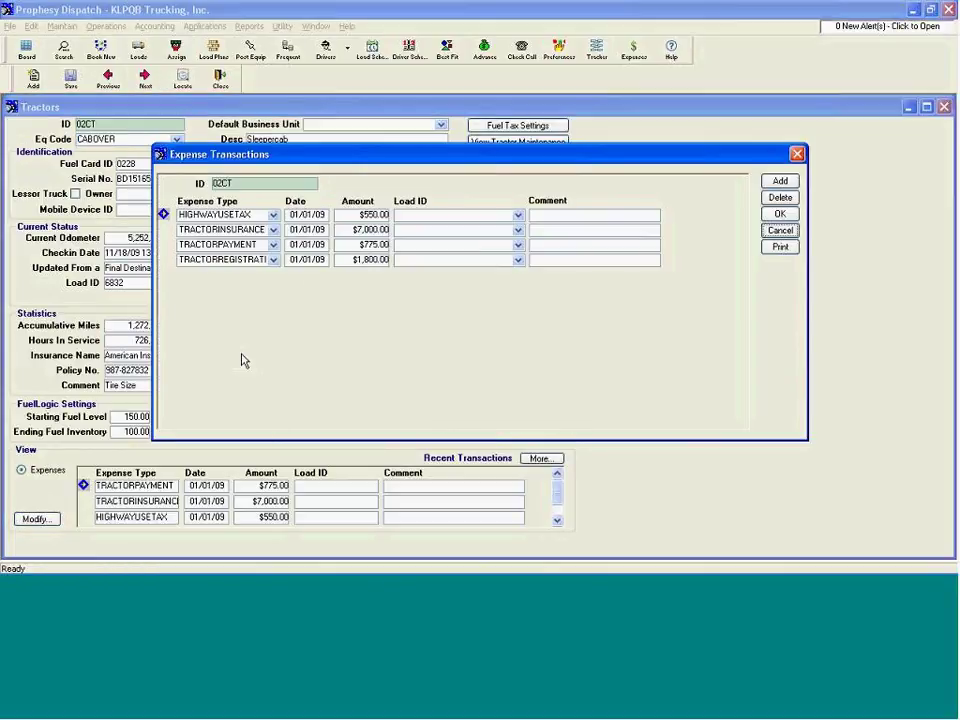
{"action": "left_click", "coordinate": [780, 215]}
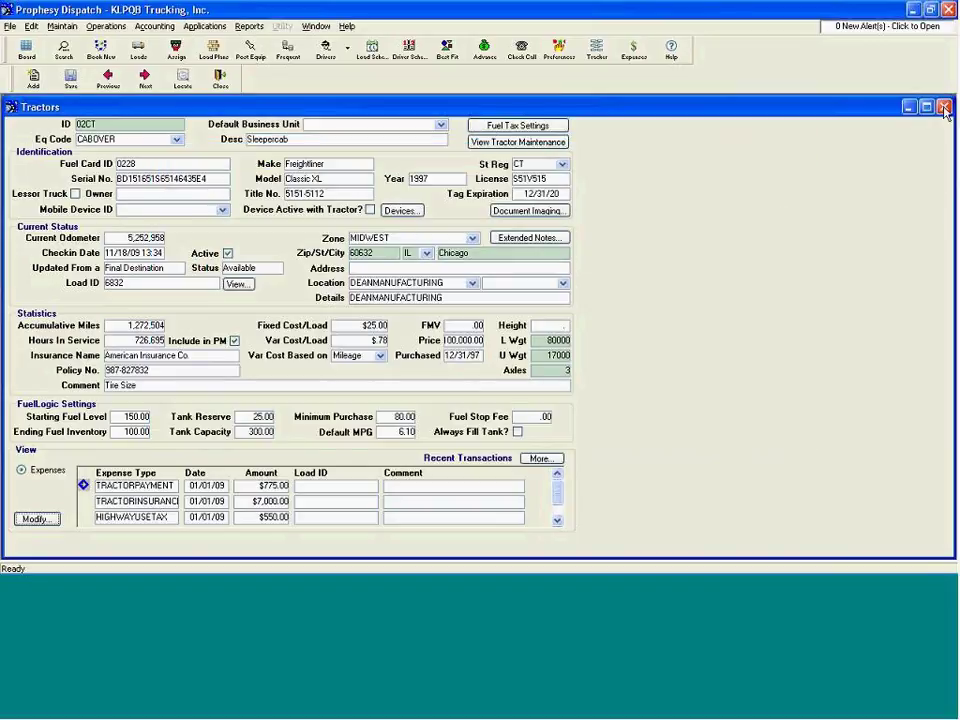
{"action": "left_click", "coordinate": [220, 80]}
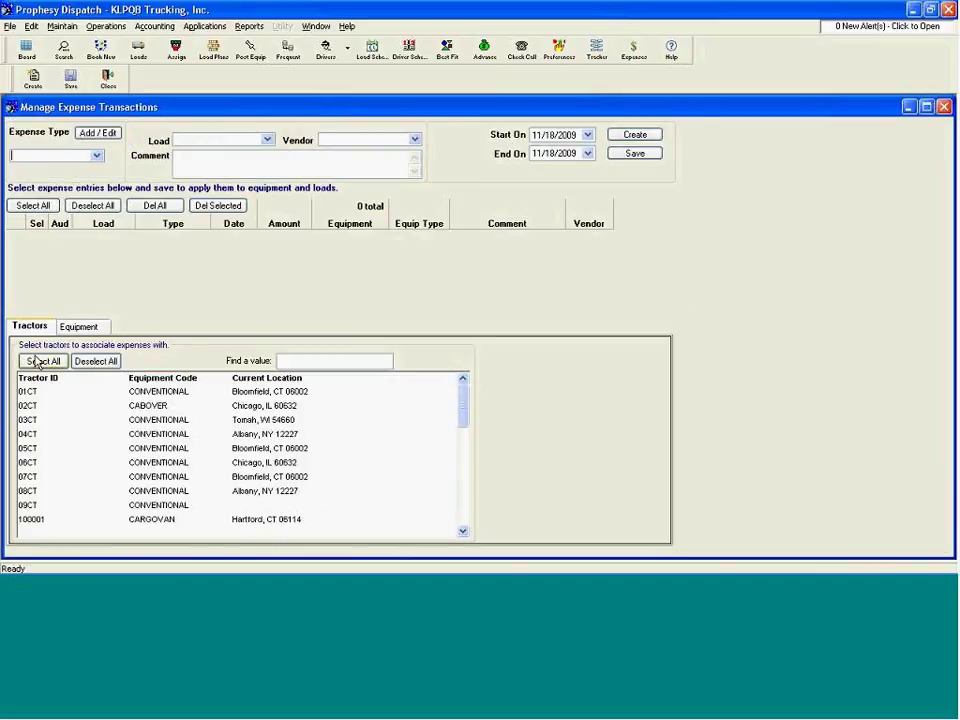
Step: In the expense transactions, create a TOLLS entry for tractor 02CT without choosing a load
{"action": "left_click", "coordinate": [28, 405]}
{"action": "left_click", "coordinate": [93, 155]}
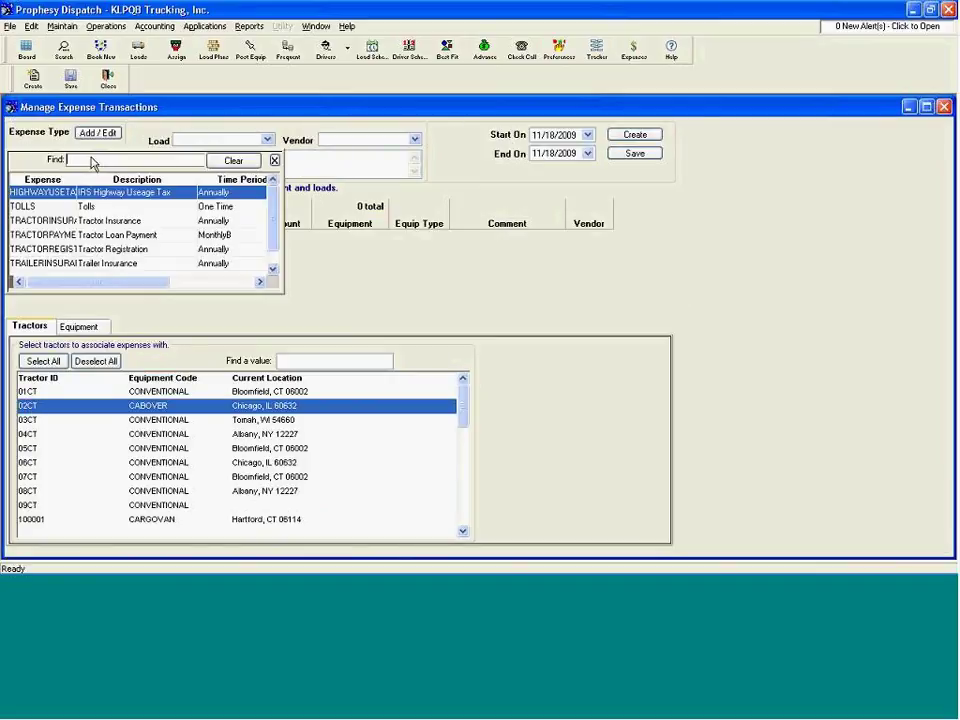
{"action": "left_click", "coordinate": [50, 207]}
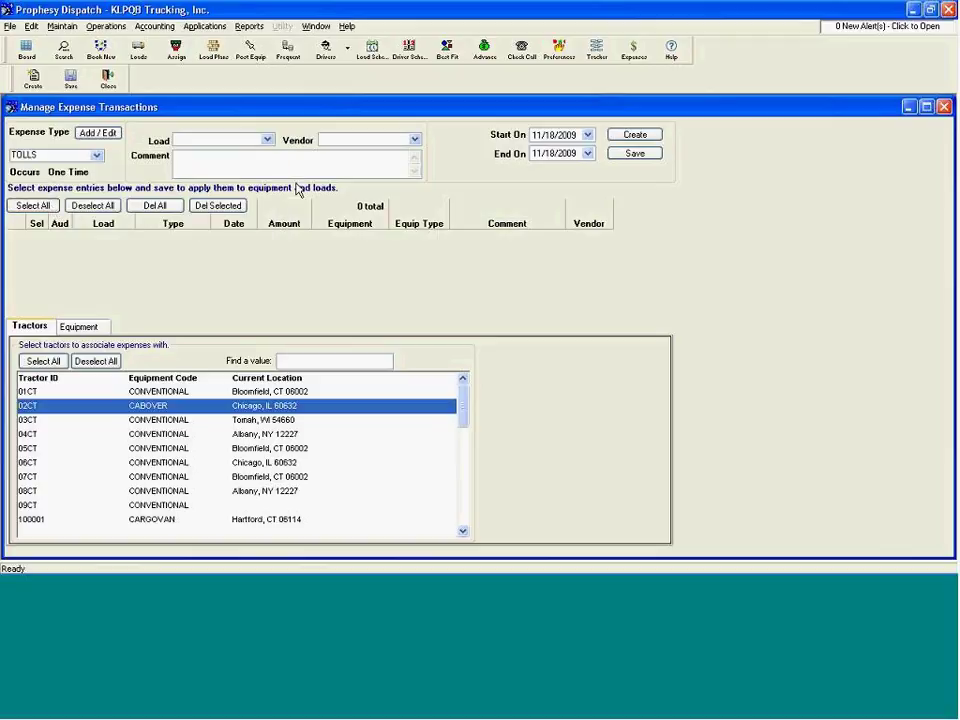
{"action": "left_click", "coordinate": [638, 136]}
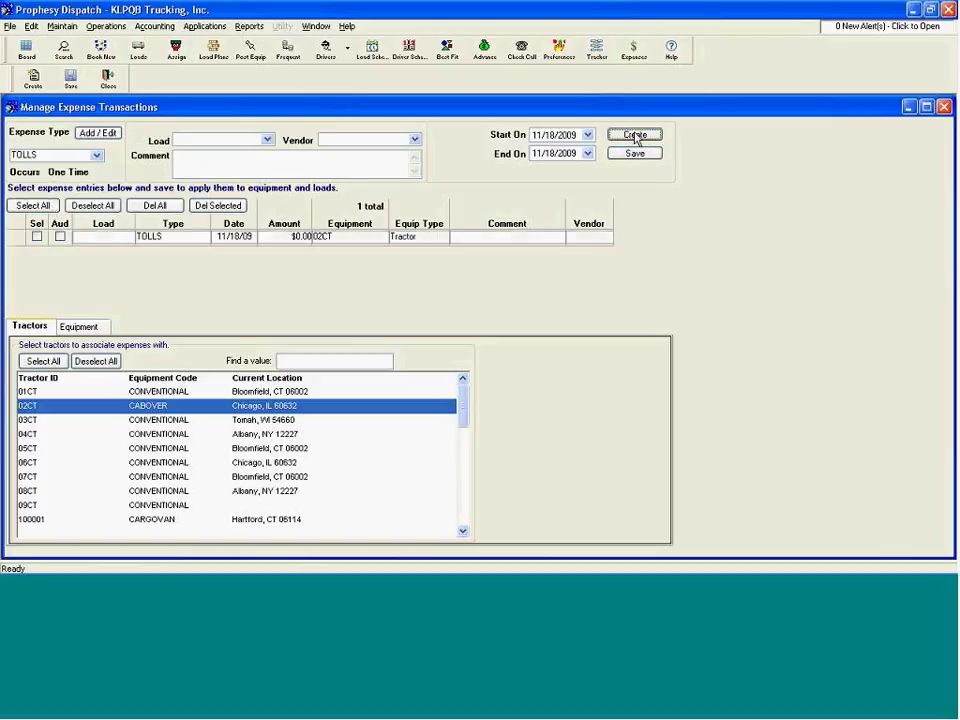
Step: Select the TOLLS entry for tractor 02CT, set its amount to $75, save it, and close the expense transactions
{"action": "left_click", "coordinate": [37, 237]}
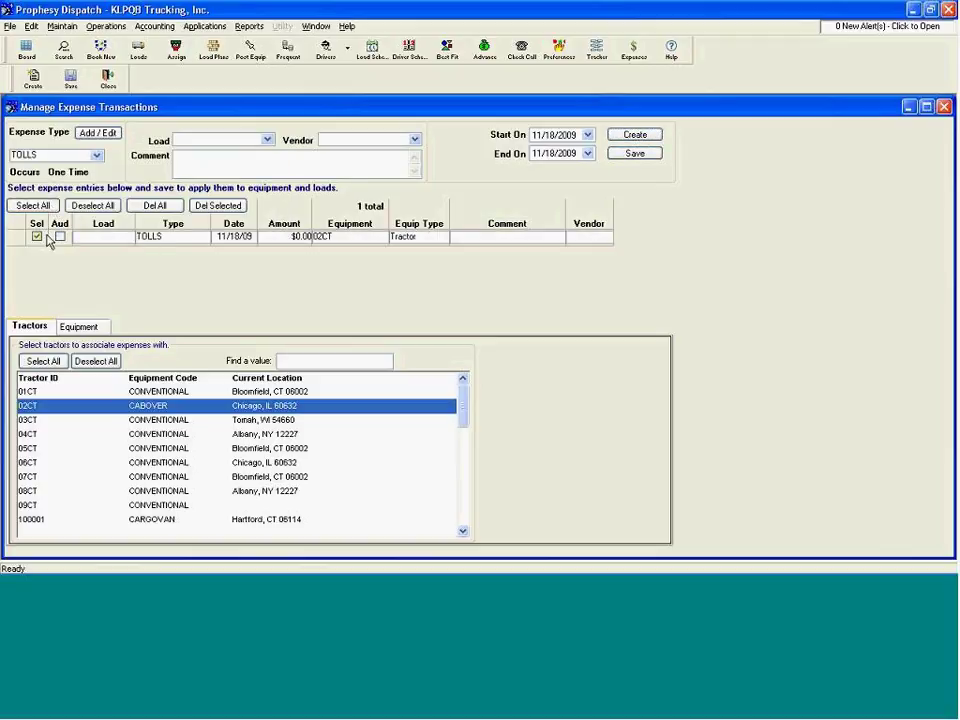
{"action": "left_click", "coordinate": [267, 240]}
{"action": "type", "text": "75"}
{"action": "left_click", "coordinate": [634, 156]}
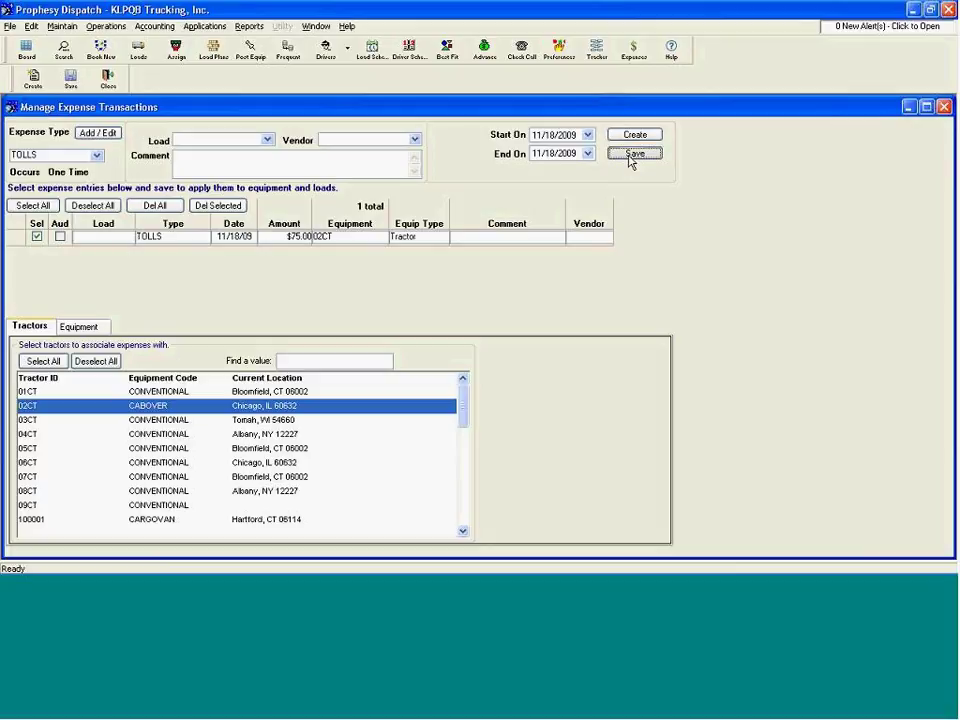
{"action": "left_click", "coordinate": [480, 336]}
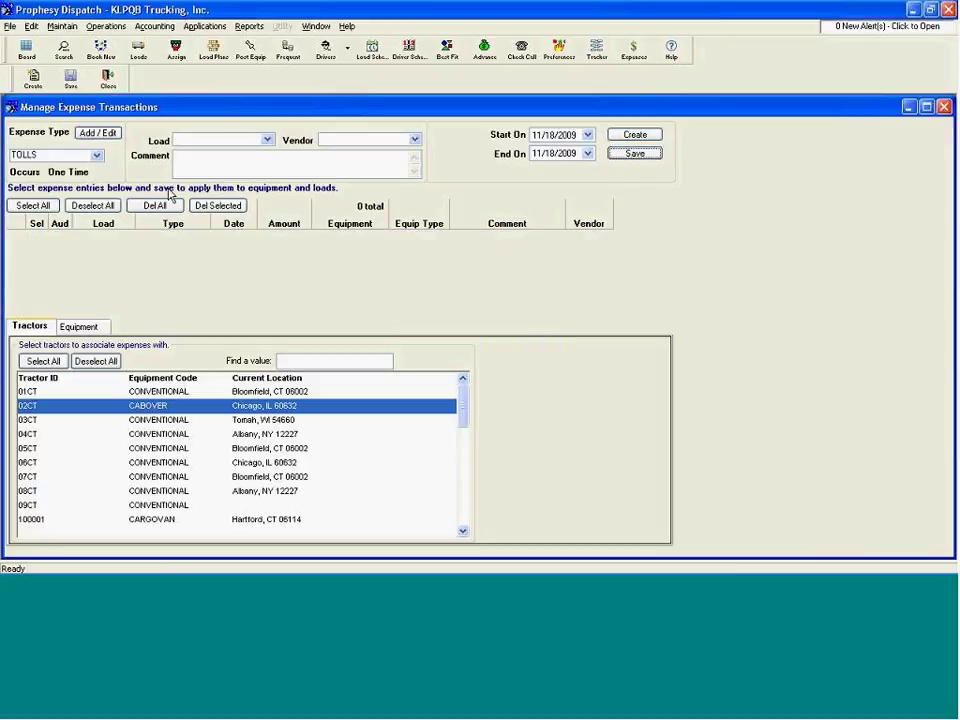
{"action": "left_click", "coordinate": [110, 82]}
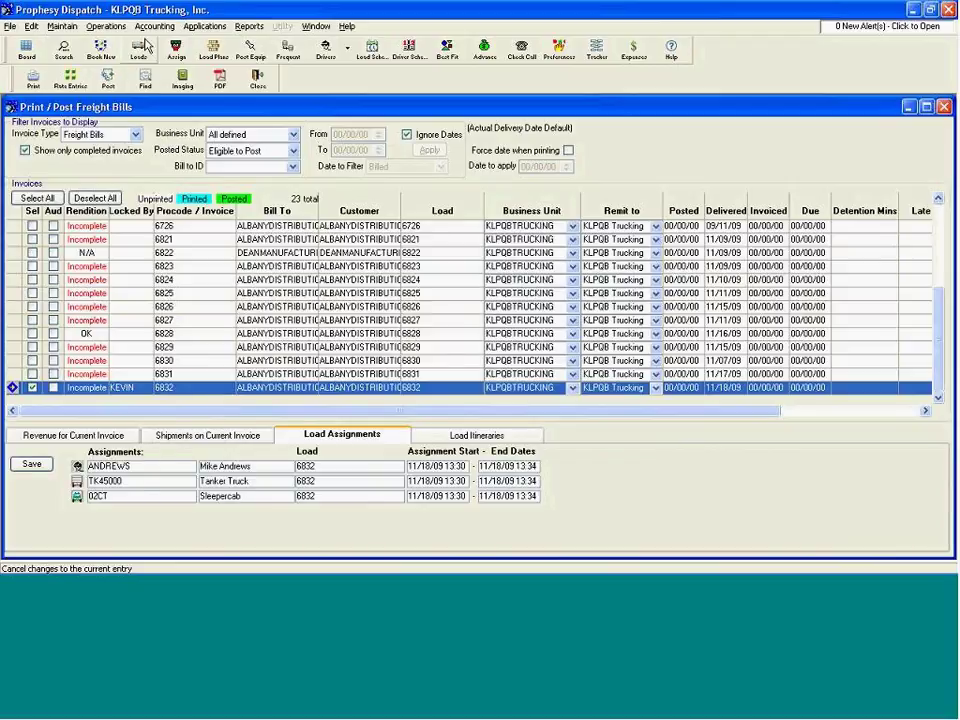
Step: Open tractor 02CT's record and check its expense transactions for the newly saved toll
{"action": "left_click", "coordinate": [66, 27]}
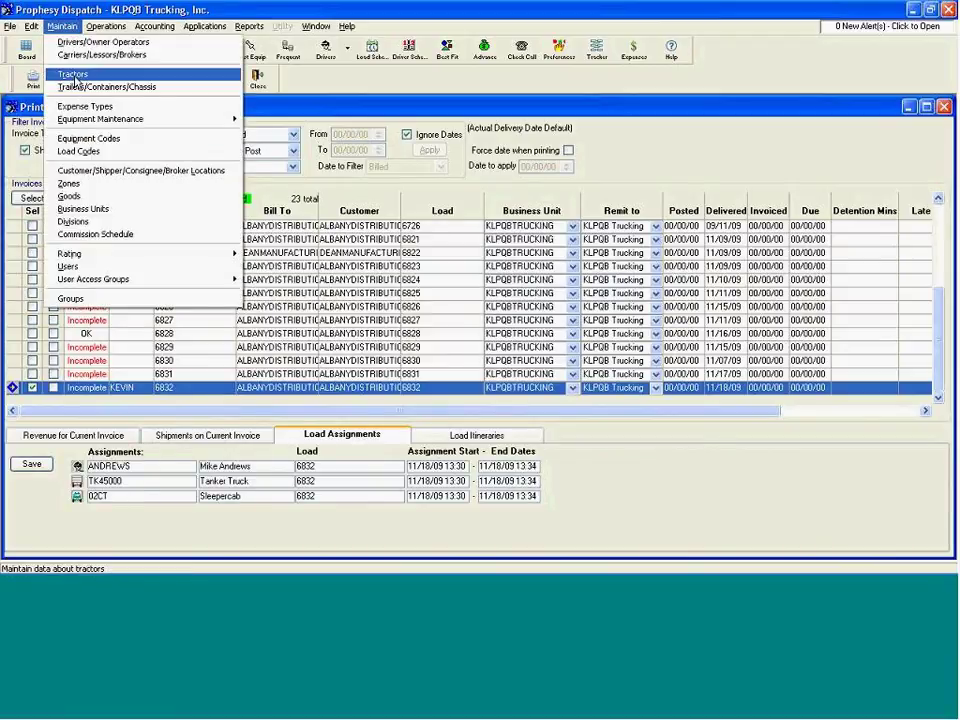
{"action": "left_click", "coordinate": [74, 77]}
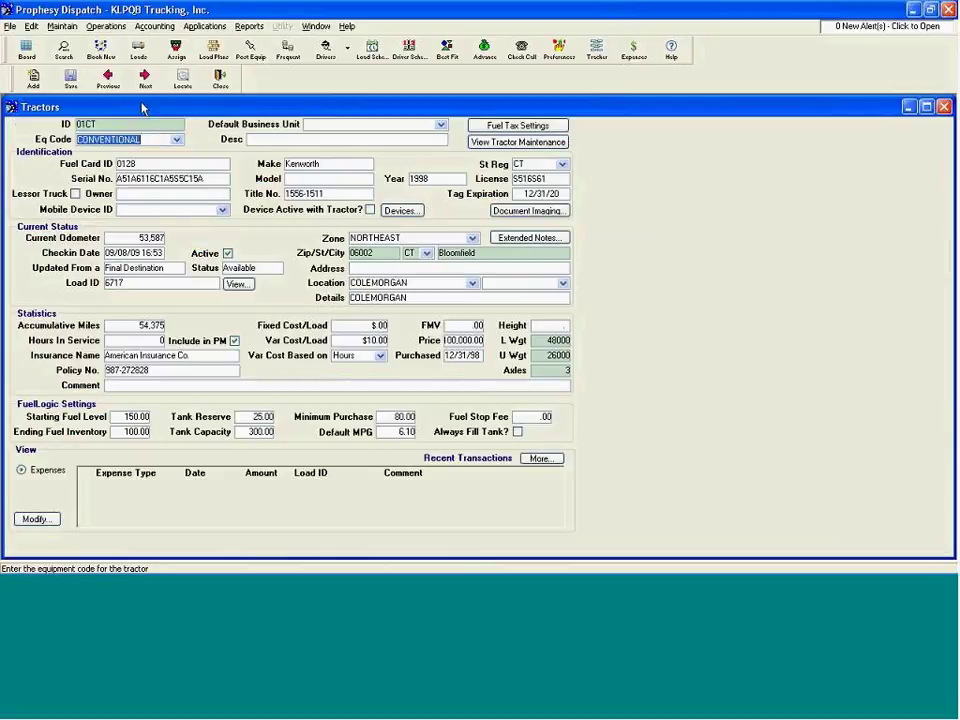
{"action": "left_click", "coordinate": [145, 80]}
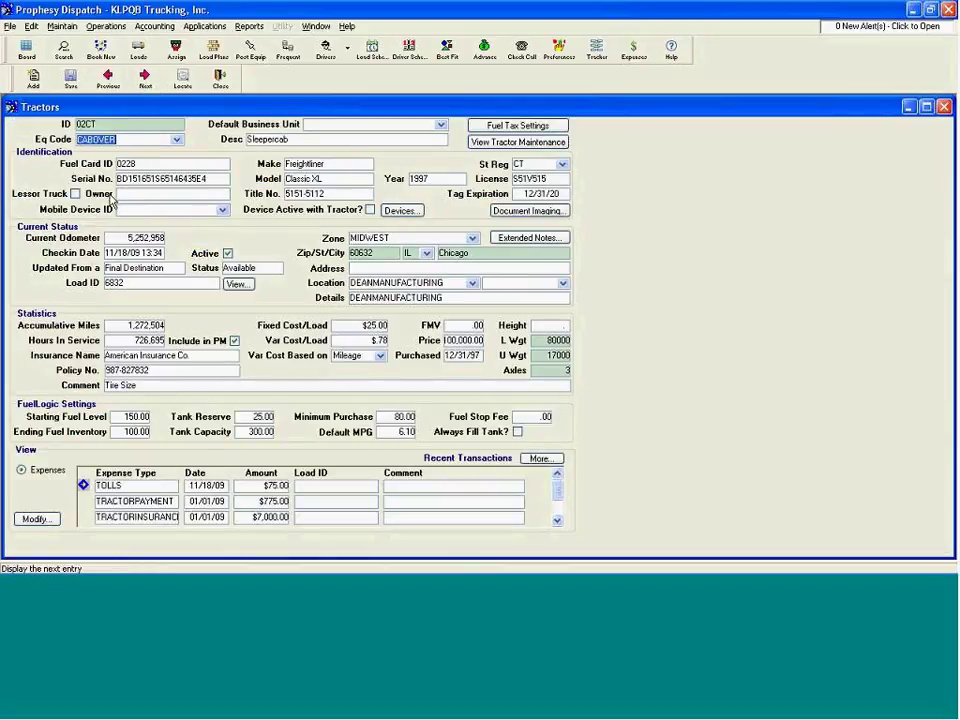
{"action": "left_click", "coordinate": [36, 518]}
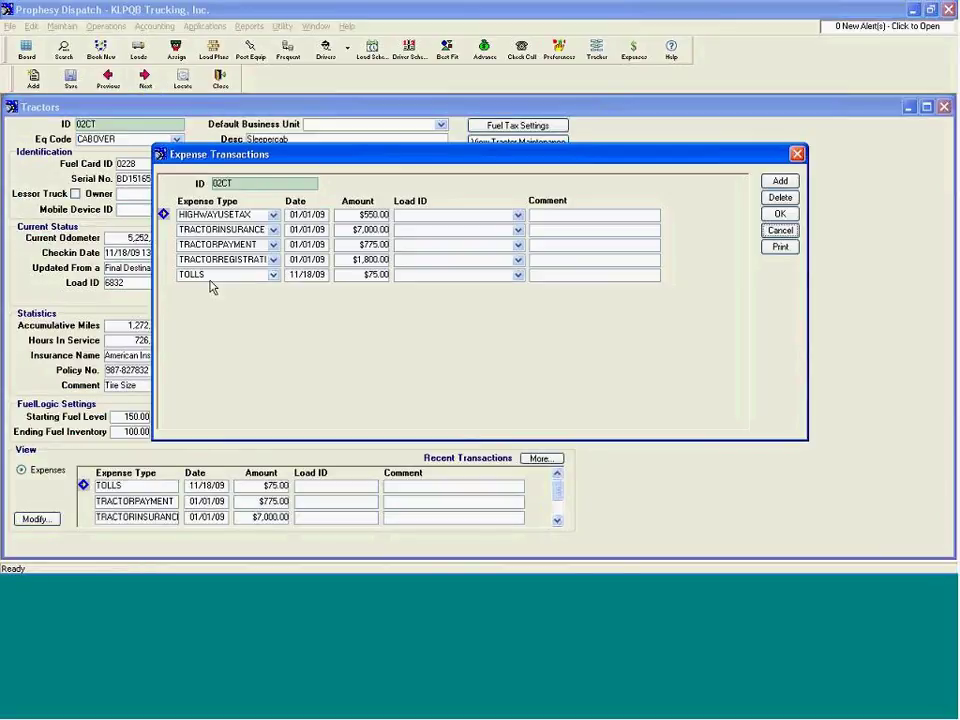
{"action": "left_click", "coordinate": [798, 153]}
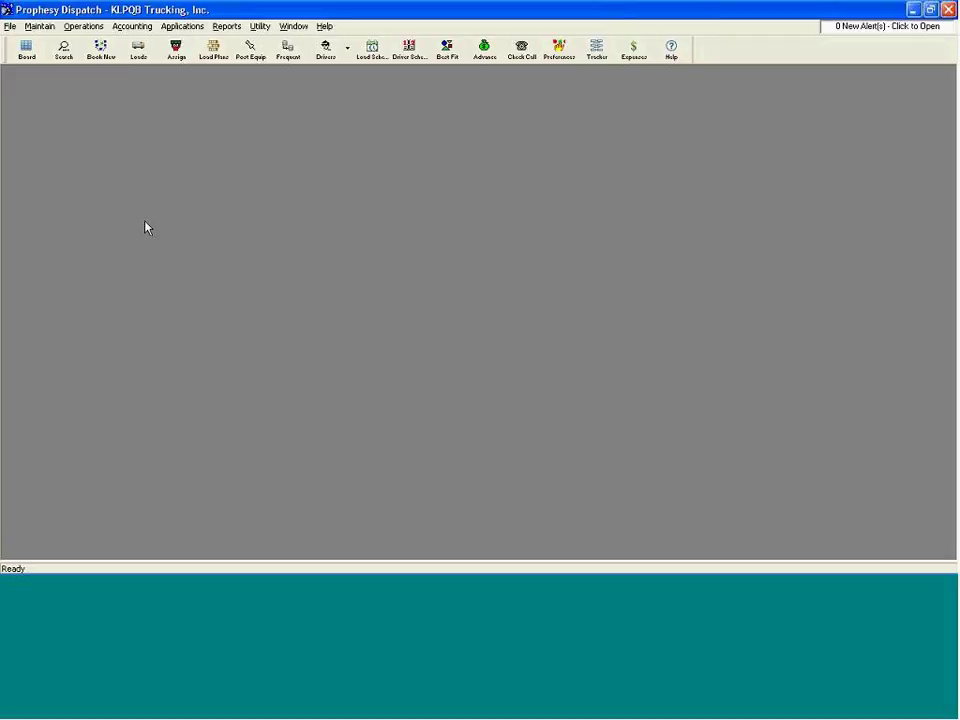
Step: Run the Expense and Revenue by Resource Summary report with an expense start date of 01/01/09, review it, and close it
{"action": "left_click", "coordinate": [230, 27]}
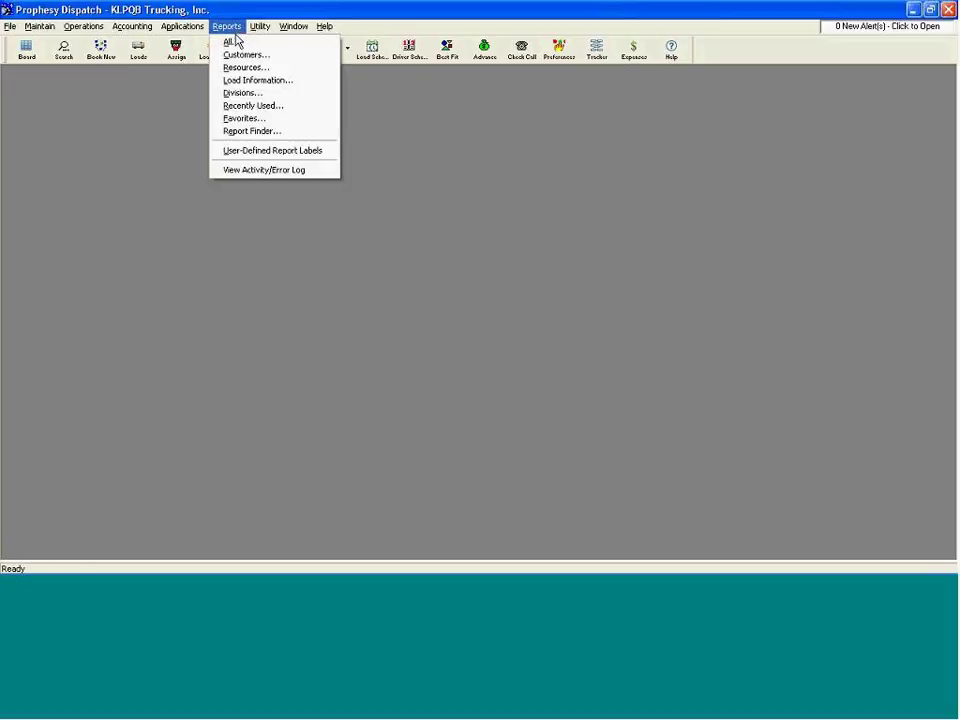
{"action": "left_click", "coordinate": [236, 45]}
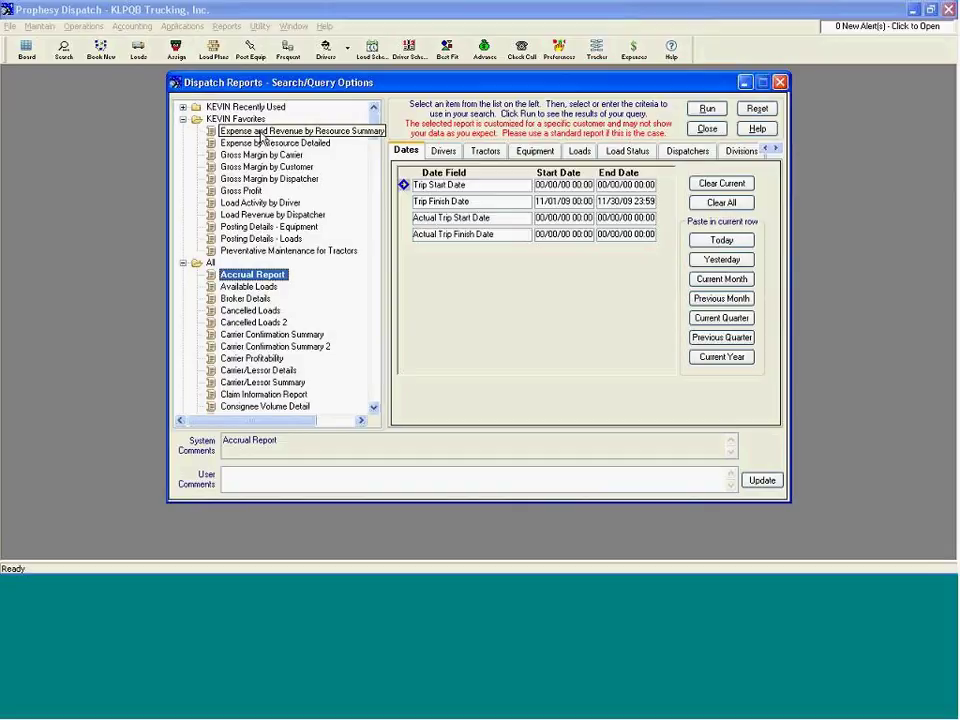
{"action": "left_click", "coordinate": [260, 133]}
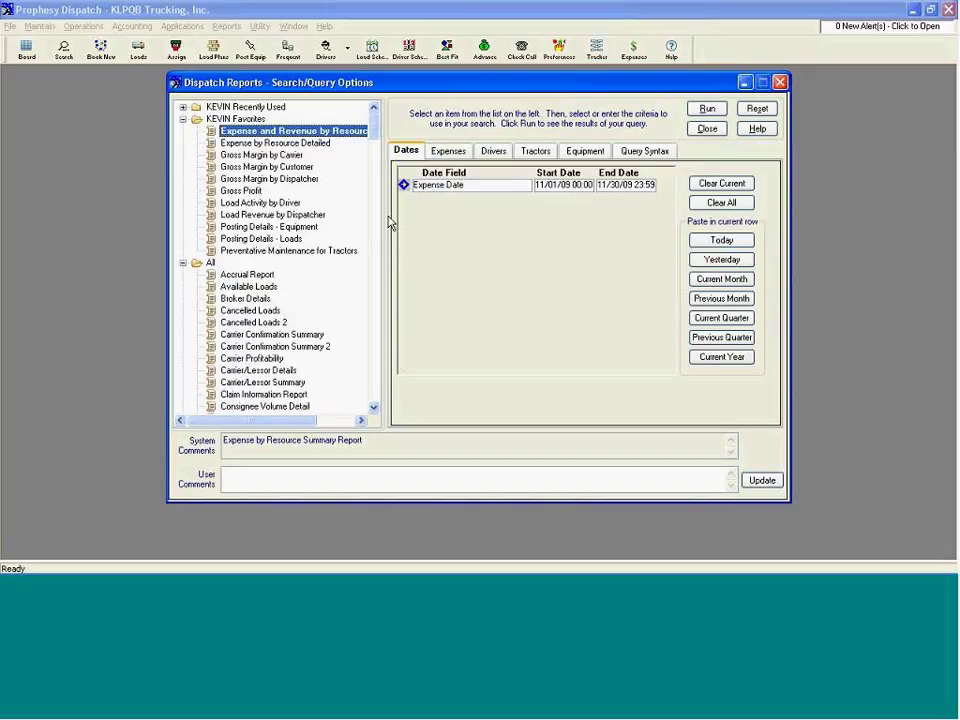
{"action": "left_click", "coordinate": [545, 186]}
{"action": "type", "text": "01"}
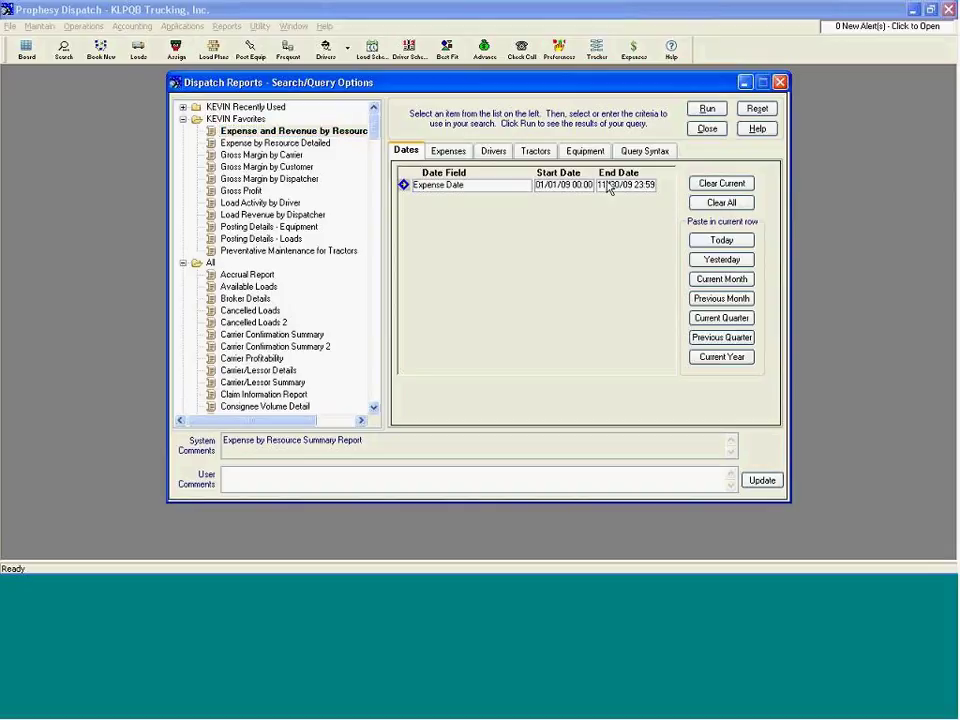
{"action": "left_click", "coordinate": [706, 109]}
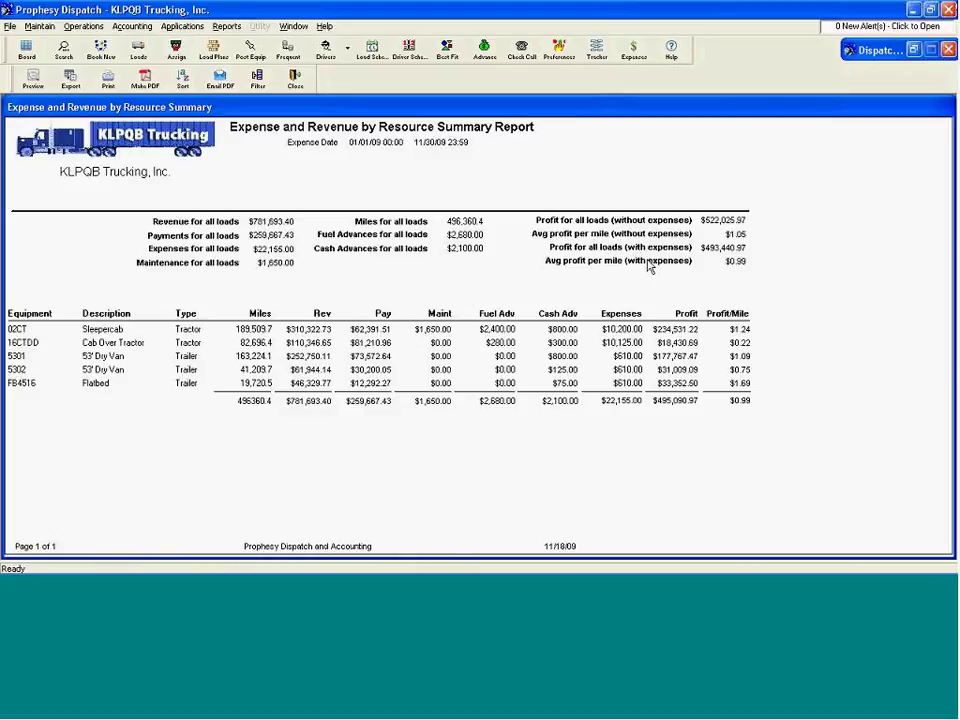
{"action": "left_click", "coordinate": [296, 80]}
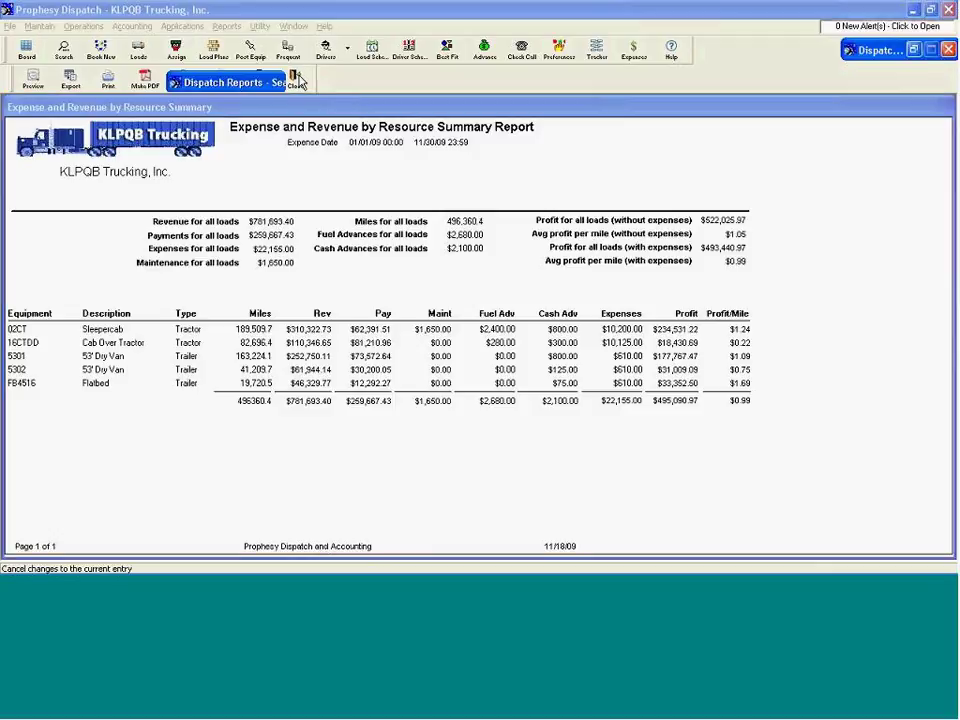
Step: Run the Expense by Resource Detailed report with an expense start date of 01/01/09 and make a PDF of it
{"action": "left_click", "coordinate": [296, 146]}
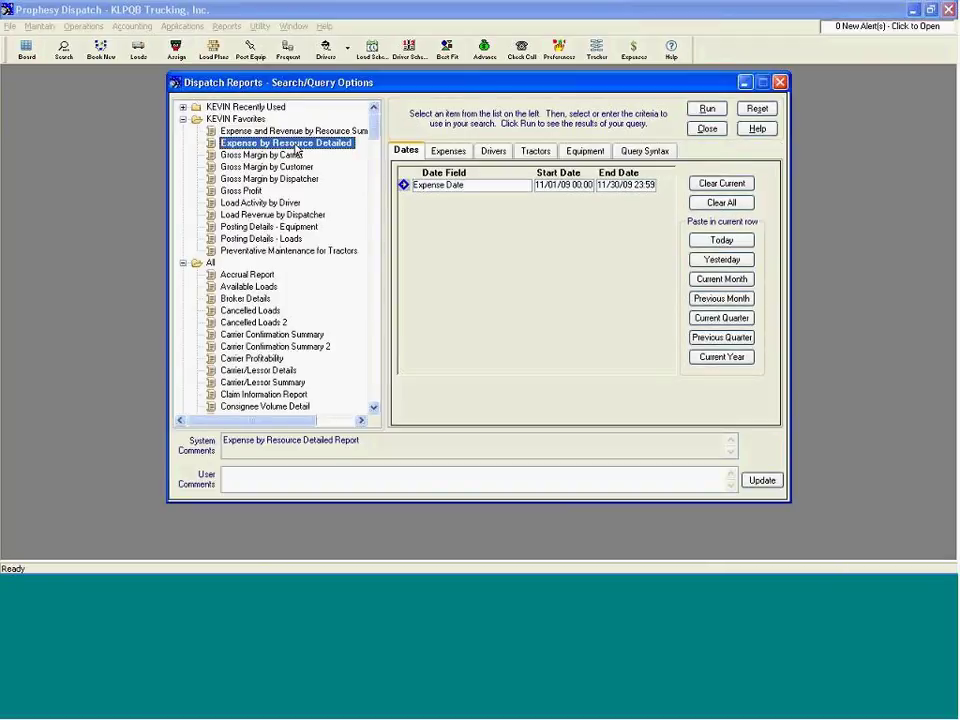
{"action": "left_click", "coordinate": [578, 188]}
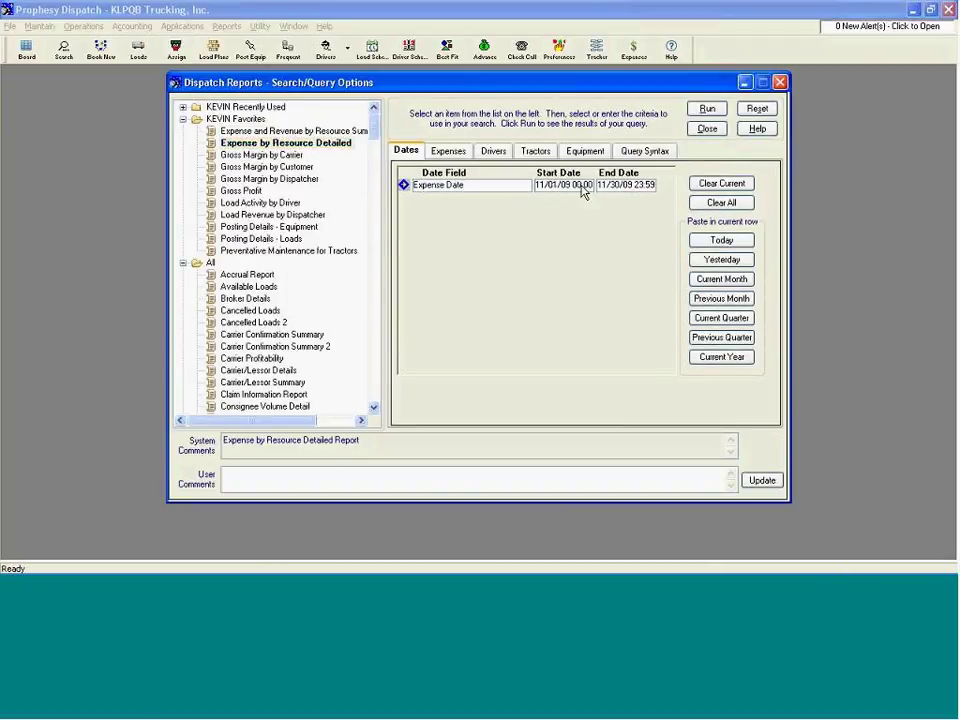
{"action": "type", "text": "01"}
{"action": "left_click", "coordinate": [705, 109]}
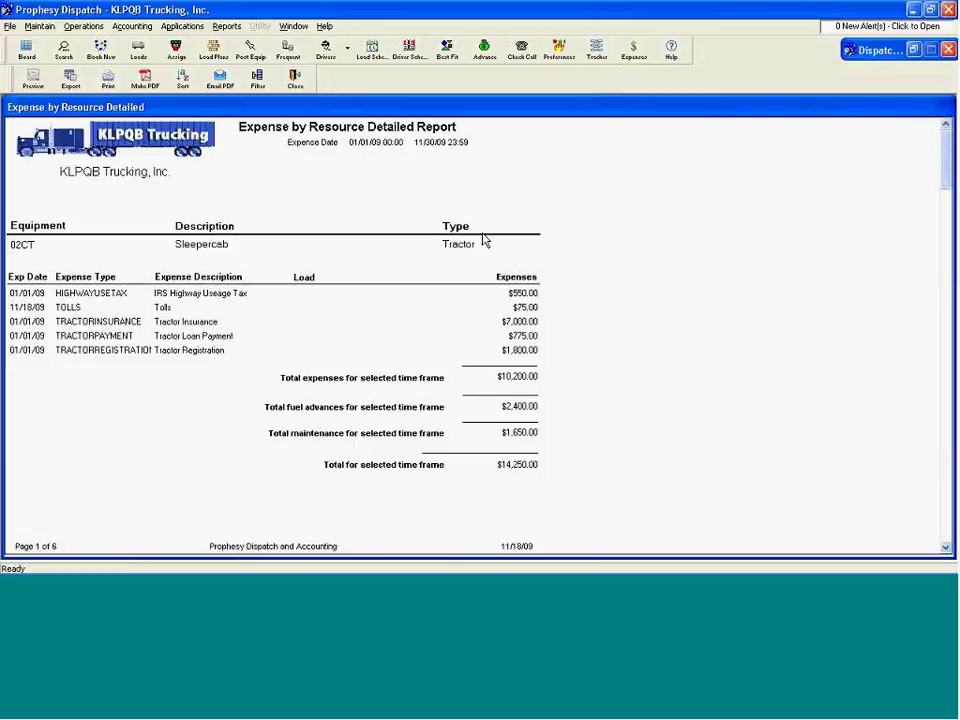
{"action": "left_click", "coordinate": [145, 80]}
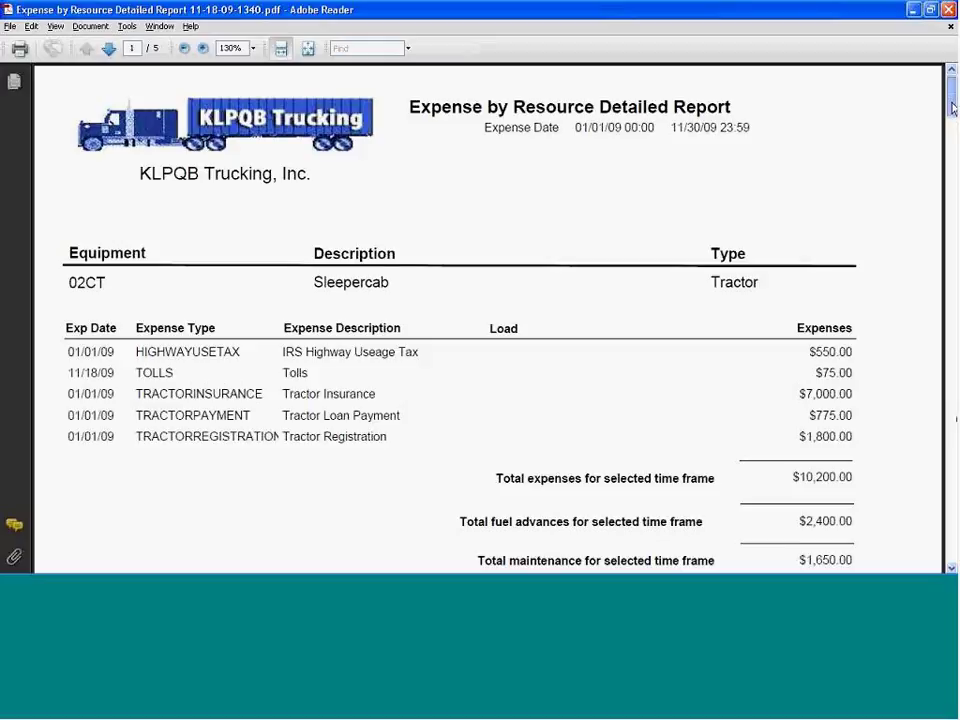
Step: Read through the PDF's expense pages for each piece of equipment, review tractor 02CT's expenses and totals, and close the PDF
{"action": "left_click_drag", "start_coordinate": [953, 108], "coordinate": [950, 530]}
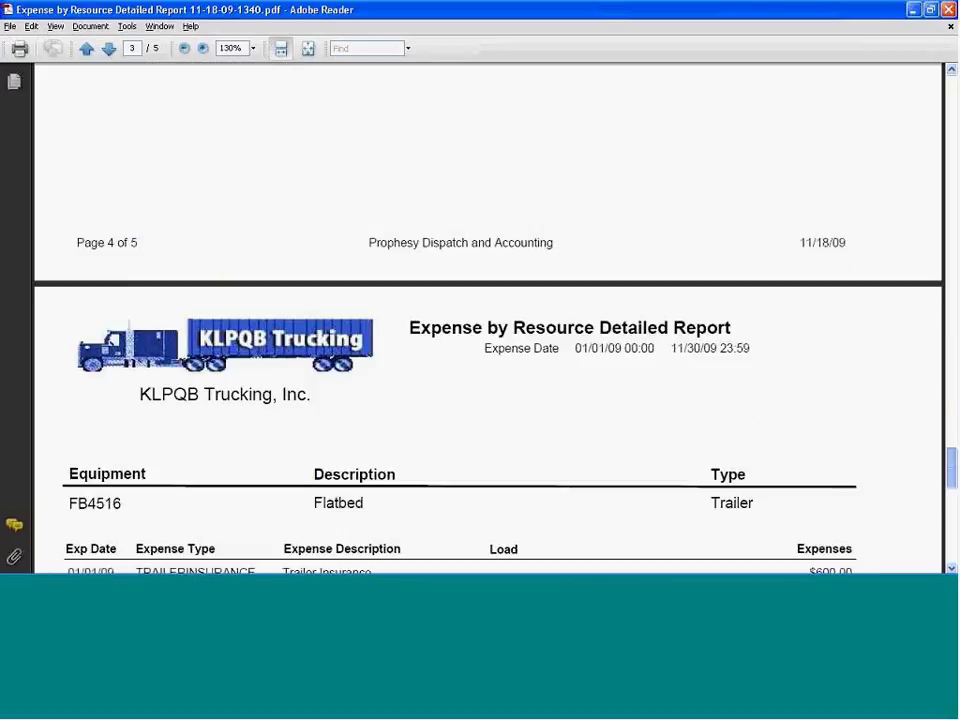
{"action": "scroll", "coordinate": [936, 508], "scroll_direction": "down", "scroll_amount": 5}
{"action": "left_click", "coordinate": [953, 112]}
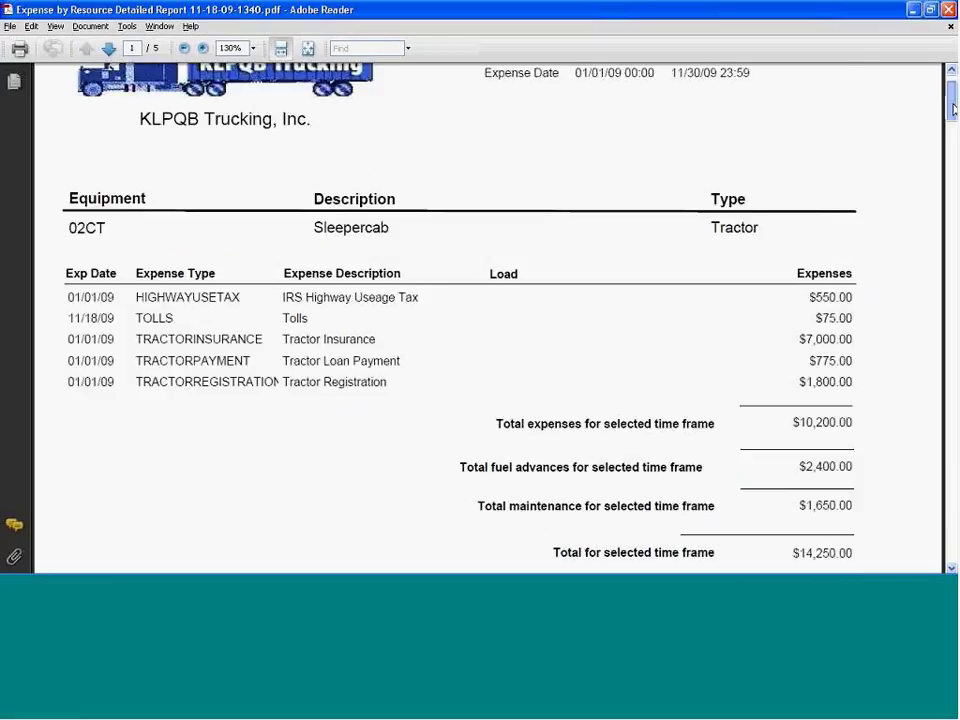
{"action": "scroll", "coordinate": [227, 360], "scroll_direction": "up", "scroll_amount": 2}
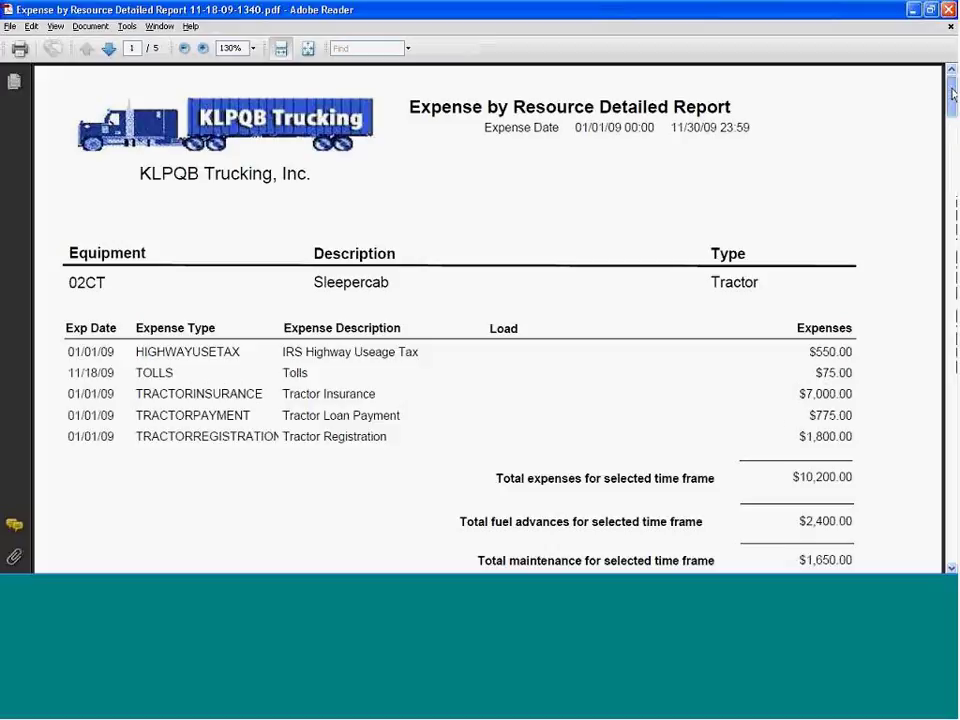
{"action": "left_click_drag", "start_coordinate": [952, 93], "coordinate": [952, 104]}
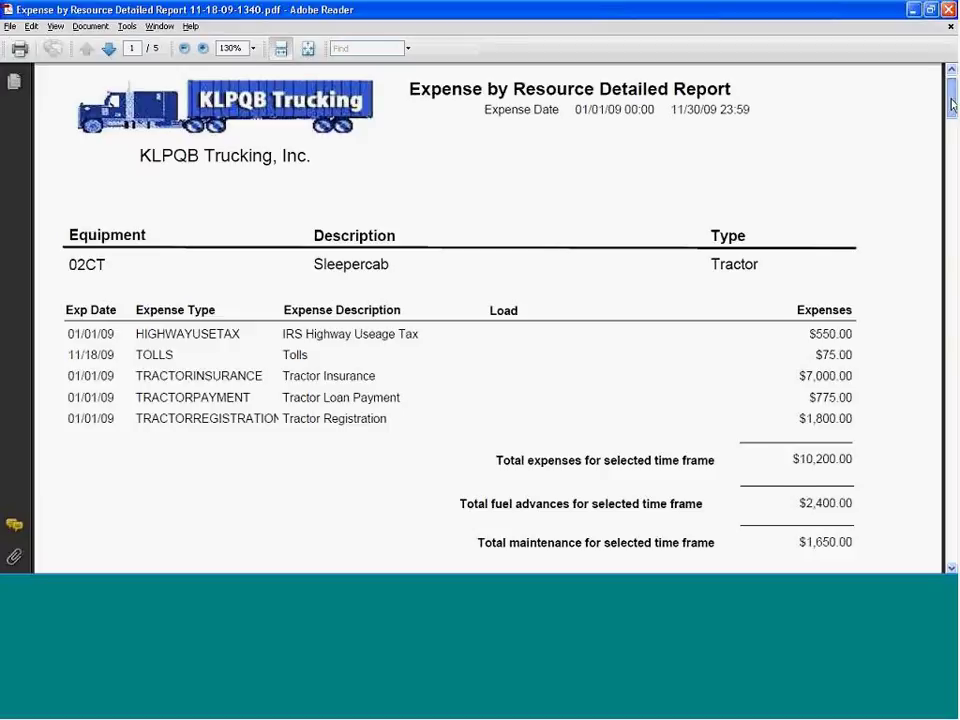
{"action": "scroll", "coordinate": [952, 104], "scroll_direction": "down", "scroll_amount": 3}
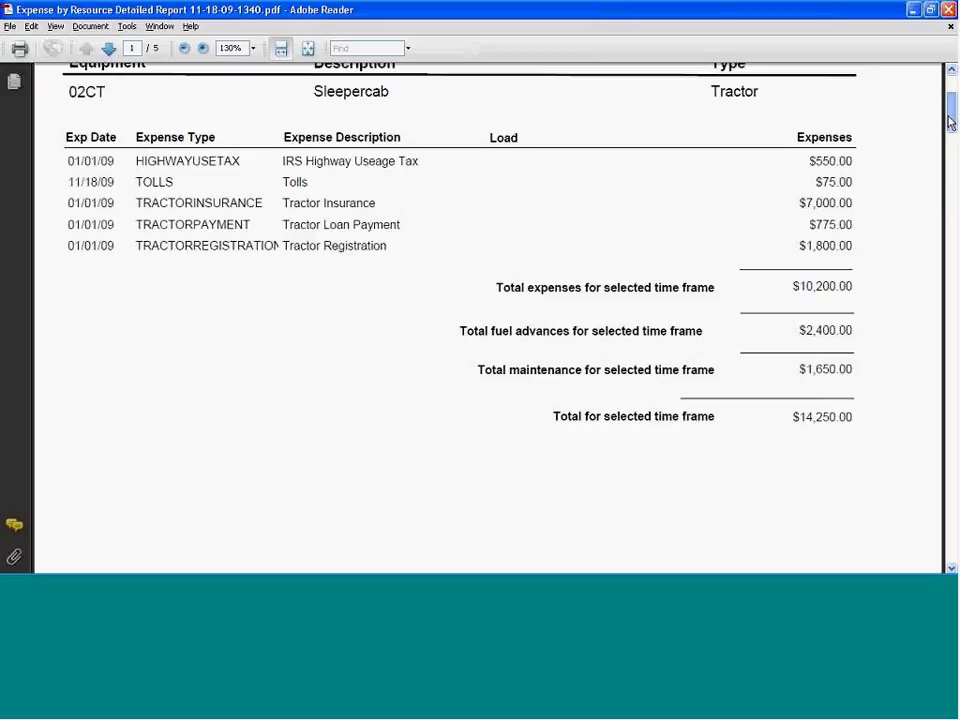
{"action": "left_click_drag", "start_coordinate": [950, 120], "coordinate": [950, 95]}
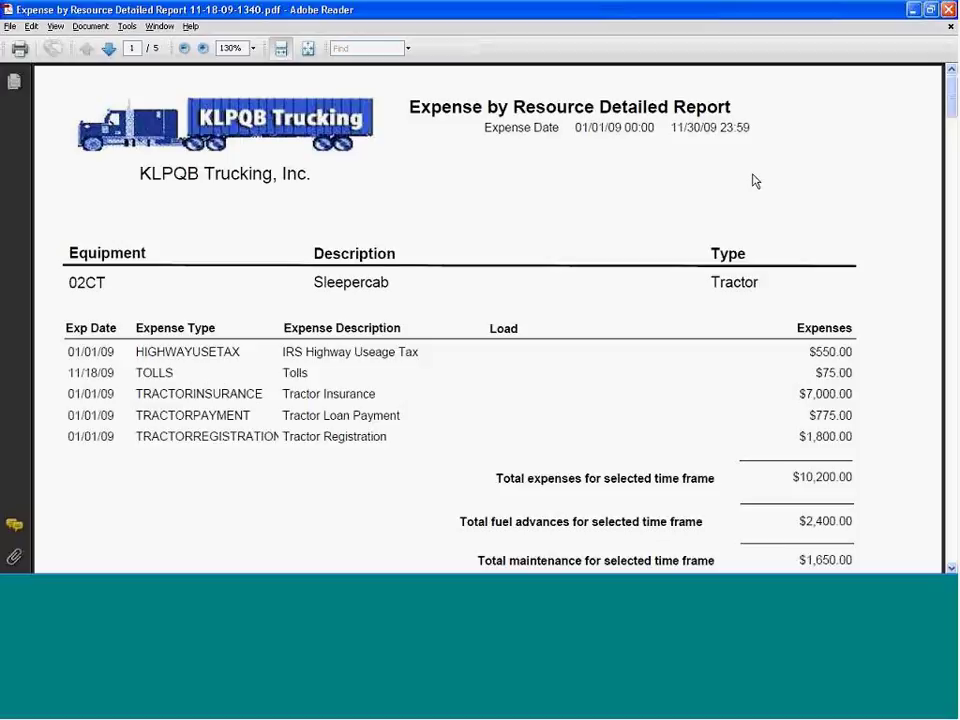
{"action": "left_click", "coordinate": [948, 9]}
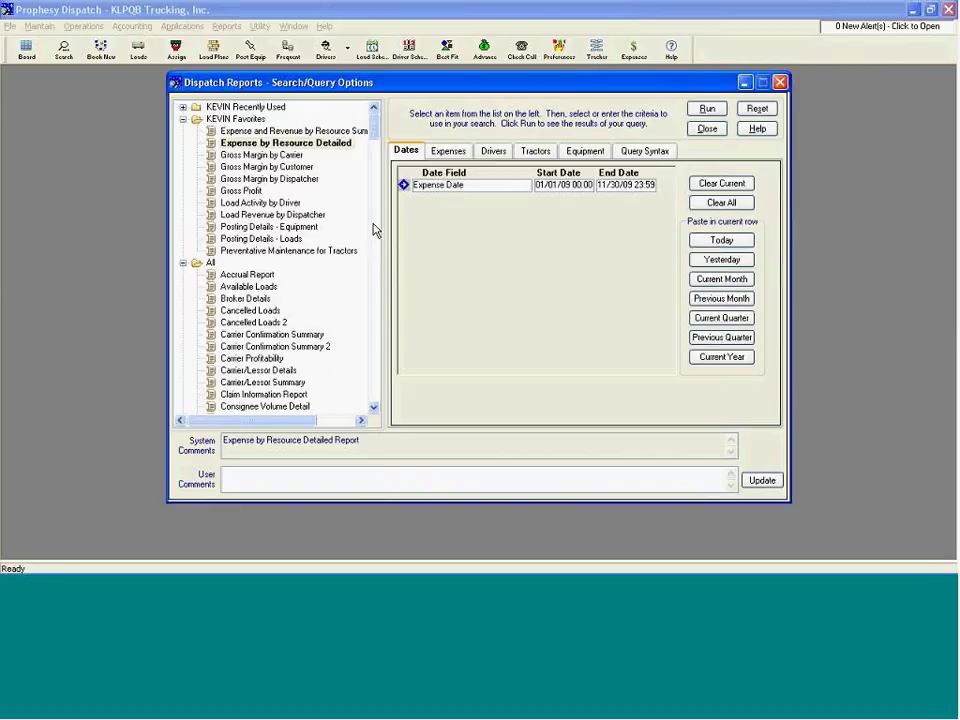
Step: Run the Load Revenue/Payment Line Haul Analysis by Customer report, review it, and close it together with the report options
{"action": "left_click_drag", "start_coordinate": [371, 132], "coordinate": [373, 306]}
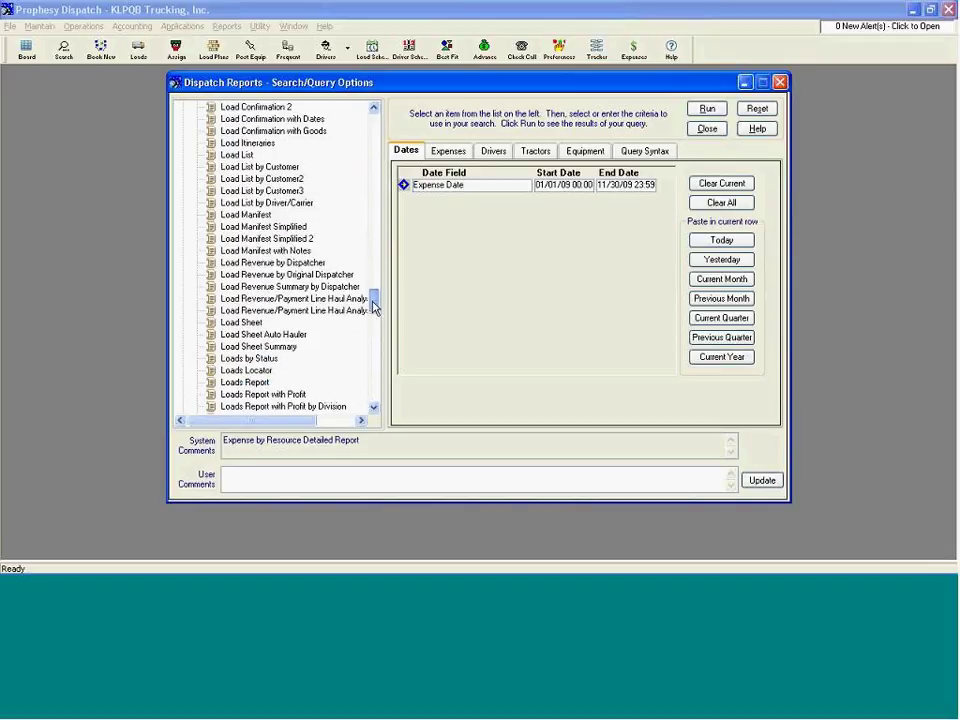
{"action": "left_click", "coordinate": [333, 298]}
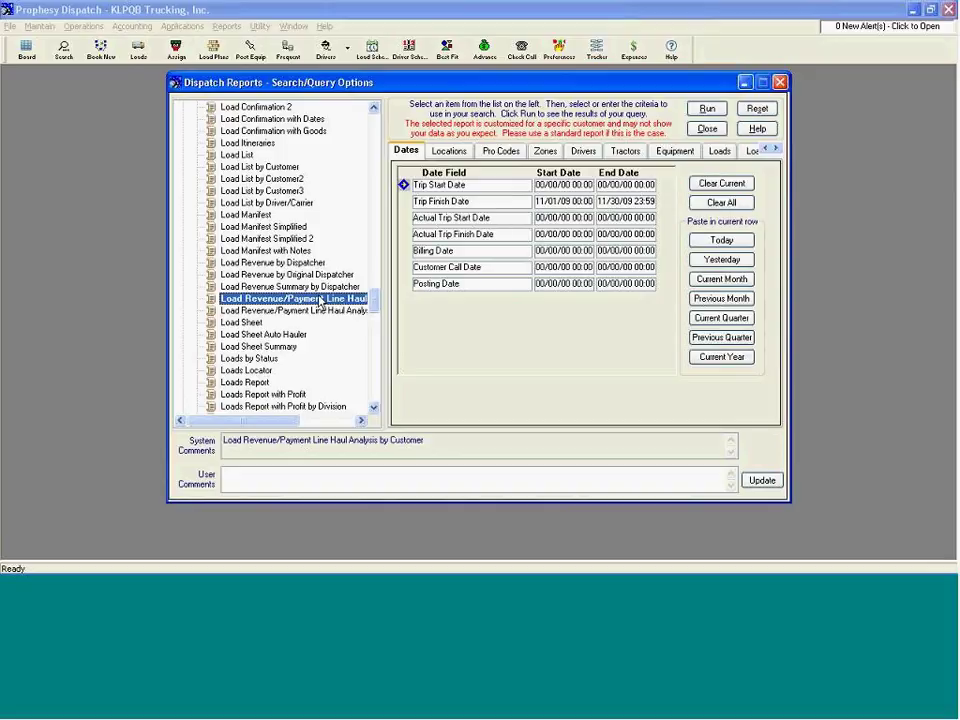
{"action": "mouse_move", "coordinate": [277, 420]}
{"action": "left_mouse_down"}
{"action": "mouse_move", "coordinate": [333, 421]}
{"action": "mouse_move", "coordinate": [278, 421]}
{"action": "left_mouse_up"}
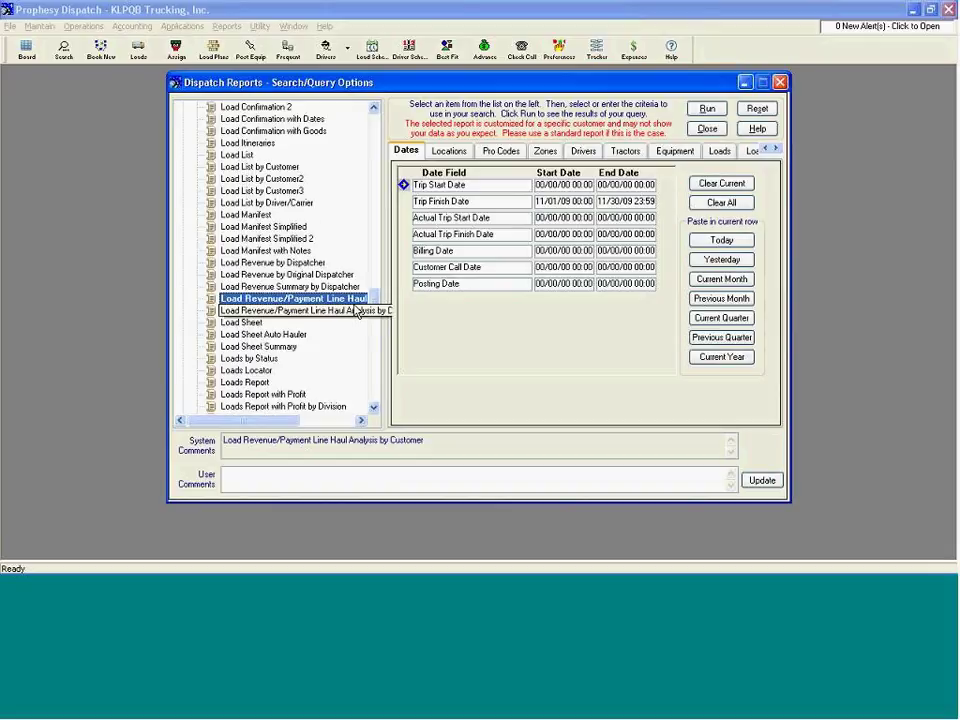
{"action": "left_click", "coordinate": [707, 108]}
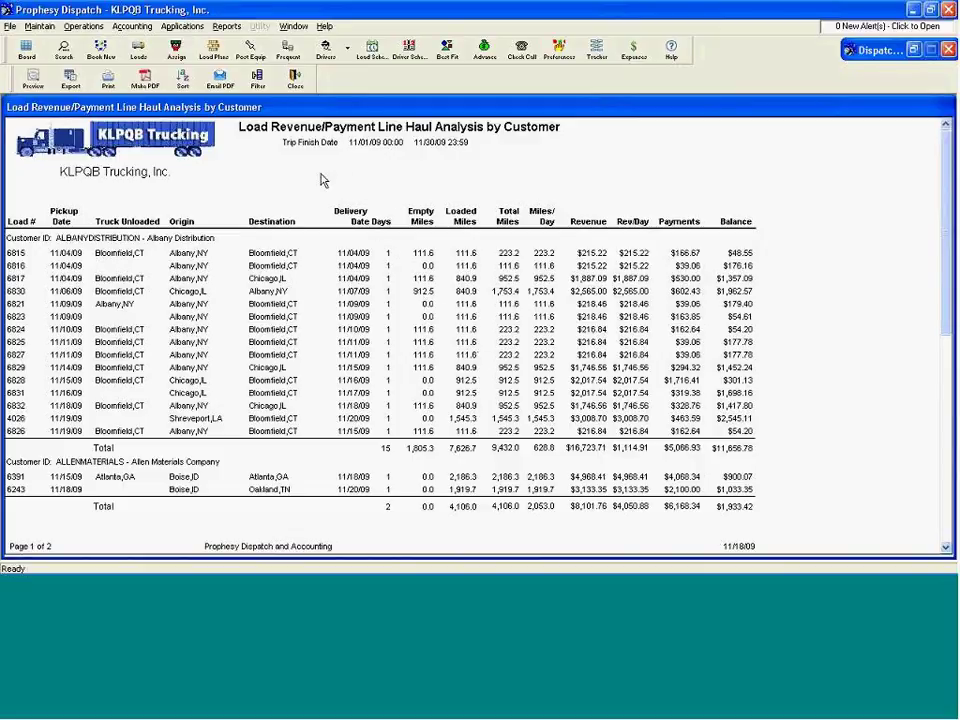
{"action": "left_click", "coordinate": [296, 84]}
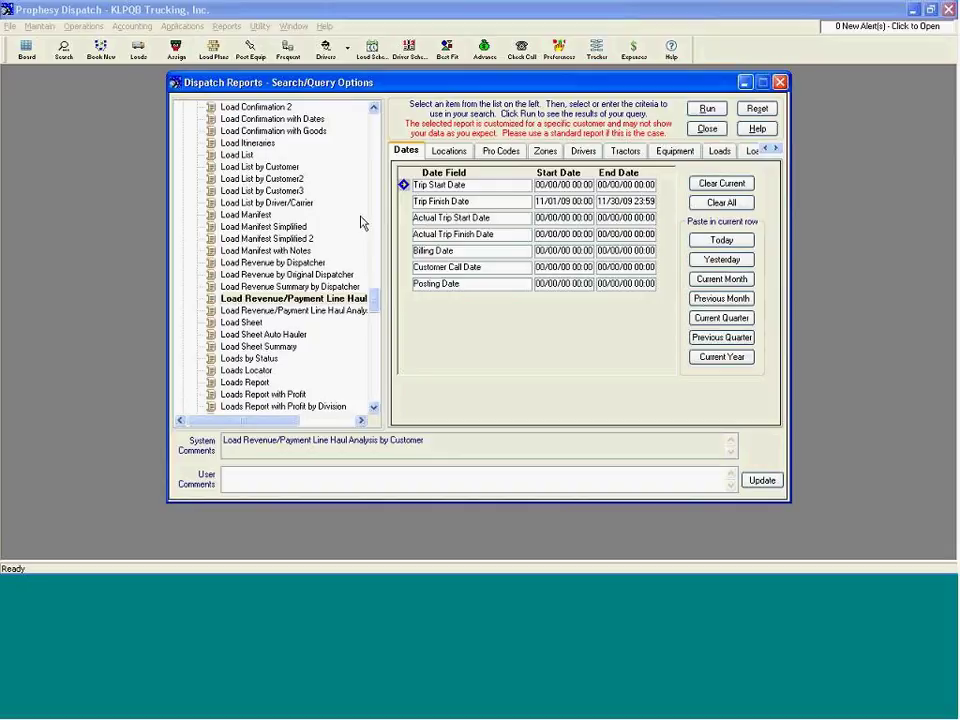
{"action": "left_click", "coordinate": [781, 83]}
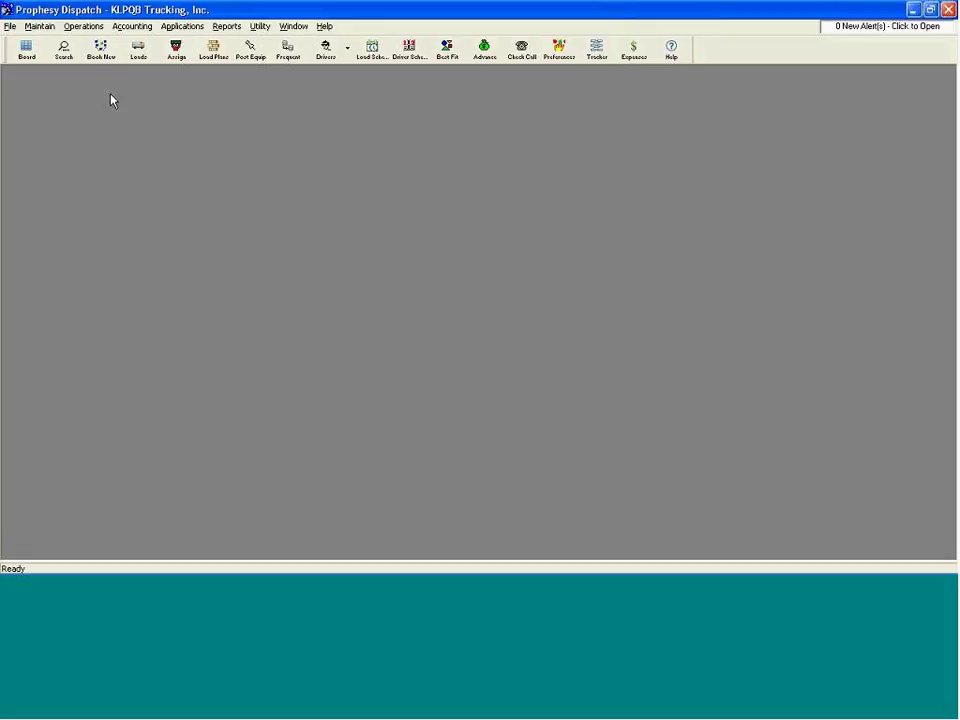
Step: Look up the FUELSURCHARGE revenue type, review its method and pay settings, and close the record
{"action": "left_click", "coordinate": [40, 26]}
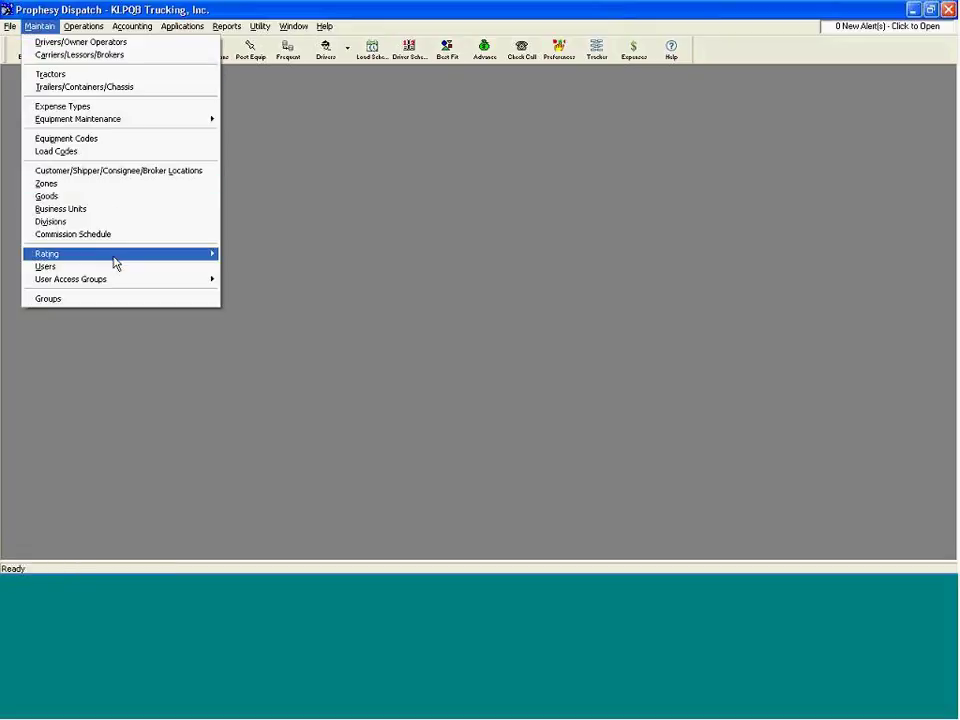
{"action": "mouse_move", "coordinate": [139, 258]}
{"action": "left_click", "coordinate": [253, 266]}
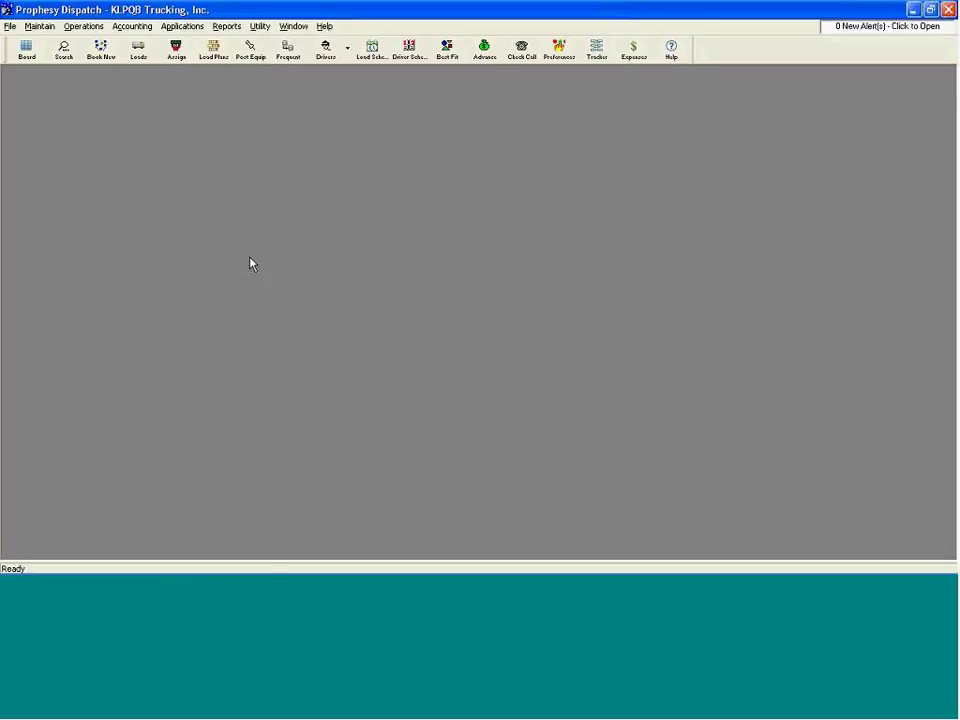
{"action": "left_click", "coordinate": [183, 80]}
{"action": "type", "text": "fu"}
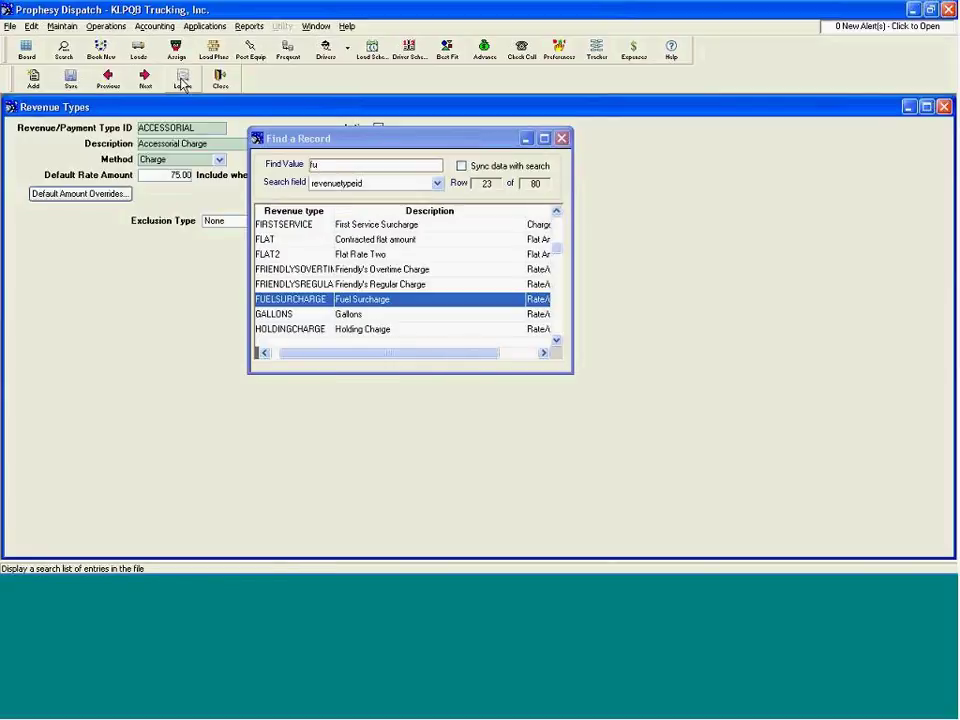
{"action": "double_click", "coordinate": [375, 300]}
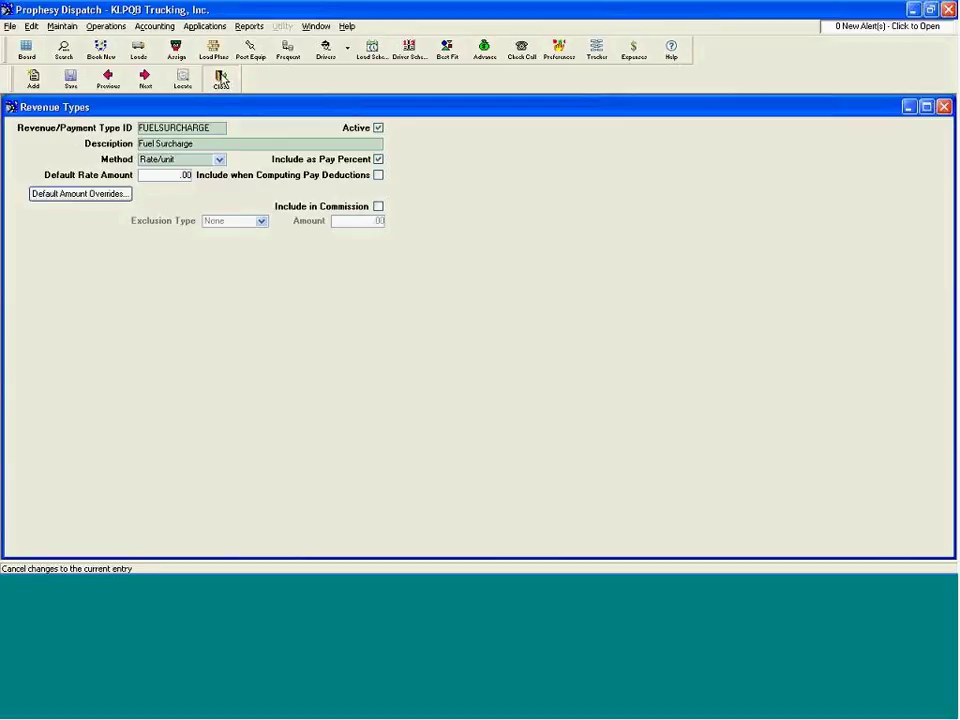
{"action": "left_click", "coordinate": [221, 79]}
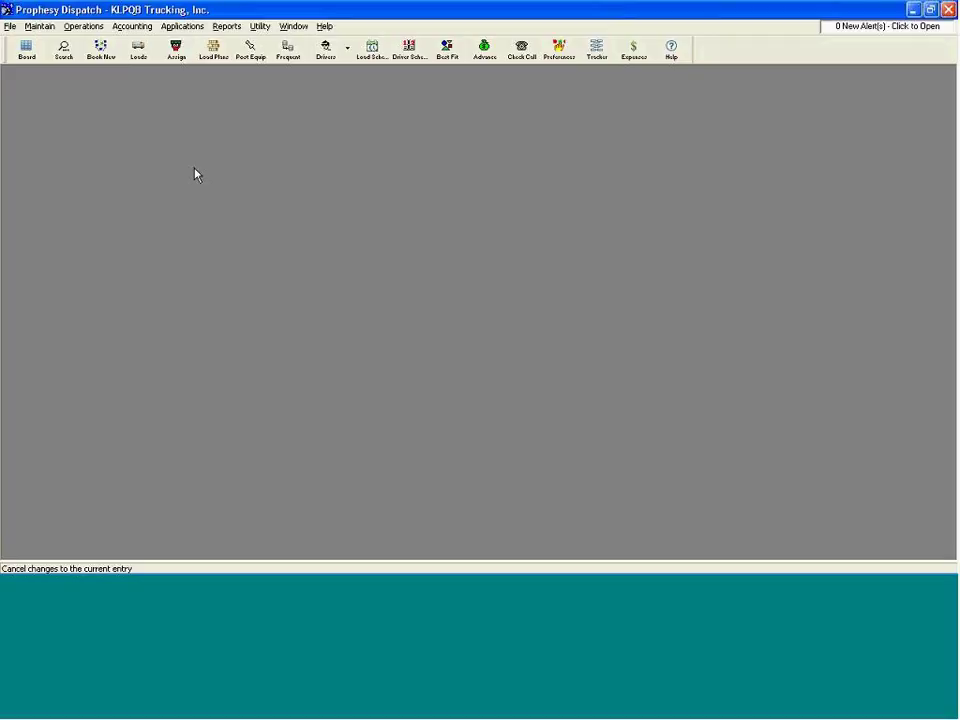
Step: Create and save a new group named CompanyDrivers with Payroll Drivers as its member type
{"action": "left_click", "coordinate": [45, 30]}
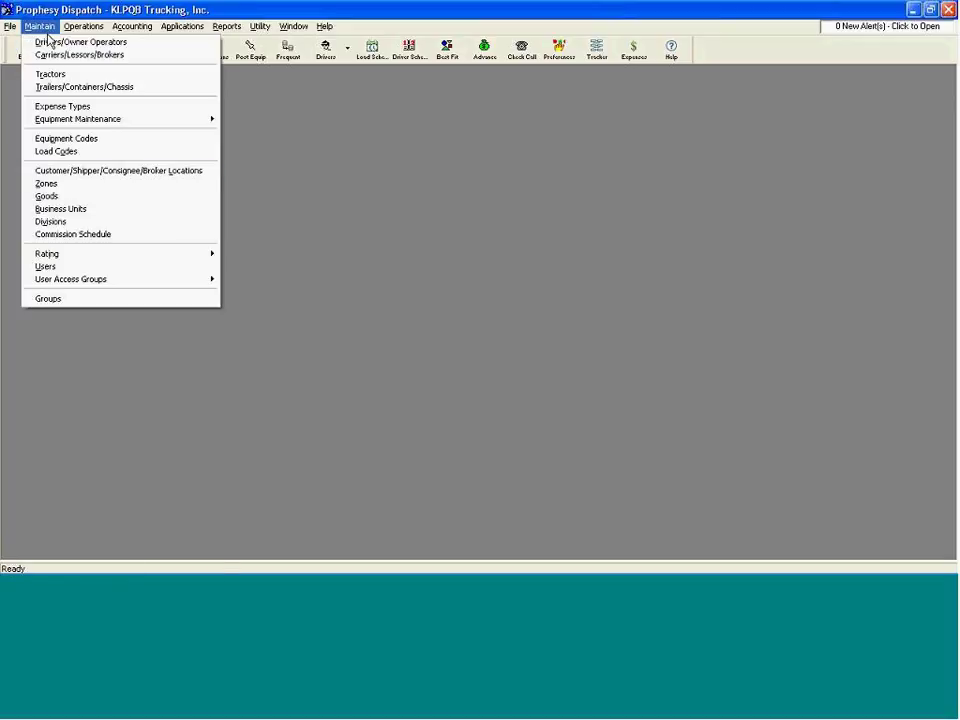
{"action": "left_click", "coordinate": [103, 297]}
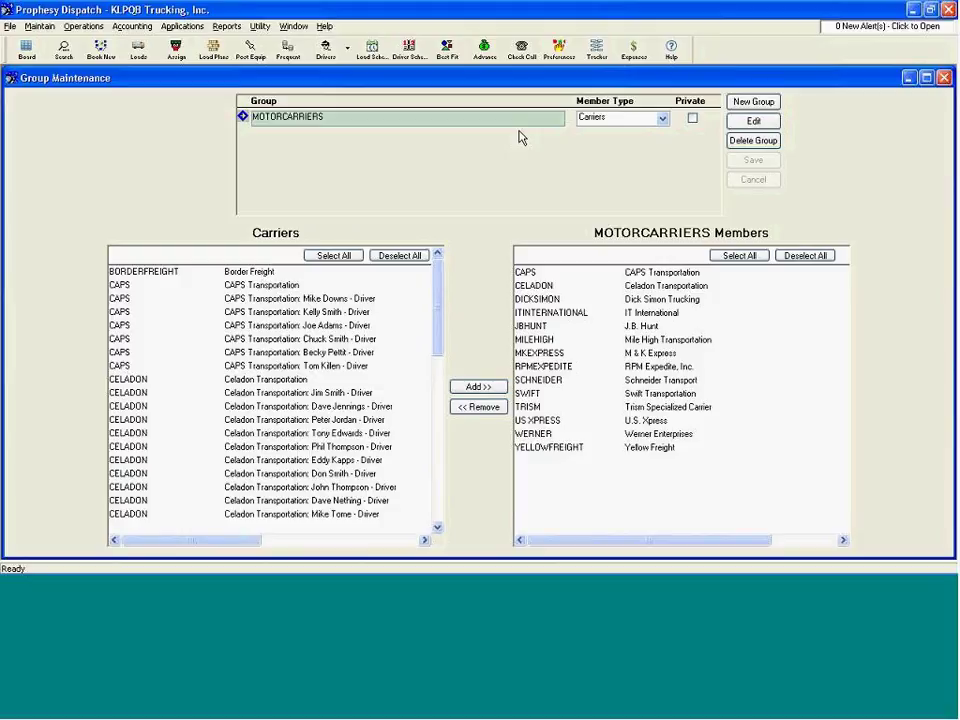
{"action": "left_click", "coordinate": [741, 104]}
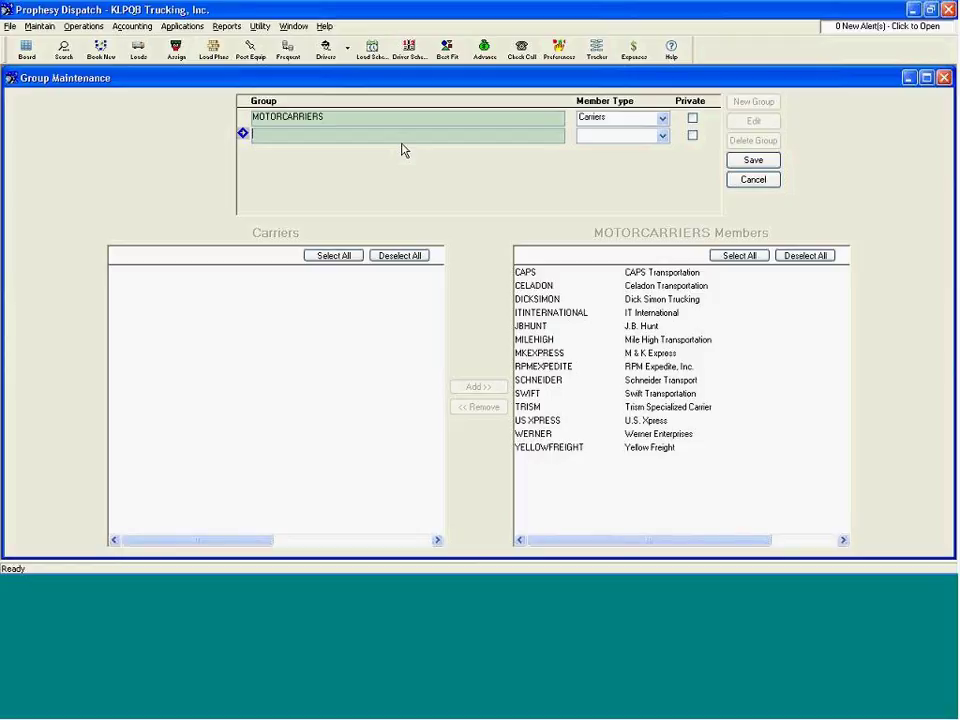
{"action": "type", "text": "CompanyDrivers"}
{"action": "key", "text": "Tab"}
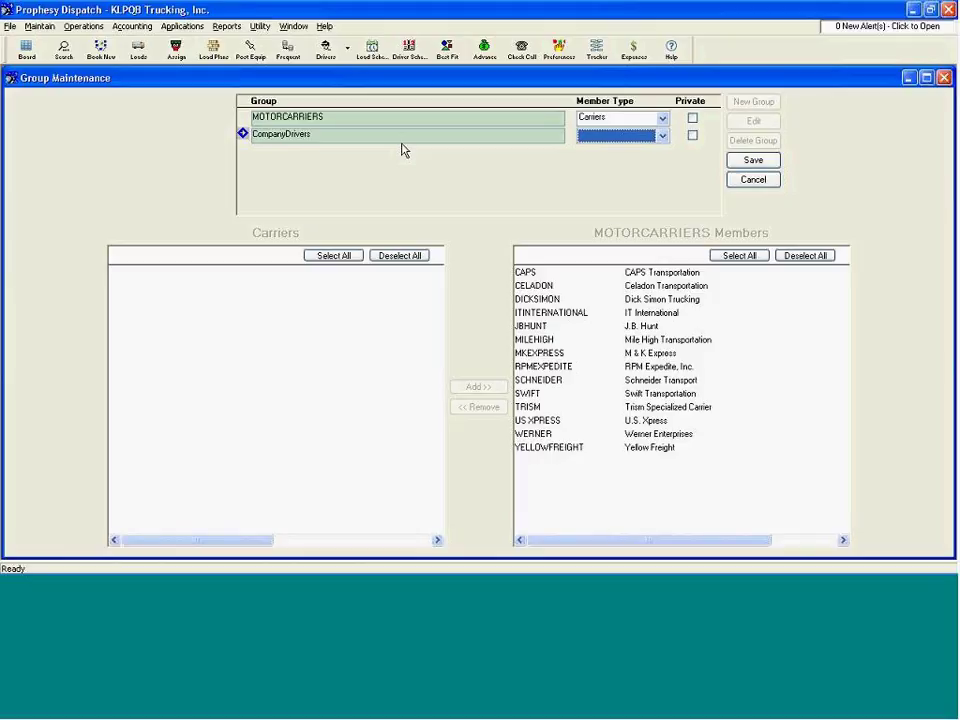
{"action": "left_click", "coordinate": [662, 135]}
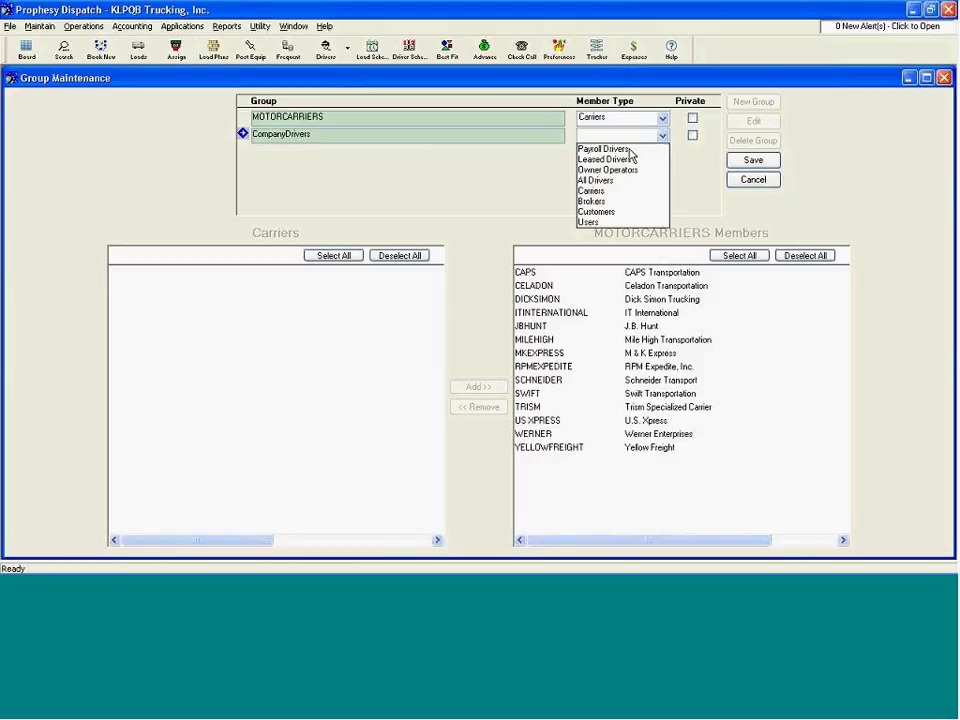
{"action": "left_click", "coordinate": [629, 151]}
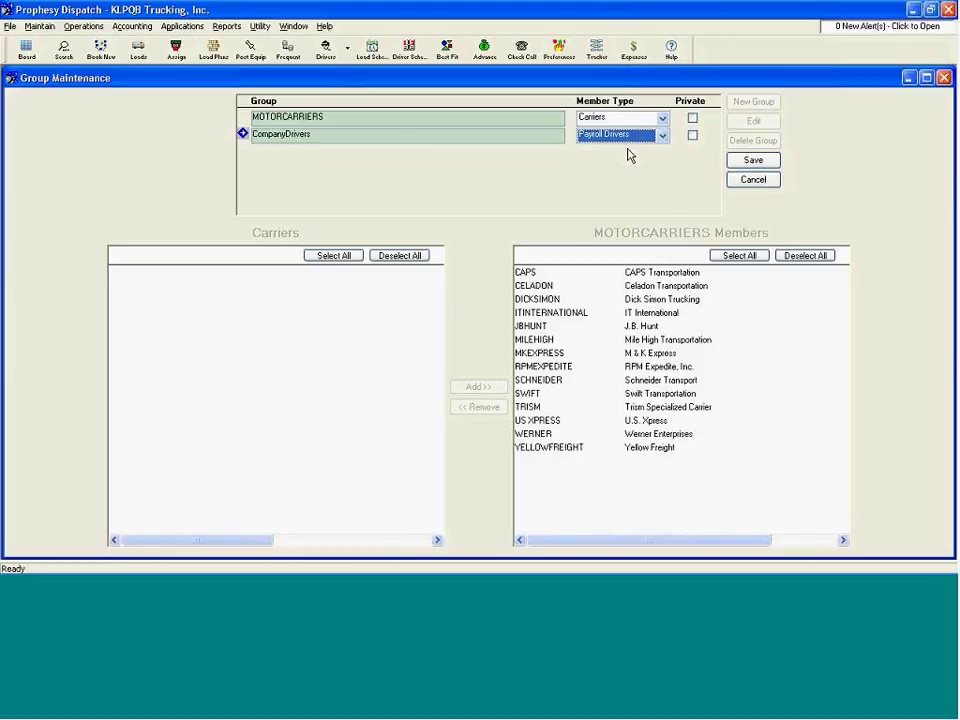
{"action": "left_click", "coordinate": [752, 160]}
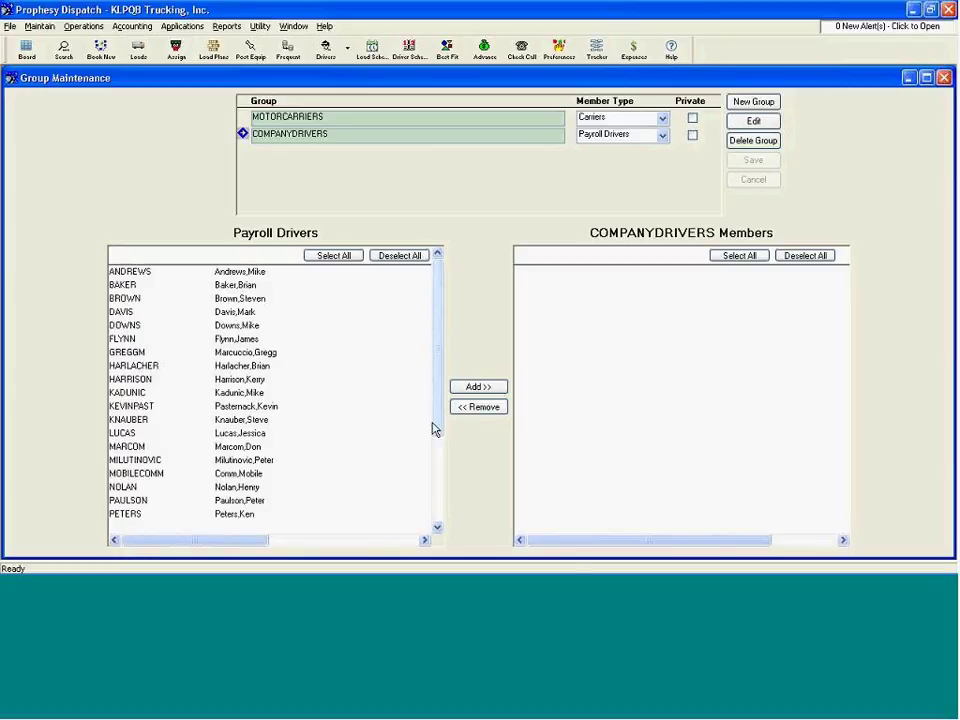
Step: Add all payroll drivers to the COMPANYDRIVERS group, then reopen Group Maintenance to check the membership and close it
{"action": "left_click_drag", "start_coordinate": [433, 424], "coordinate": [433, 508]}
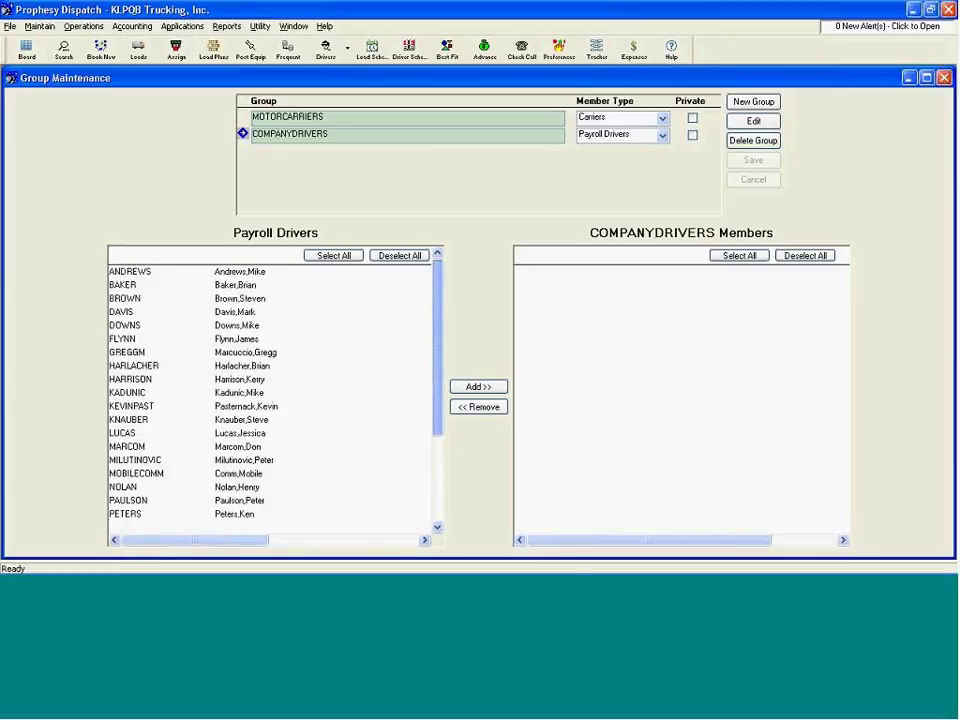
{"action": "left_click", "coordinate": [330, 258]}
{"action": "left_click", "coordinate": [467, 388]}
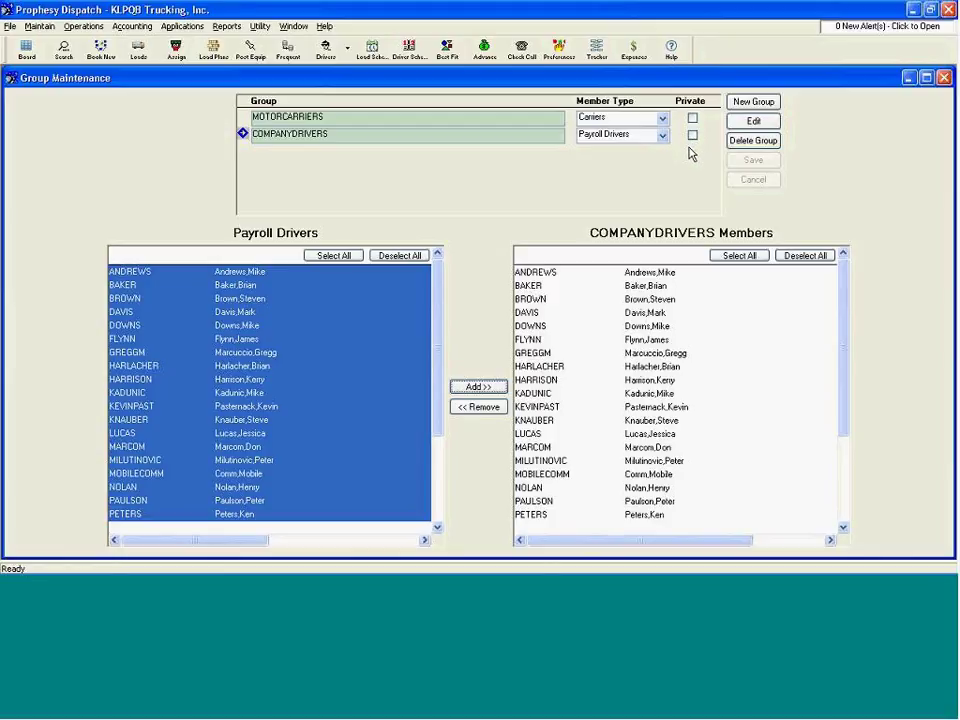
{"action": "left_click", "coordinate": [942, 78]}
{"action": "left_click", "coordinate": [40, 26]}
{"action": "left_click", "coordinate": [108, 298]}
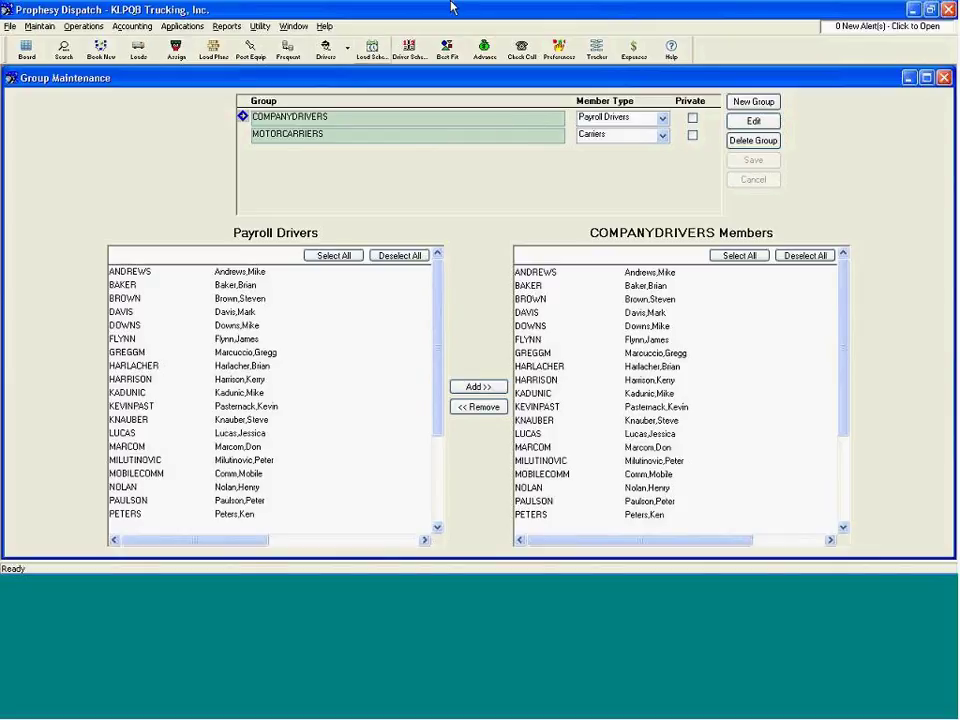
{"action": "left_click", "coordinate": [944, 78]}
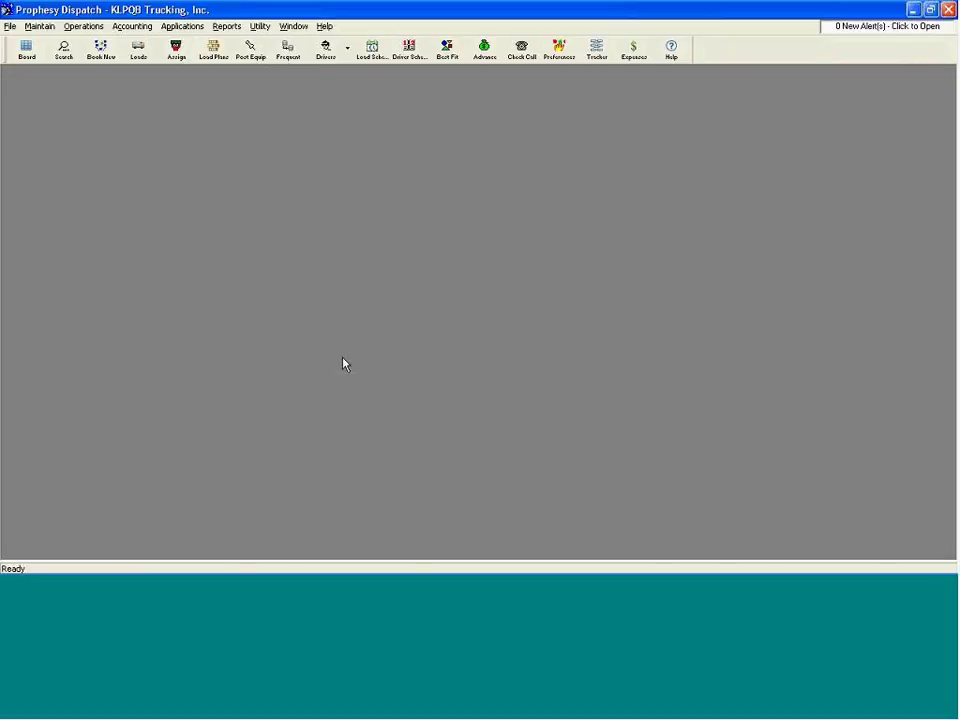
Step: Start a new email from the dispatch utilities and address it to the COMPANYDRIVERS group
{"action": "left_click", "coordinate": [259, 26]}
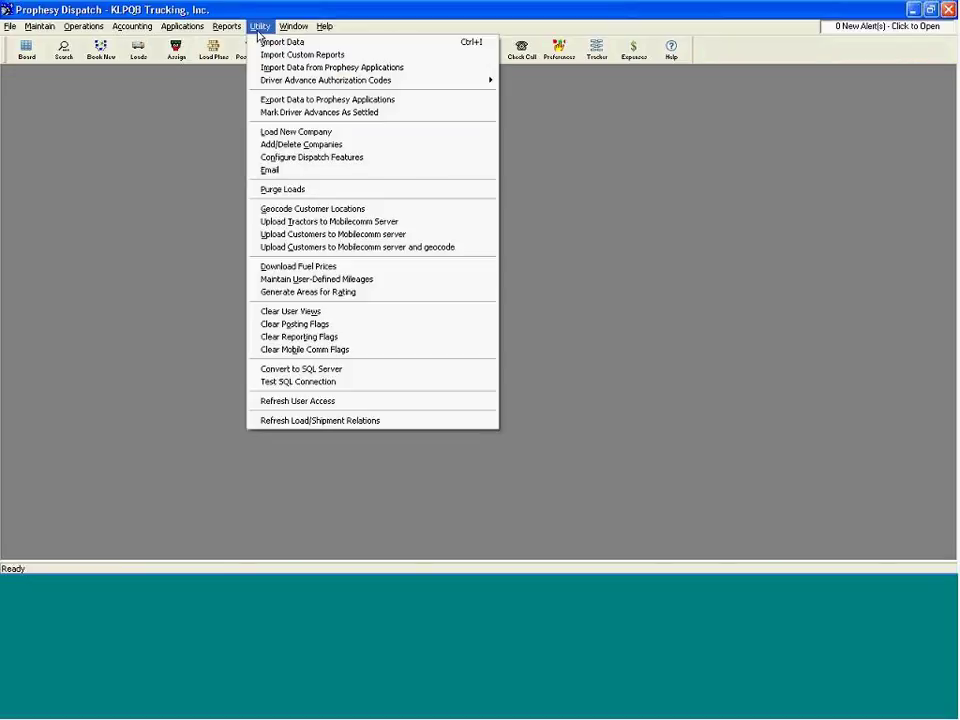
{"action": "left_click", "coordinate": [293, 171]}
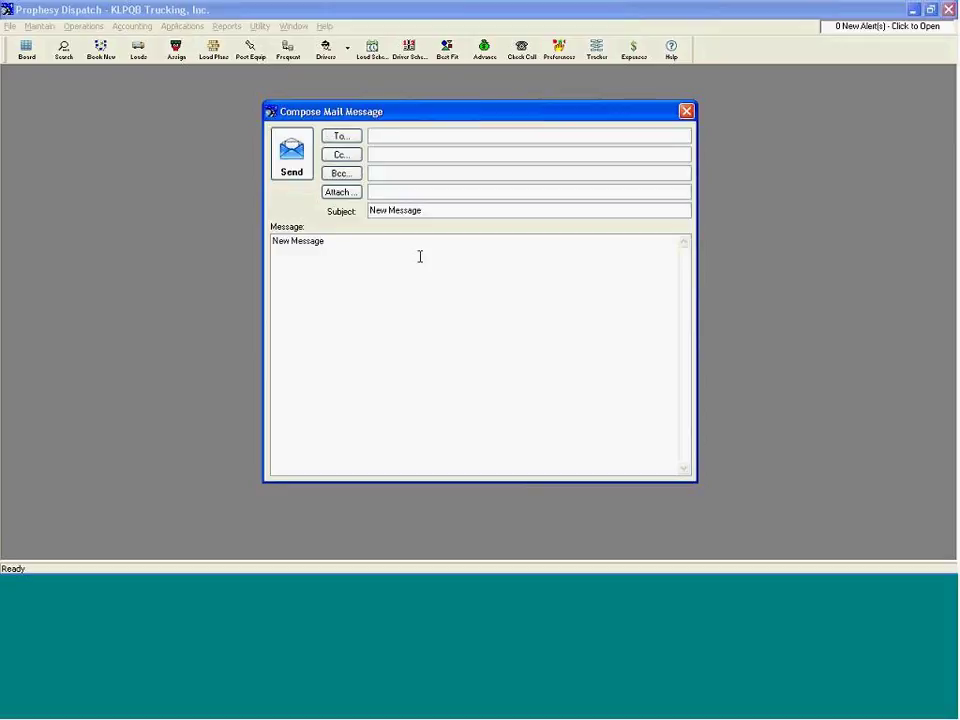
{"action": "left_click", "coordinate": [342, 136]}
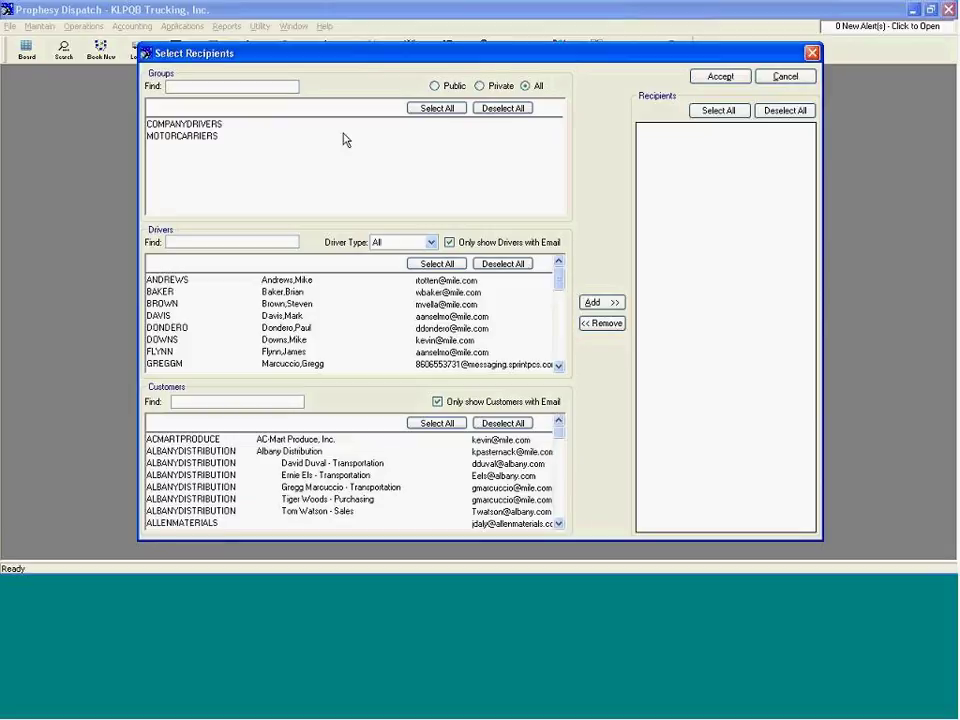
{"action": "left_click", "coordinate": [210, 126]}
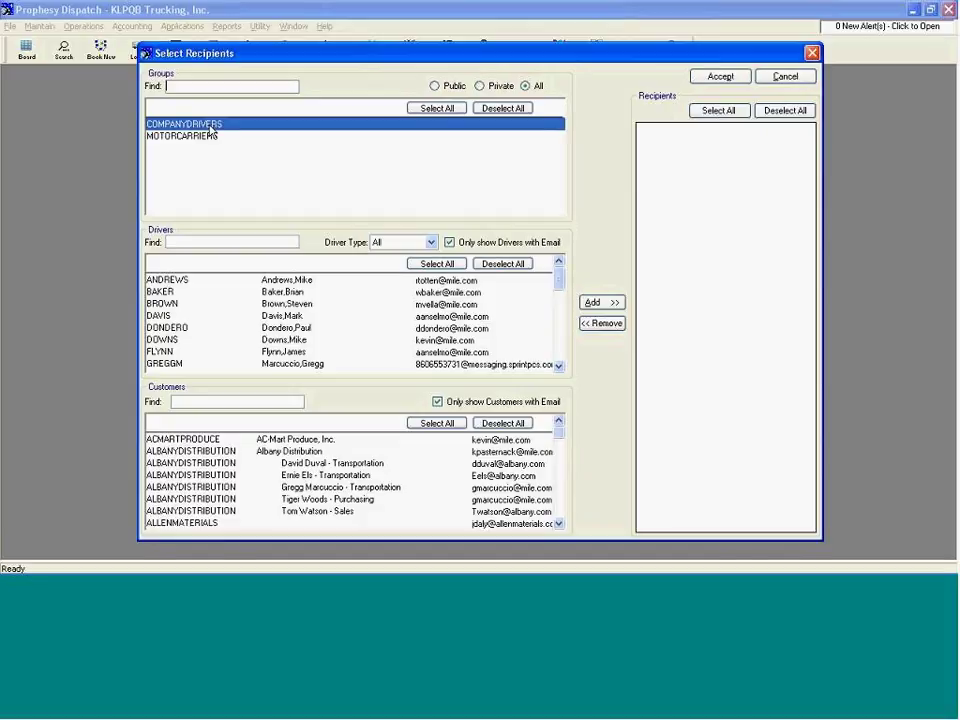
{"action": "double_click", "coordinate": [212, 126]}
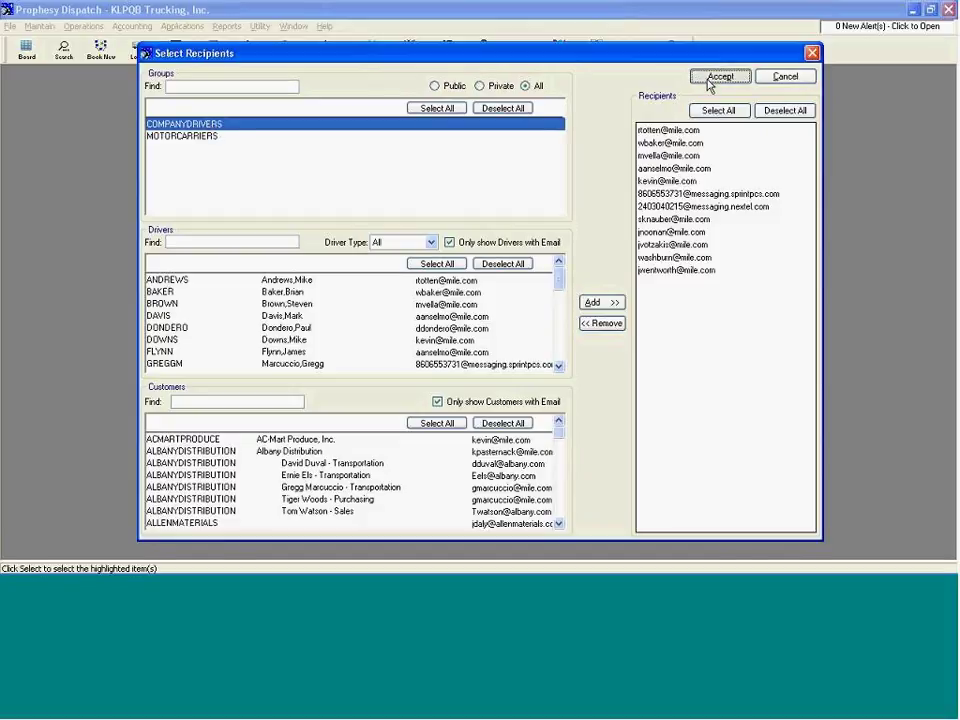
{"action": "left_click", "coordinate": [719, 77]}
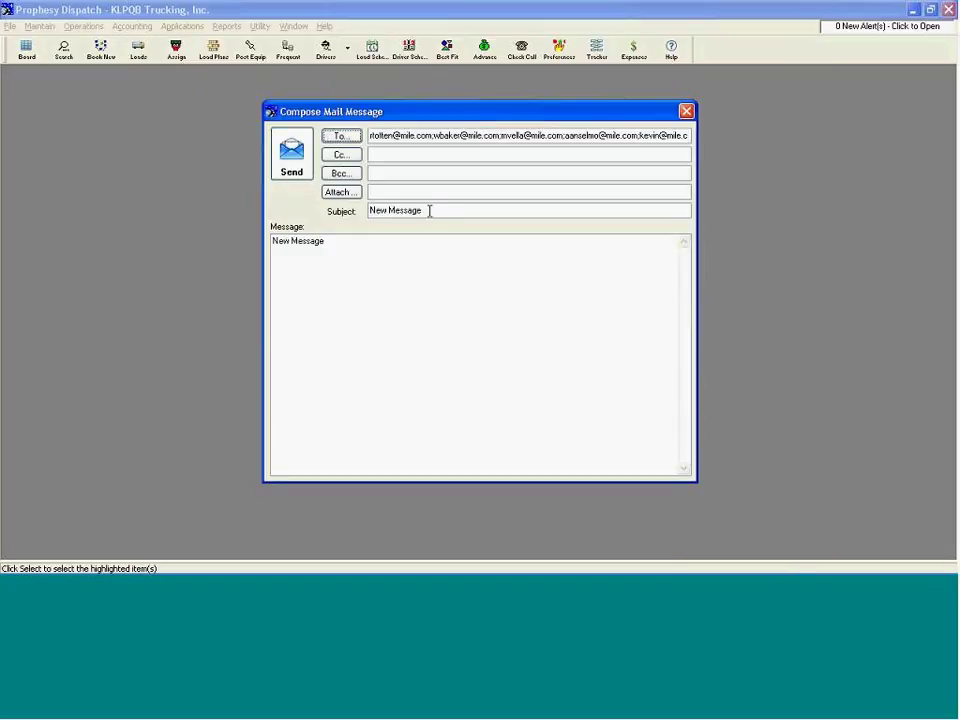
Step: Replace the email's default subject with "Driver Meeting"
{"action": "left_click_drag", "start_coordinate": [424, 210], "coordinate": [349, 212]}
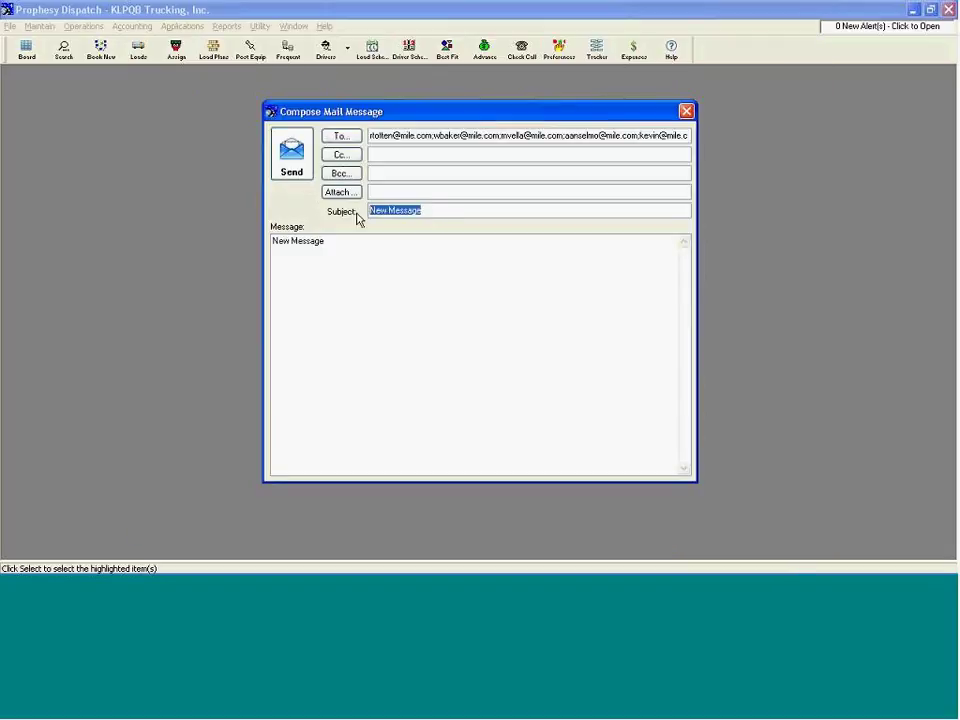
{"action": "type", "text": "Driver Meeting"}
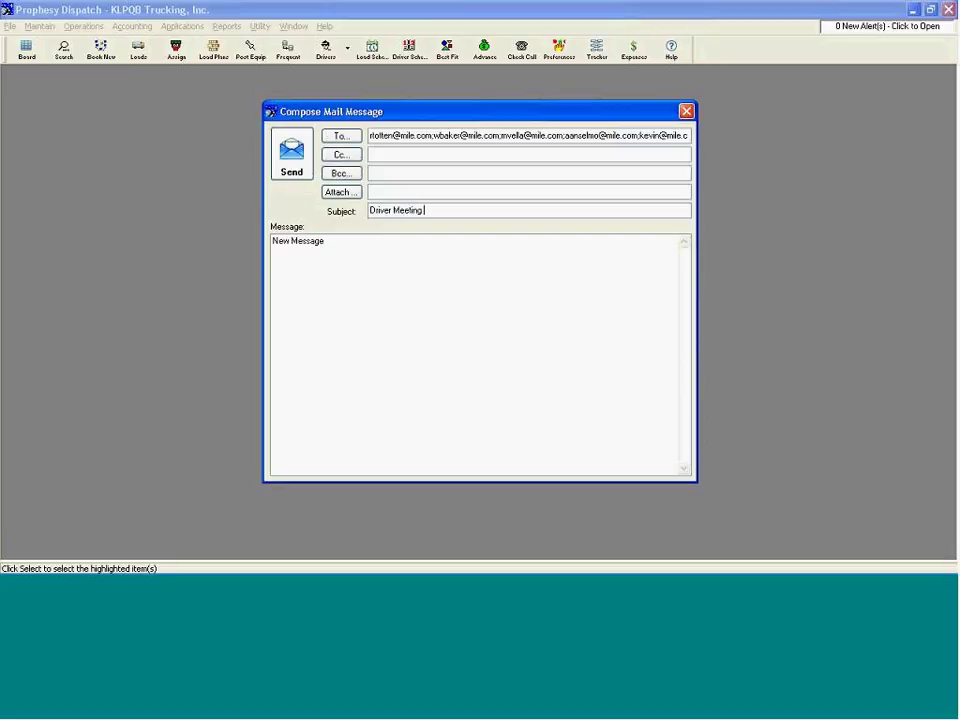
{"action": "key", "text": "Tab"}
Step: Replace the message with "There will be a company meeting on Friday at 3:00 pm. All attendee's will be eligable to win a free IPOD Shuffle!" and send
{"action": "key", "text": "Delete"}
{"action": "type", "text": "There will be a company meeting"}
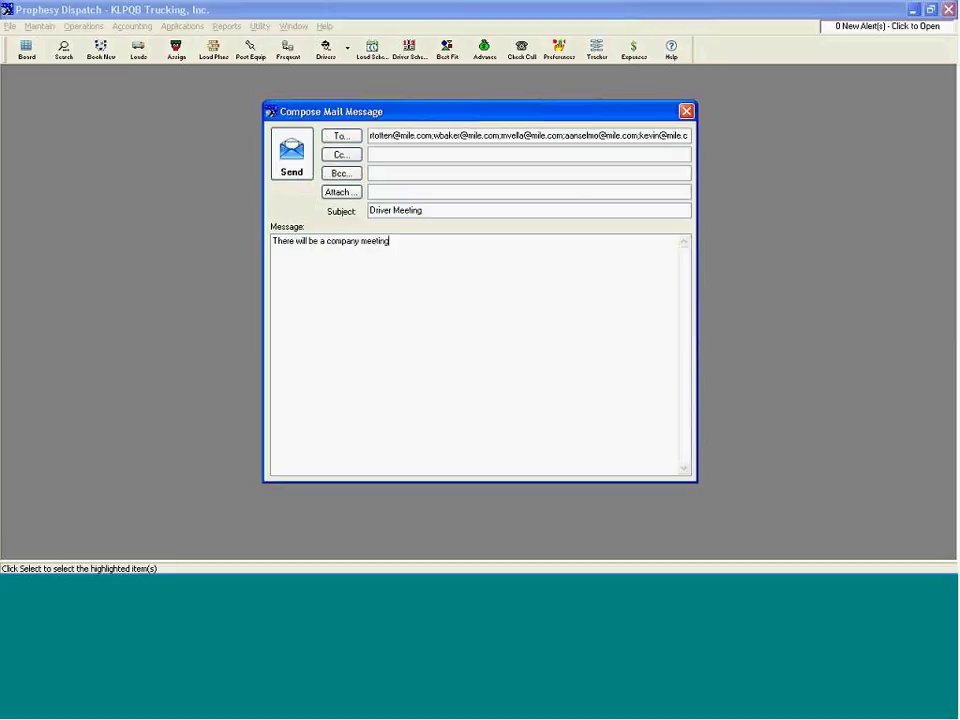
{"action": "type", "text": " on Friday at 3:00 pm.  All attne"}
{"action": "key", "text": "BackSpace"}
{"action": "key", "text": "BackSpace"}
{"action": "type", "text": "end"}
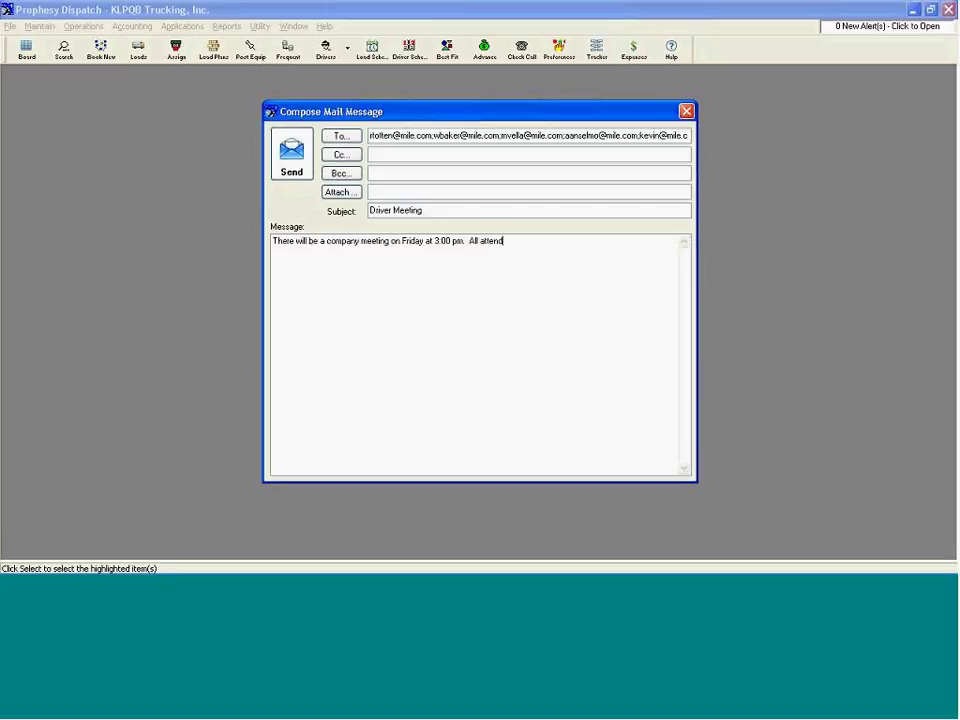
{"action": "type", "text": "ee's will be eligable to win a free iPoD "}
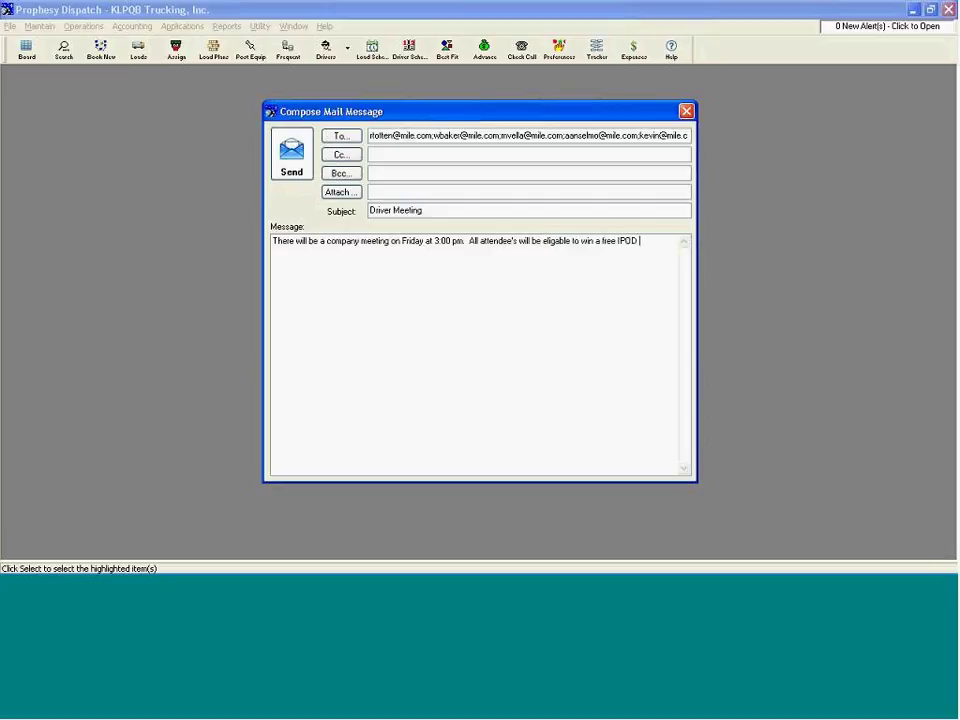
{"action": "type", "text": "Shuffle!"}
{"action": "left_click", "coordinate": [290, 155]}
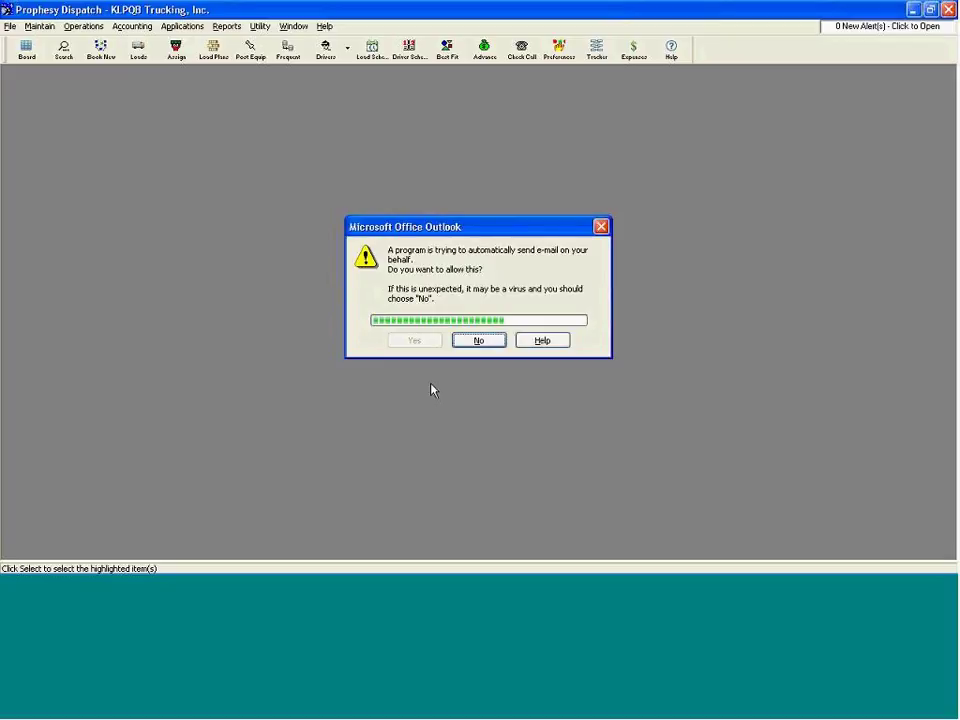
{"action": "left_click", "coordinate": [418, 347]}
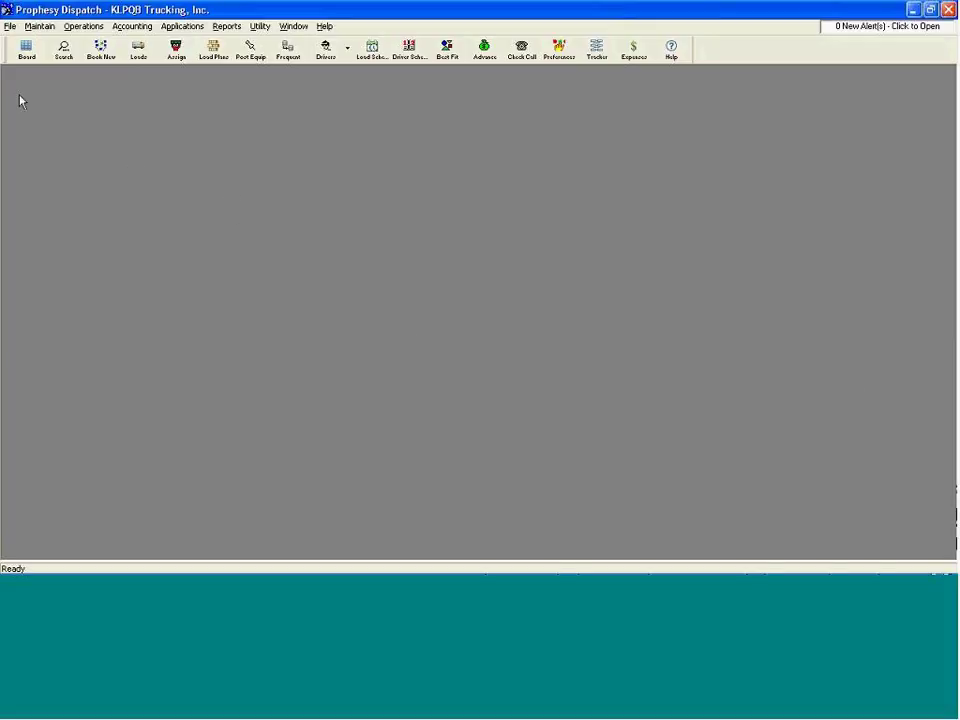
Step: Generate the load sheet for the assigned load on tractor 05CT from the Dispatch Board
{"action": "left_click", "coordinate": [27, 50]}
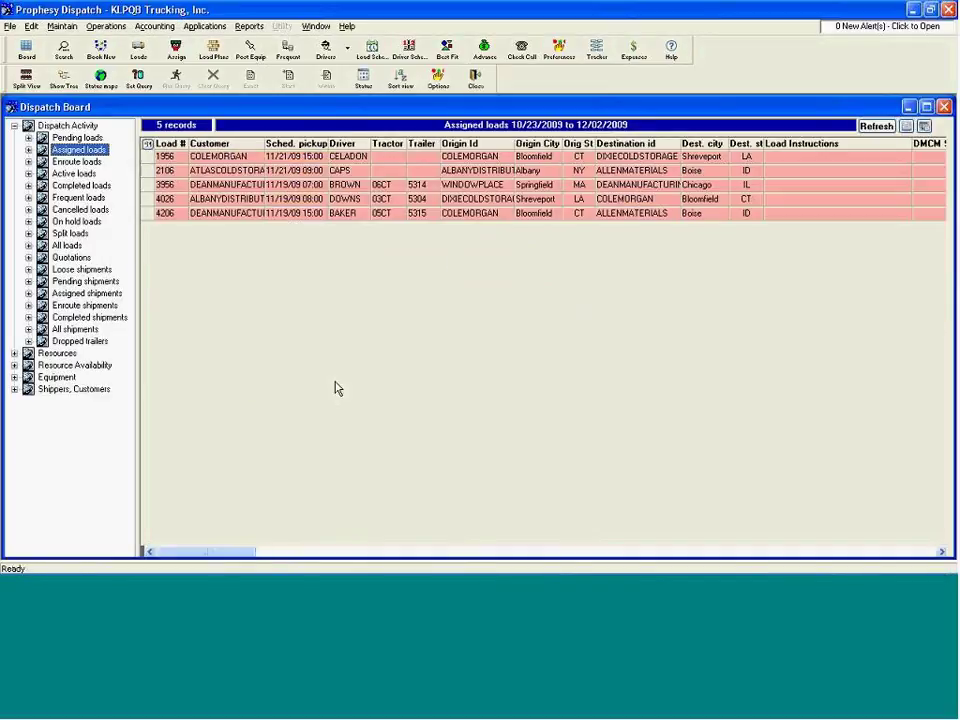
{"action": "left_click", "coordinate": [380, 215]}
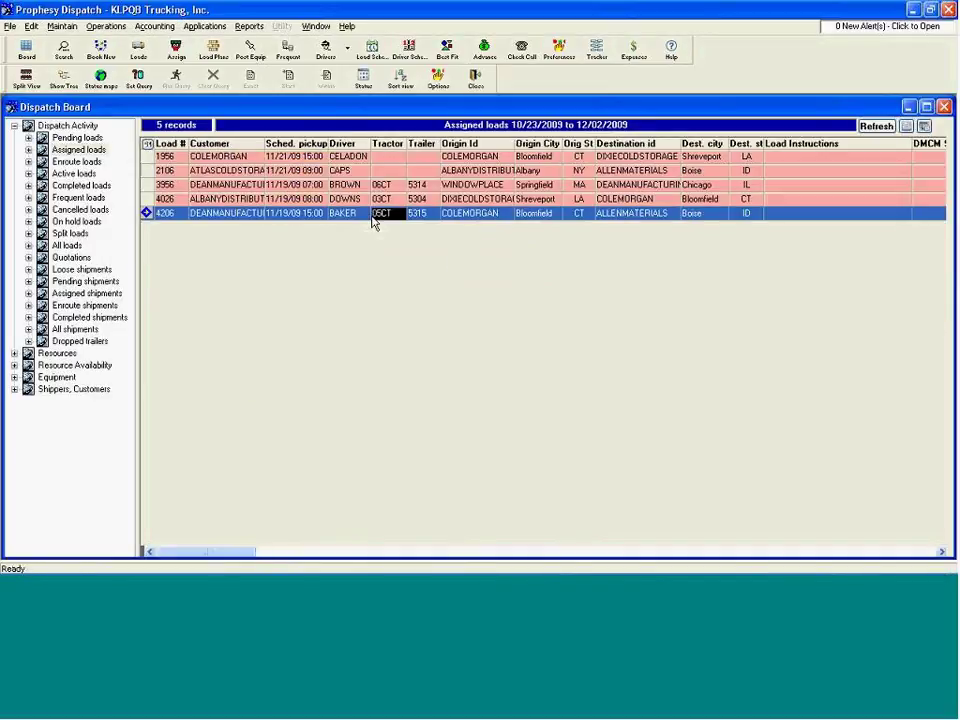
{"action": "right_click", "coordinate": [381, 217]}
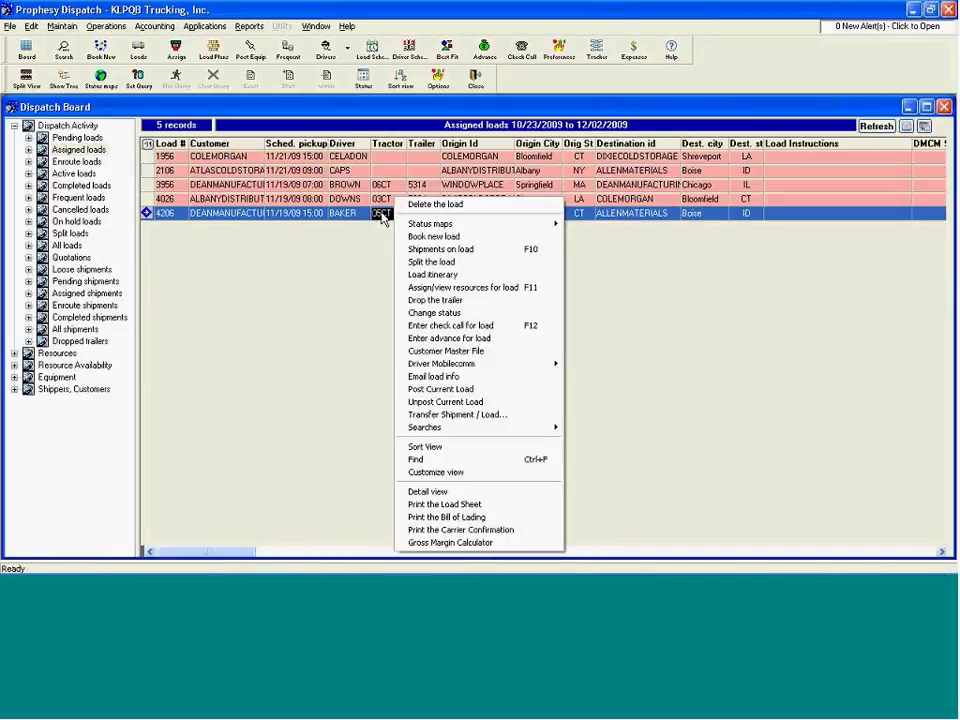
{"action": "left_click", "coordinate": [479, 506]}
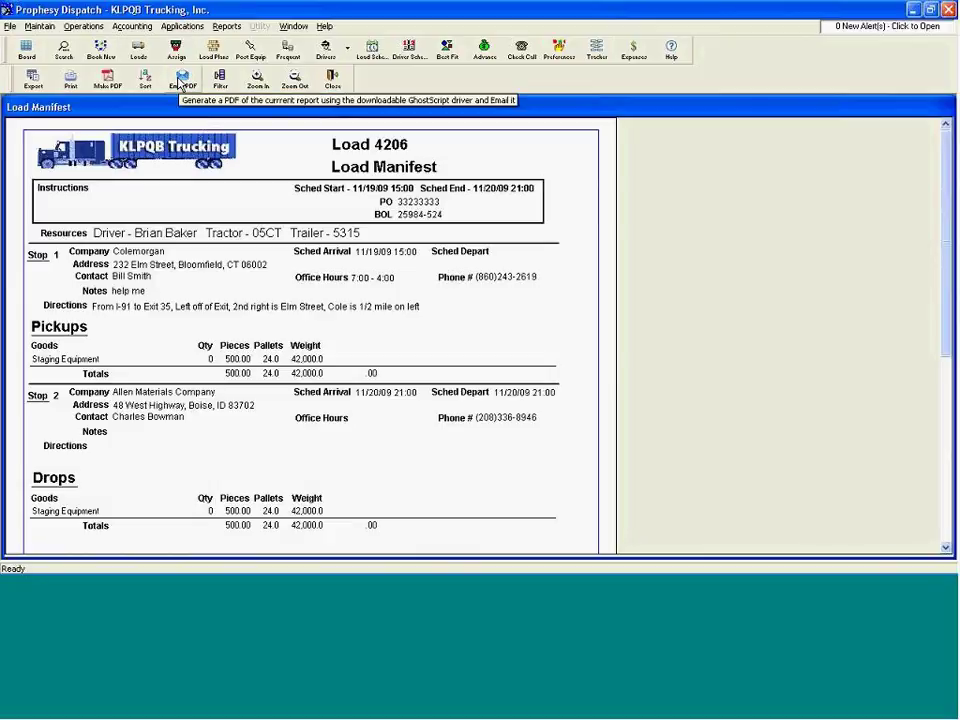
Step: Email the load 4206 manifest as a PDF to its assigned driver, allow Outlook to send it, and close the manifest
{"action": "left_click", "coordinate": [181, 80]}
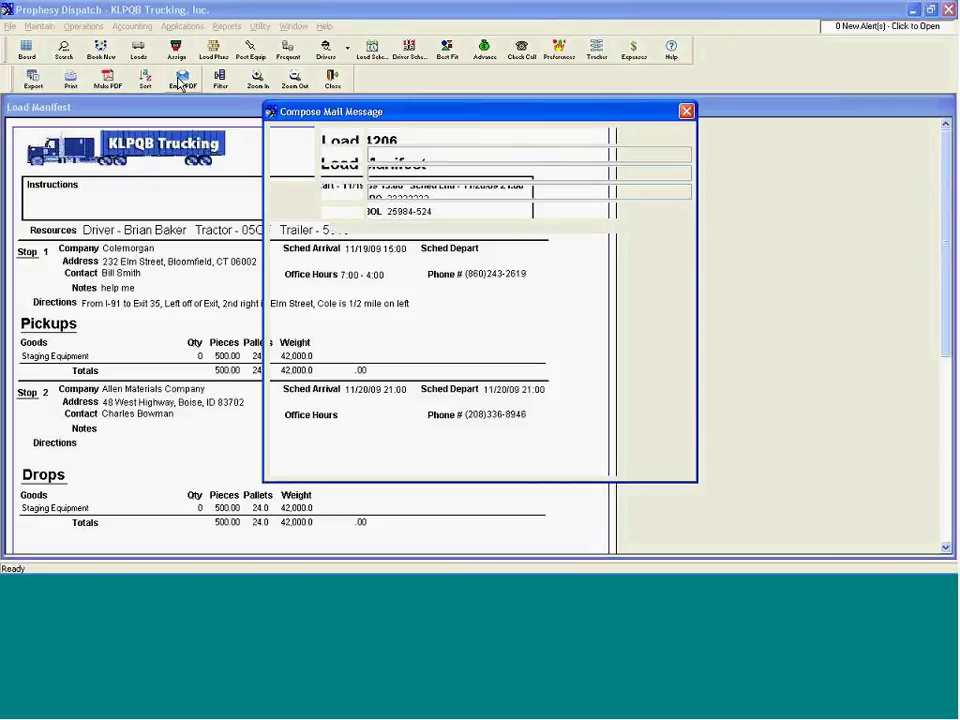
{"action": "left_click", "coordinate": [348, 139]}
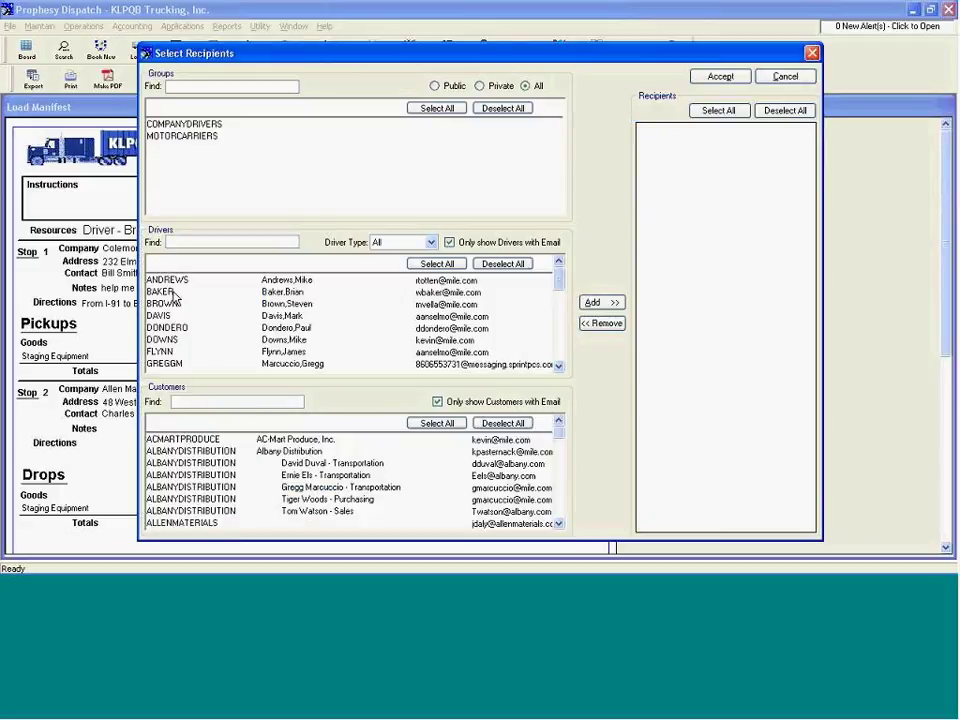
{"action": "double_click", "coordinate": [152, 232]}
{"action": "left_click", "coordinate": [726, 77]}
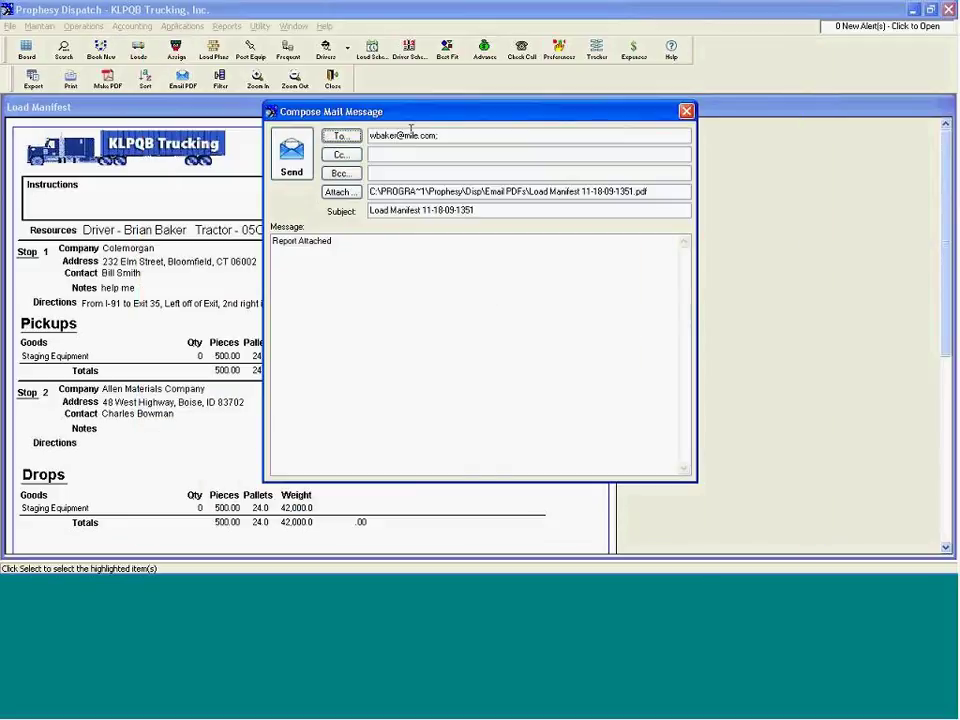
{"action": "left_click", "coordinate": [293, 158]}
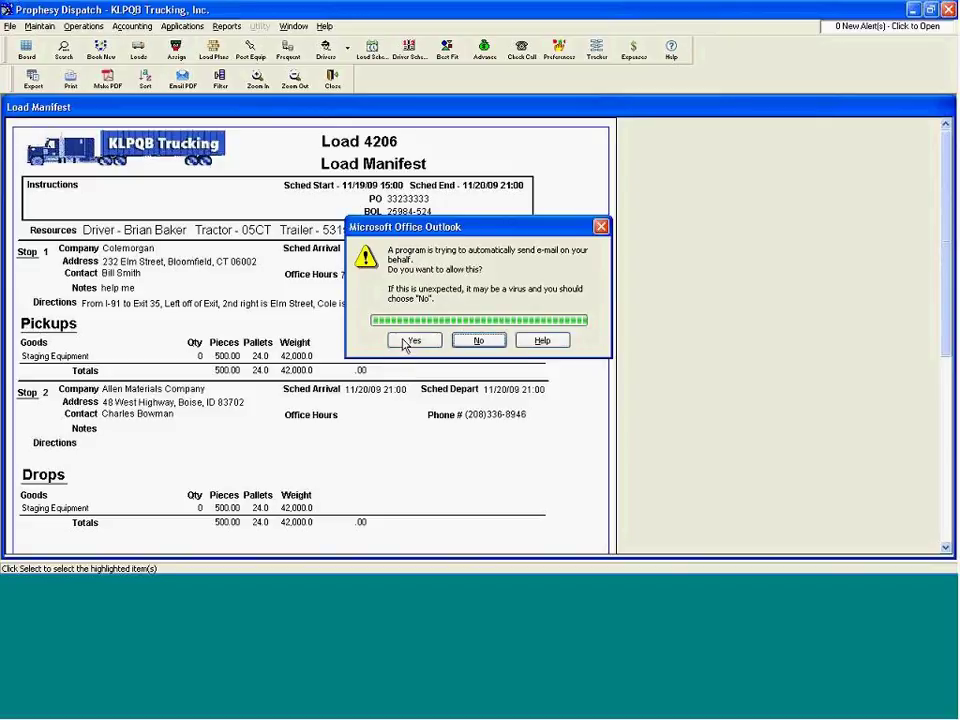
{"action": "left_click", "coordinate": [413, 341]}
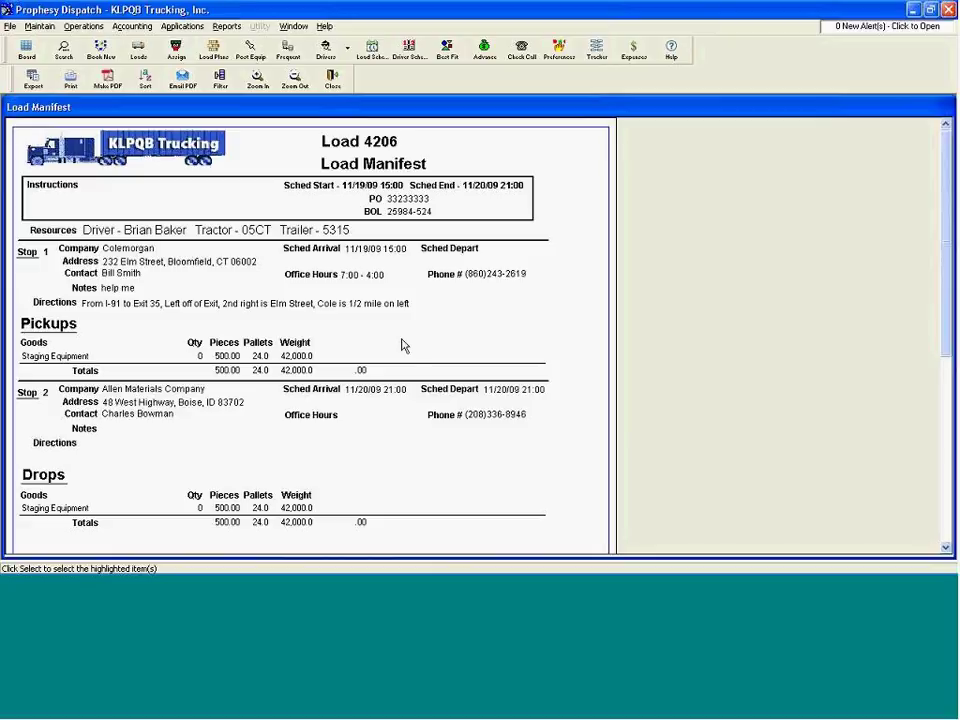
{"action": "left_click", "coordinate": [333, 82]}
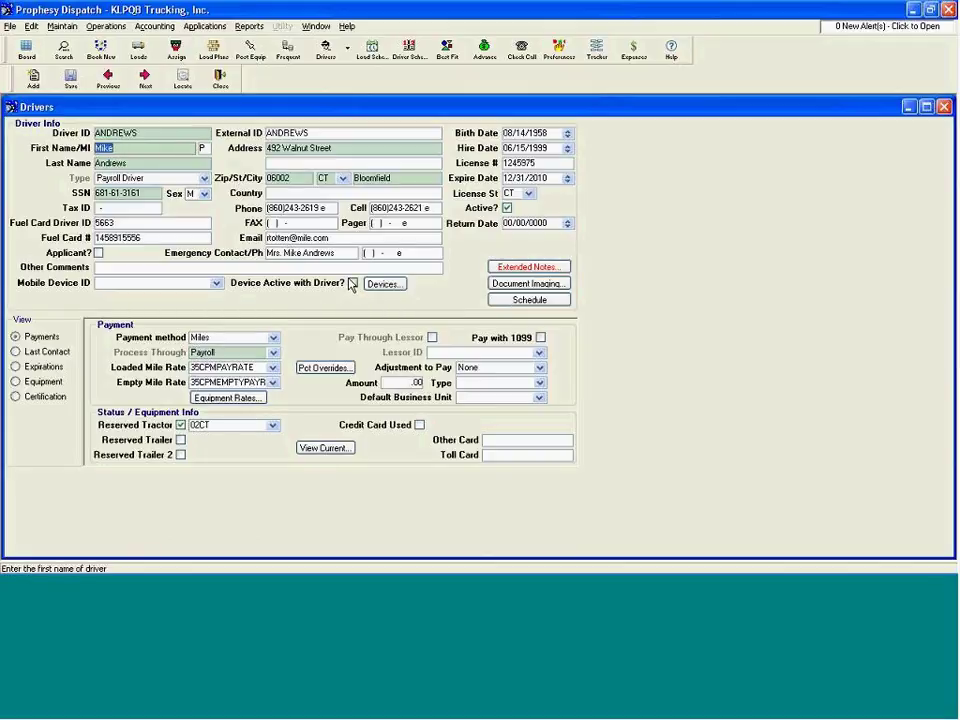
Step: Examine the driver record's email field and the Nextel Phone devices in the OPS/Mobile Comm preferences, leaving both unchanged
{"action": "left_click", "coordinate": [333, 244]}
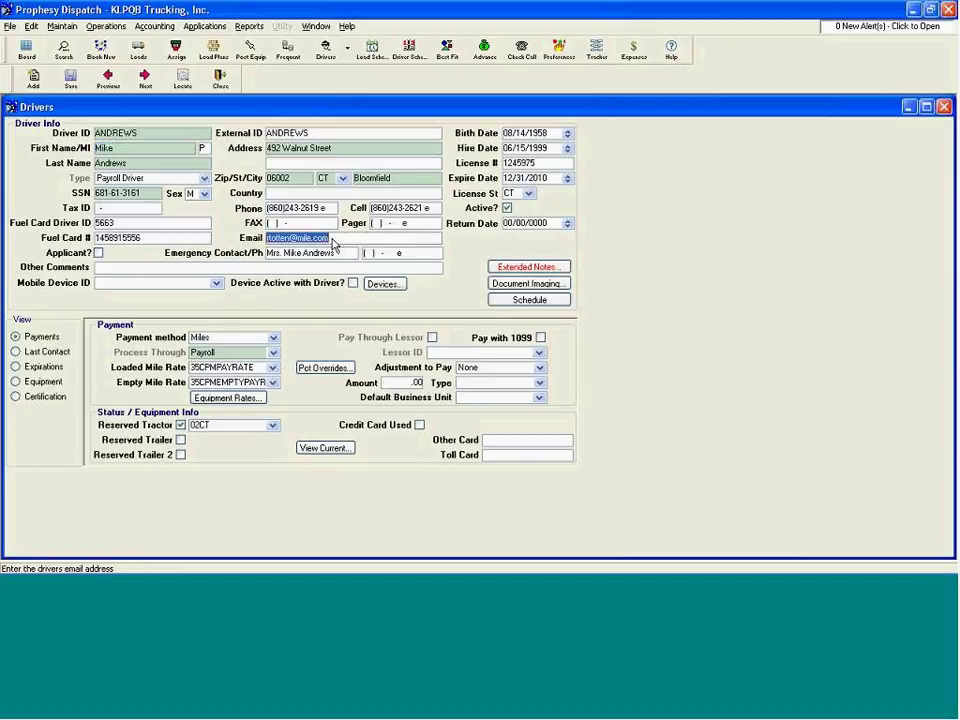
{"action": "left_click", "coordinate": [336, 241]}
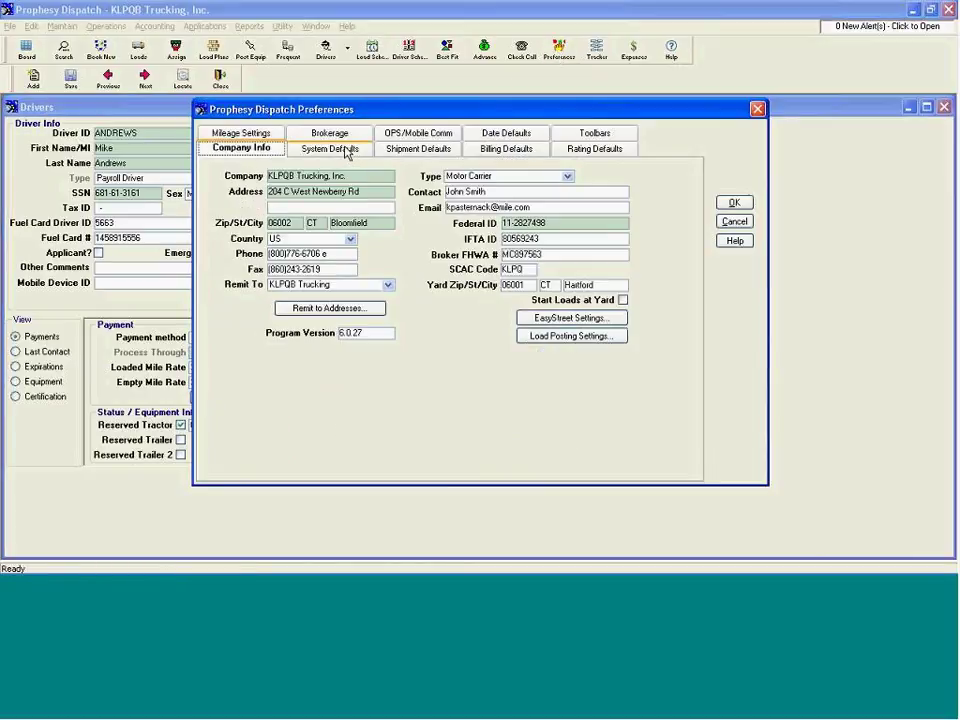
{"action": "left_click", "coordinate": [398, 135]}
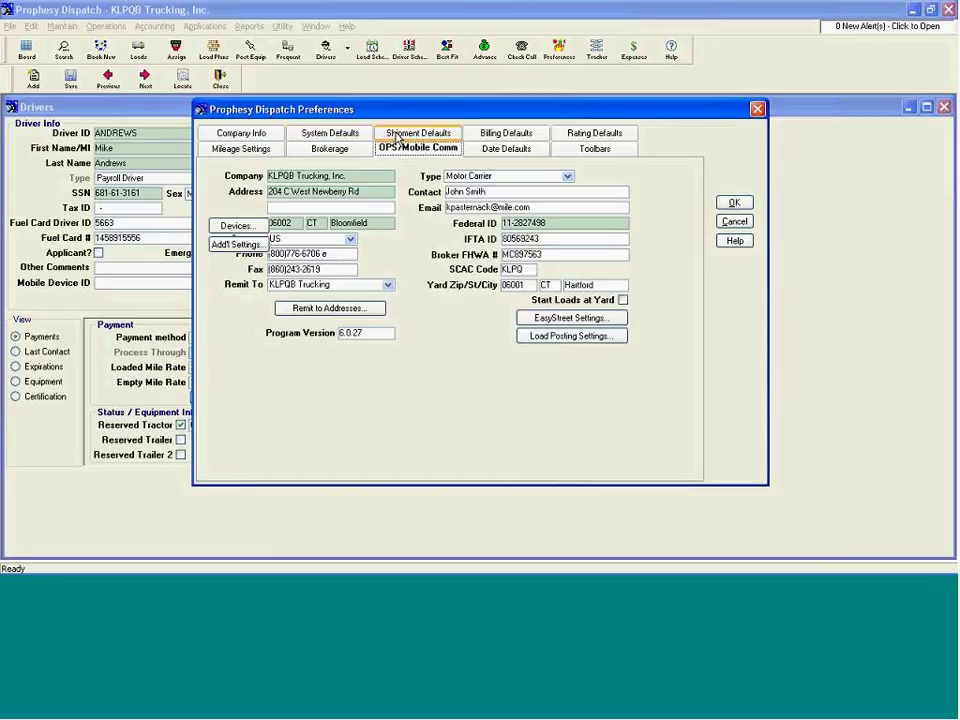
{"action": "left_click", "coordinate": [248, 226]}
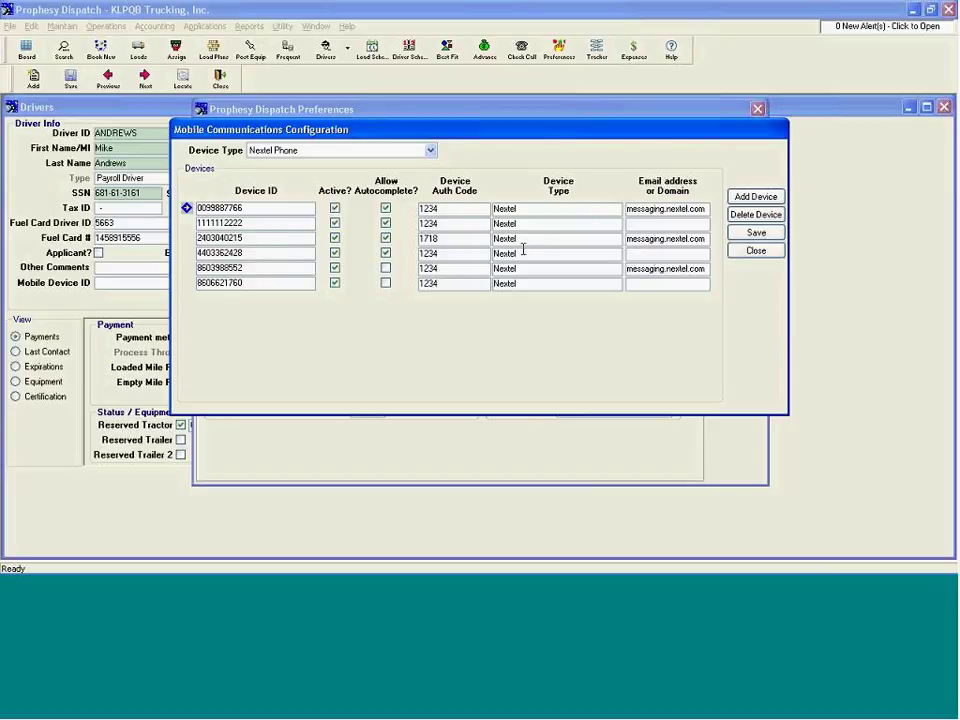
{"action": "left_click", "coordinate": [250, 238]}
{"action": "left_click", "coordinate": [749, 254]}
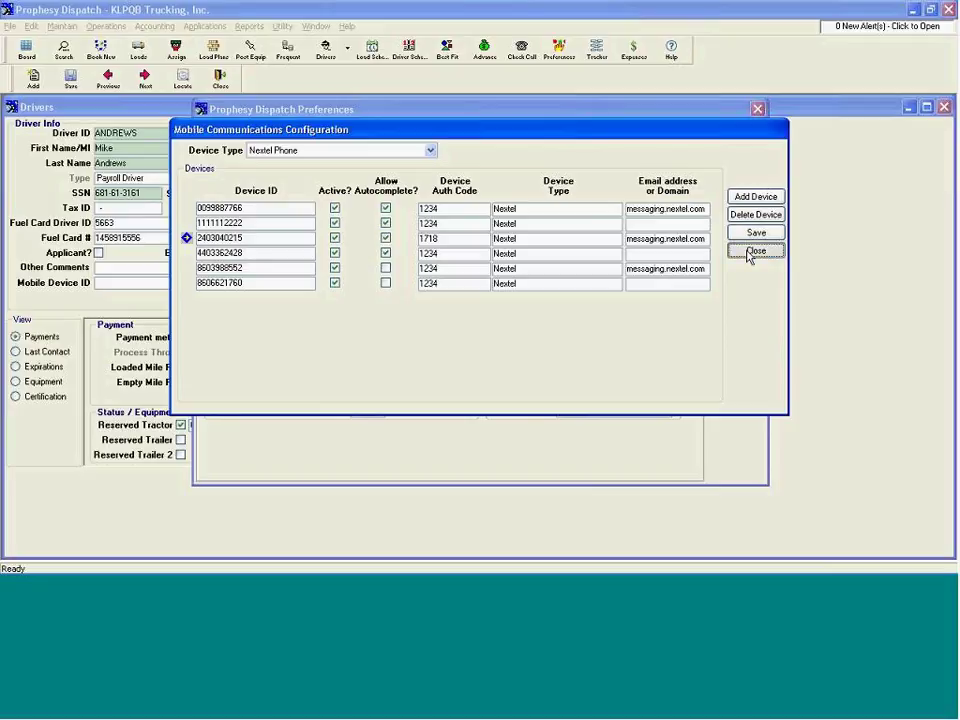
{"action": "left_click", "coordinate": [749, 252]}
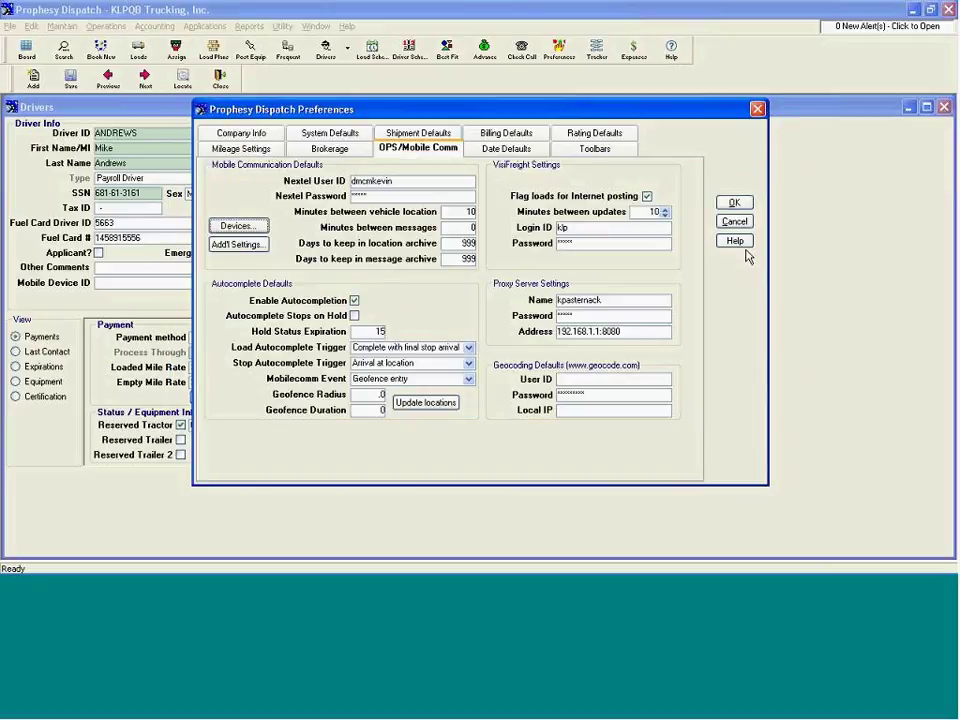
{"action": "left_click", "coordinate": [758, 109]}
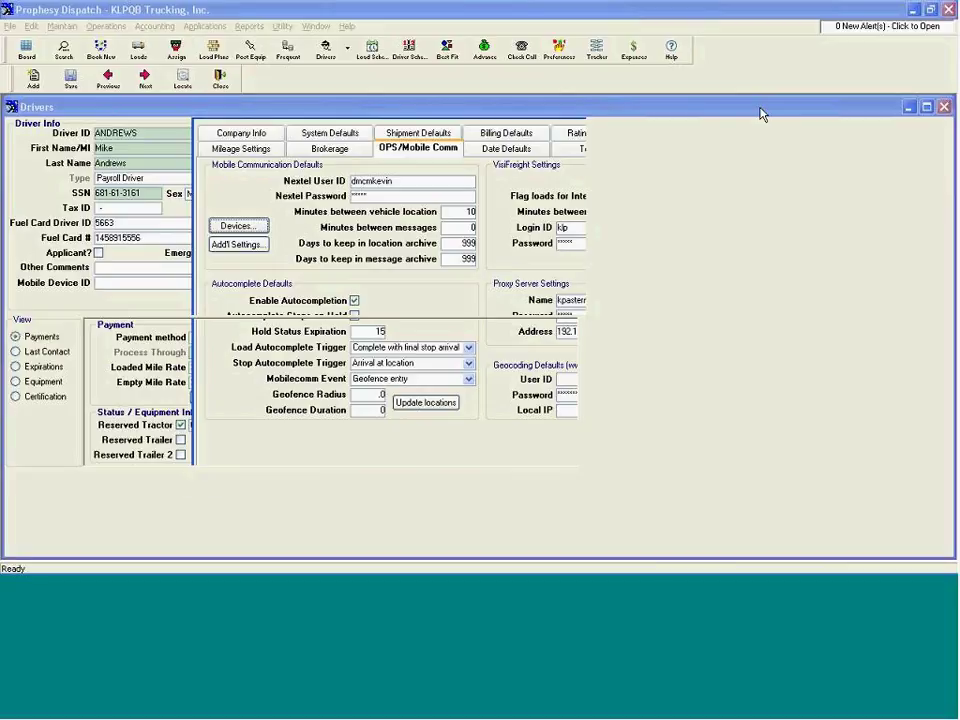
{"action": "left_click_drag", "start_coordinate": [330, 238], "coordinate": [268, 248]}
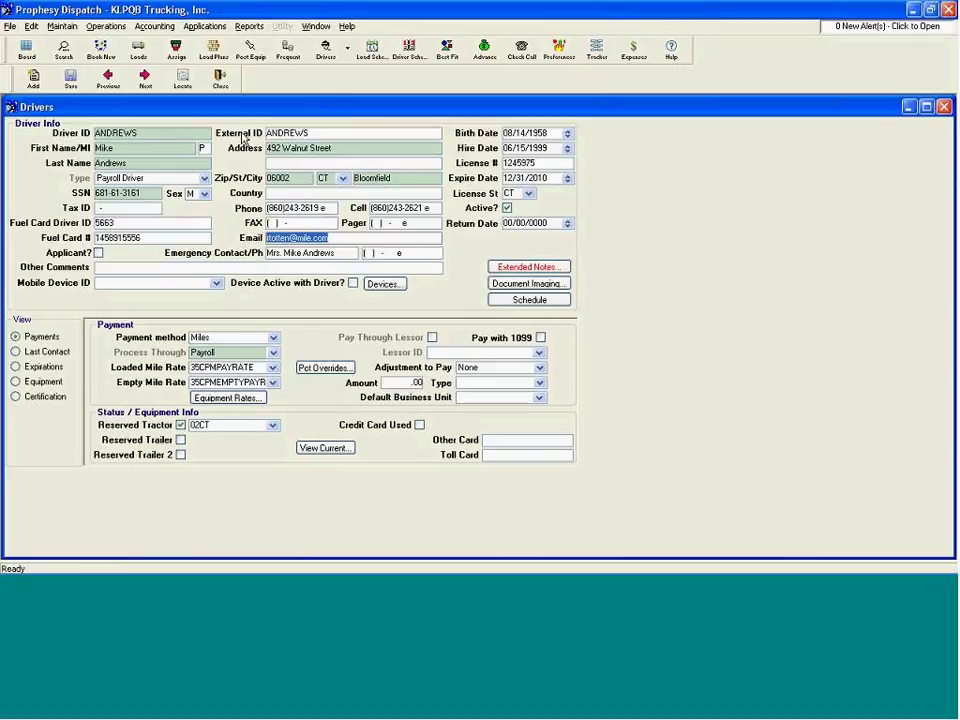
{"action": "left_click", "coordinate": [222, 80]}
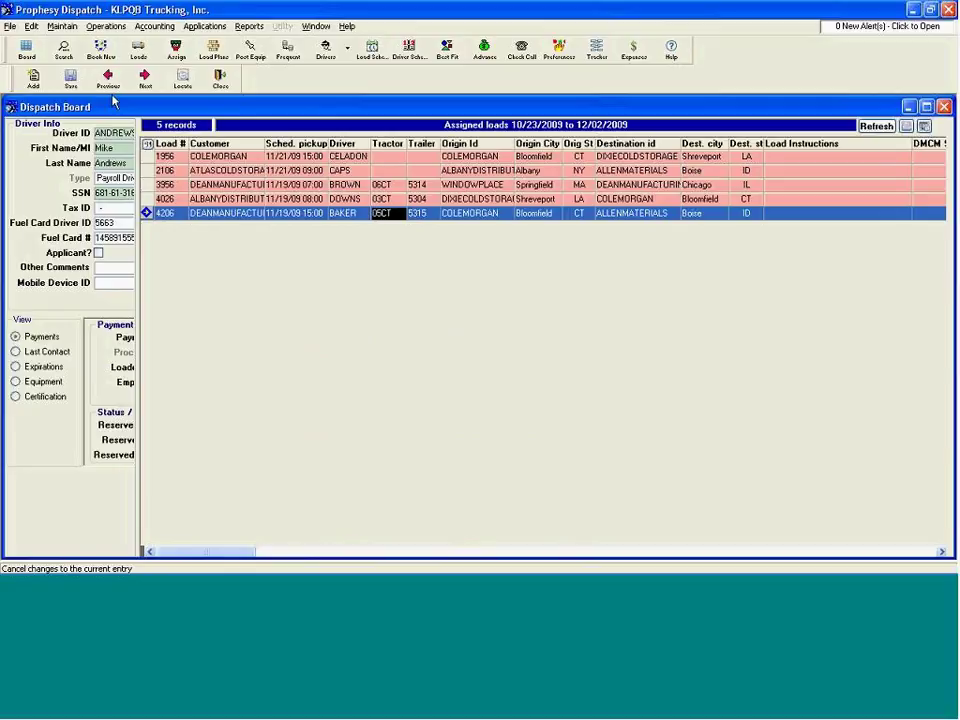
Step: Open the Border Freight carrier record and inspect the entry fields for its contacts without adding one
{"action": "left_click", "coordinate": [62, 26]}
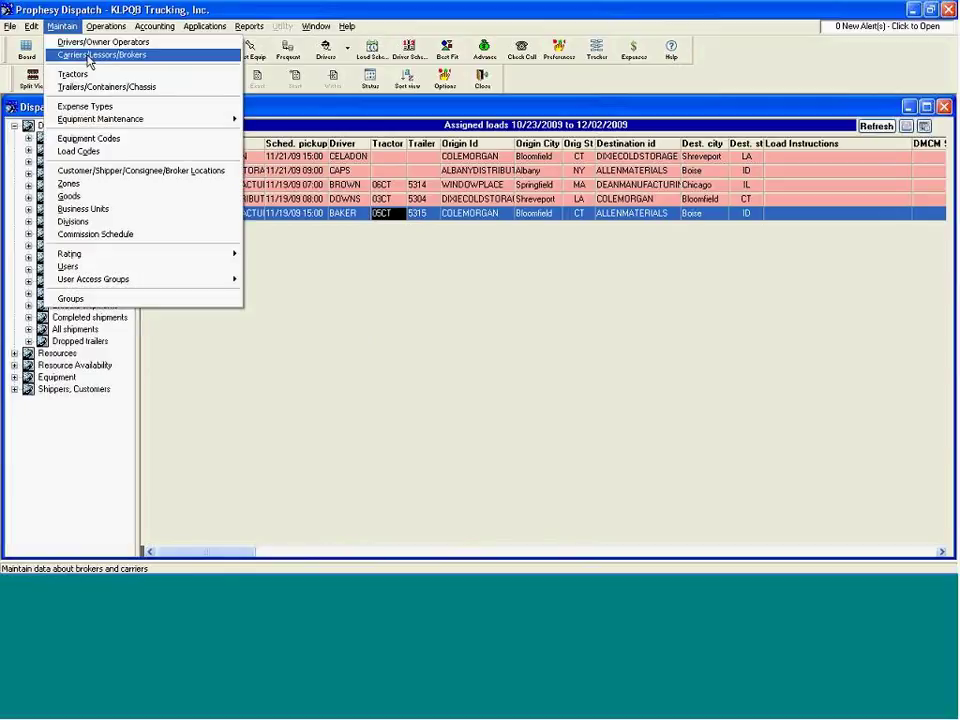
{"action": "left_click", "coordinate": [89, 58]}
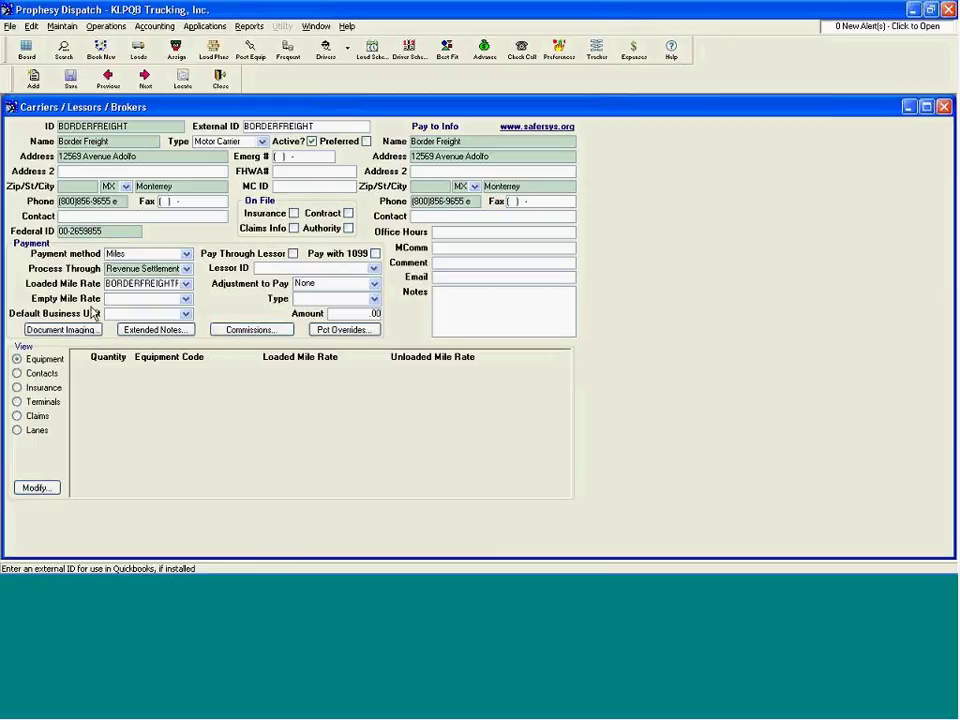
{"action": "left_click", "coordinate": [31, 376]}
{"action": "left_click", "coordinate": [35, 488]}
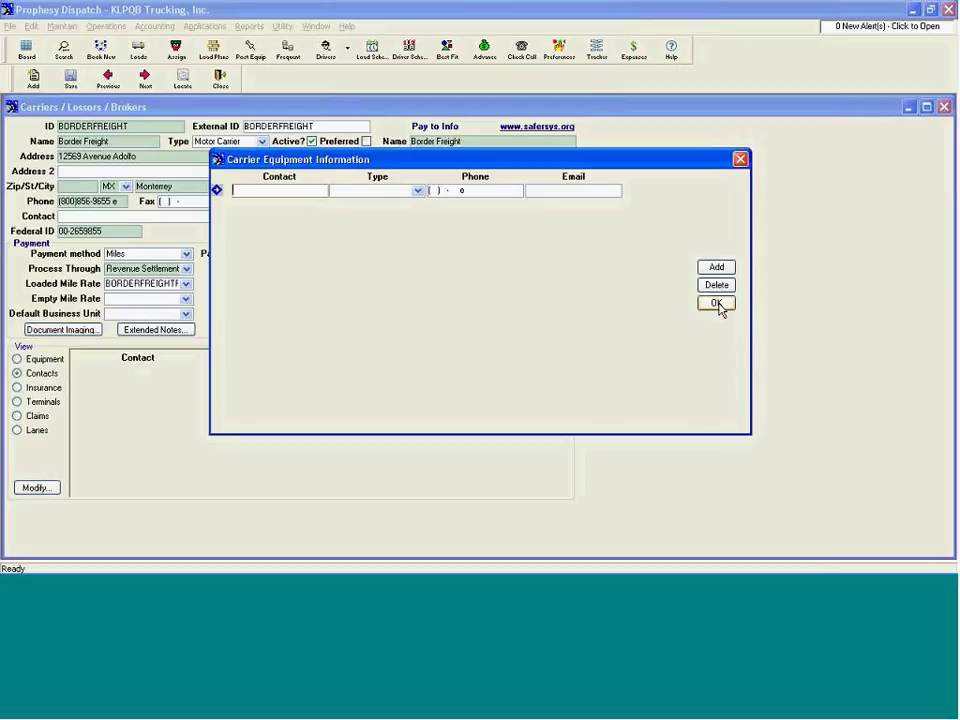
{"action": "left_click", "coordinate": [741, 160]}
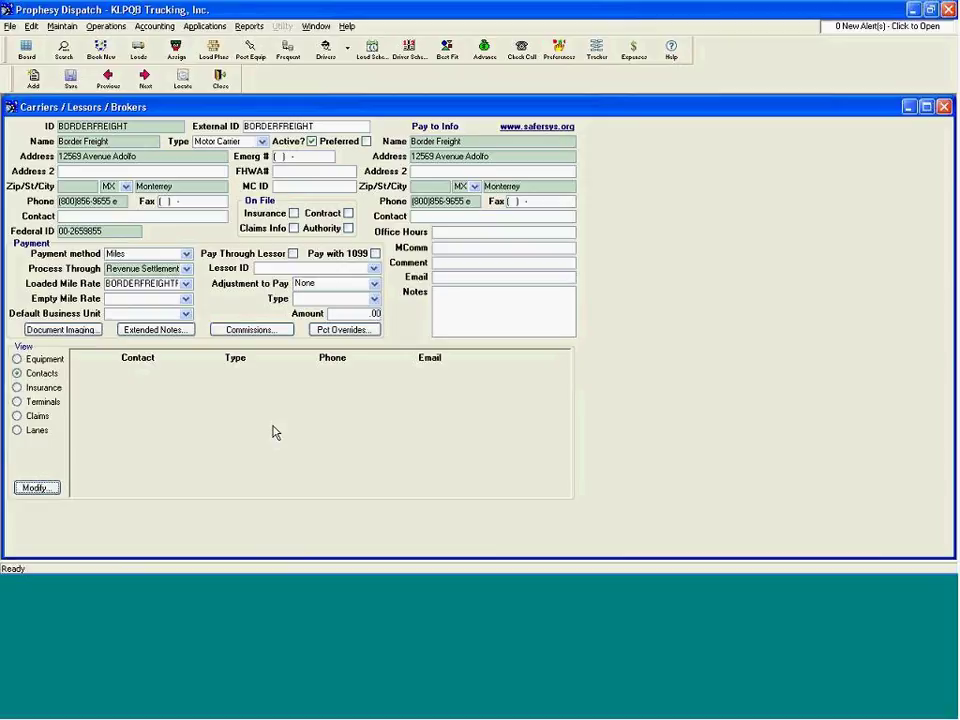
Step: Review the Billing Defaults preferences without saving changes, and close the carrier record
{"action": "left_click", "coordinate": [561, 50]}
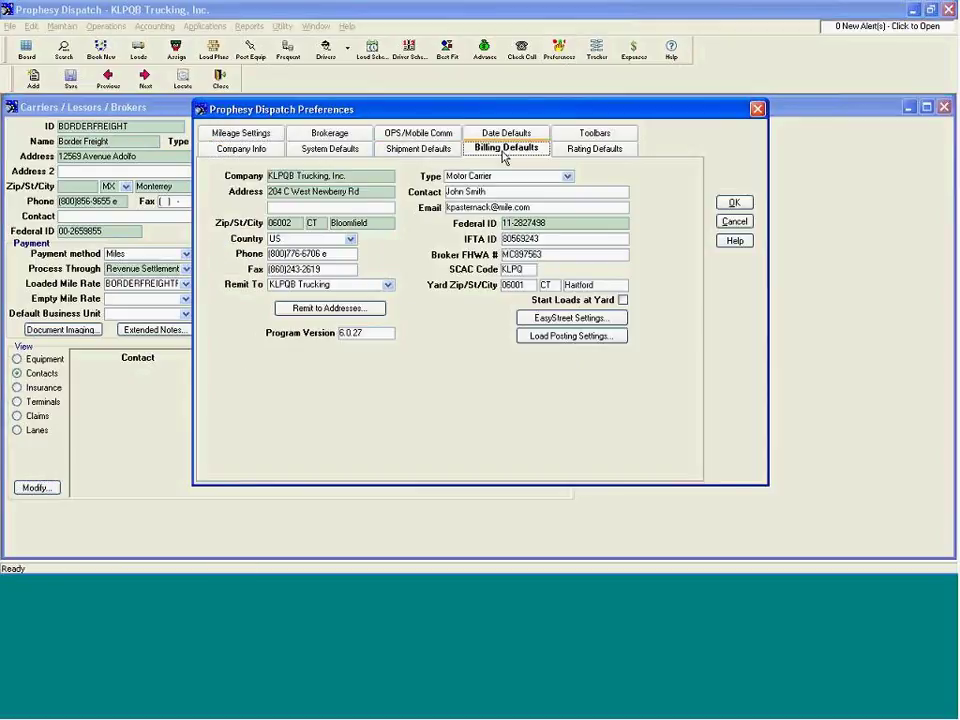
{"action": "left_click", "coordinate": [505, 150]}
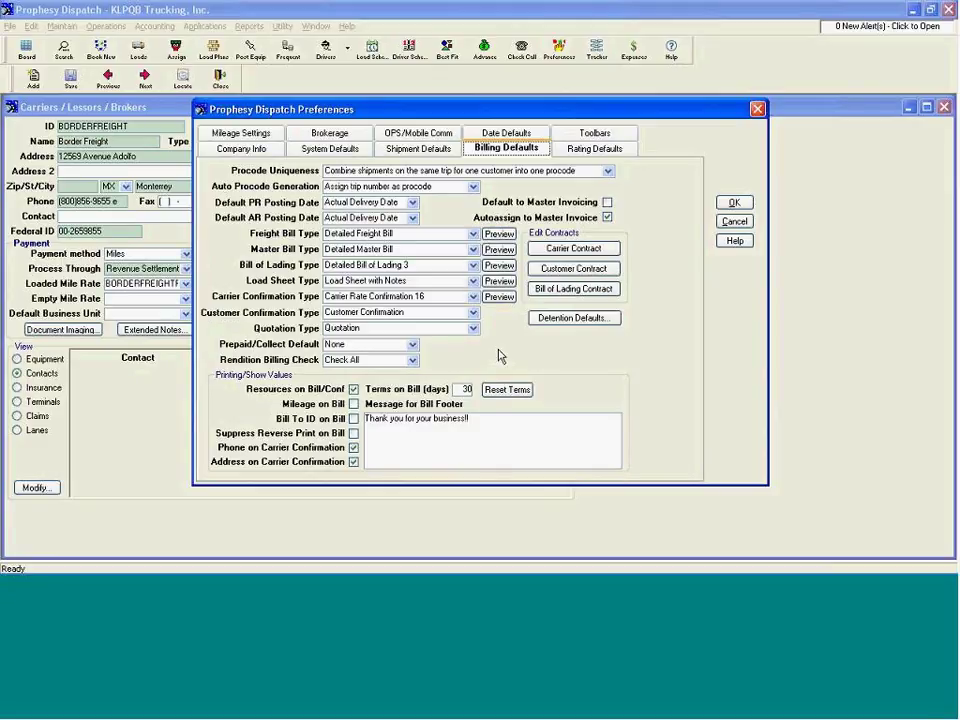
{"action": "left_click", "coordinate": [734, 221]}
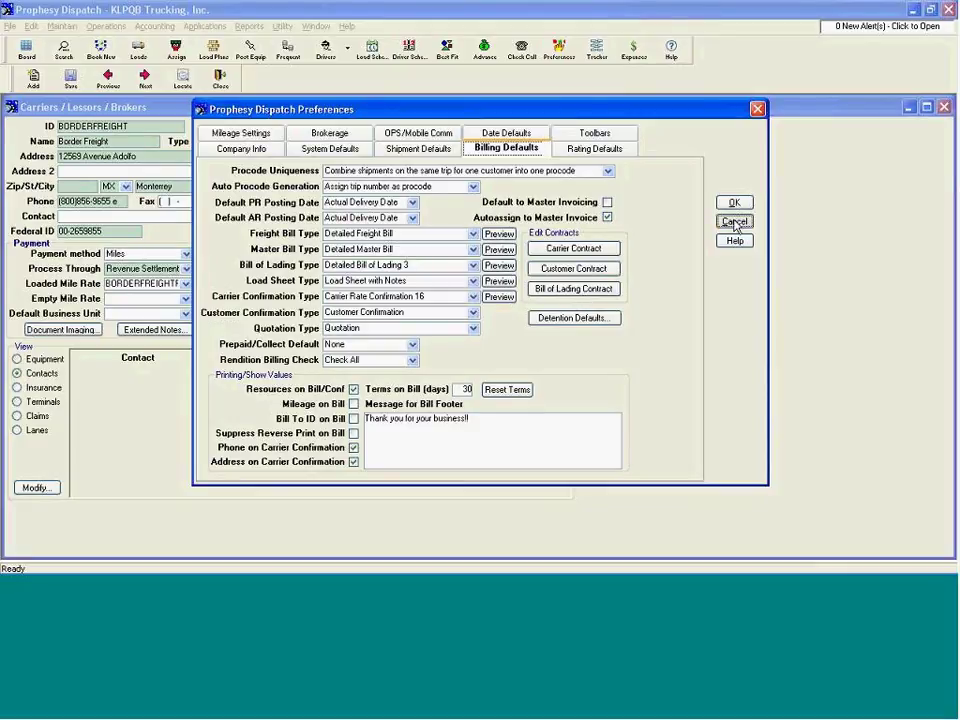
{"action": "left_click", "coordinate": [734, 221]}
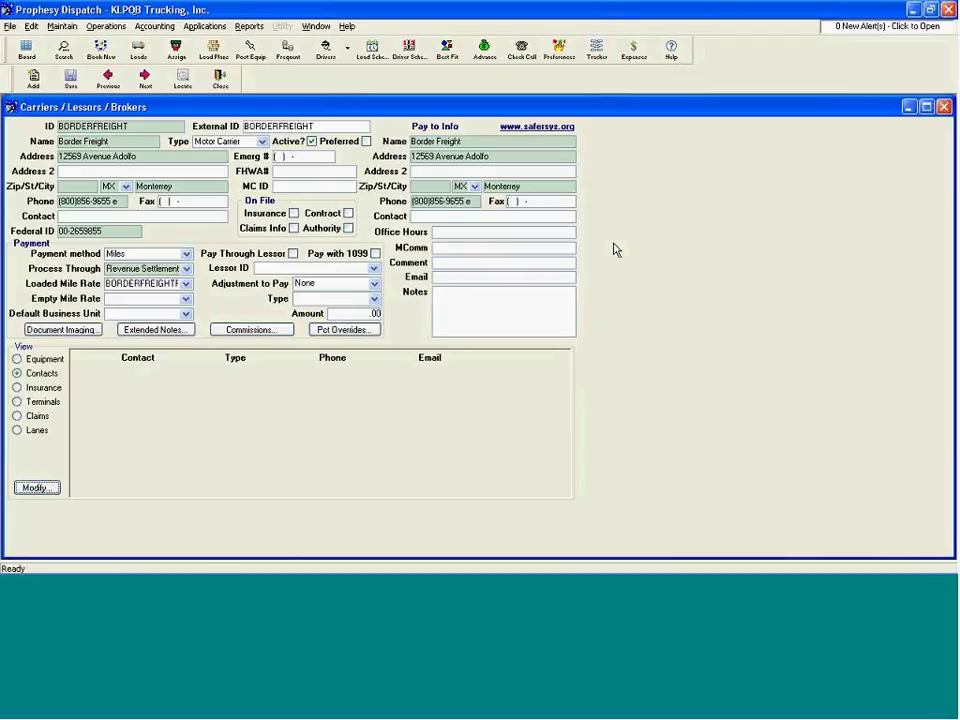
{"action": "left_click", "coordinate": [944, 106]}
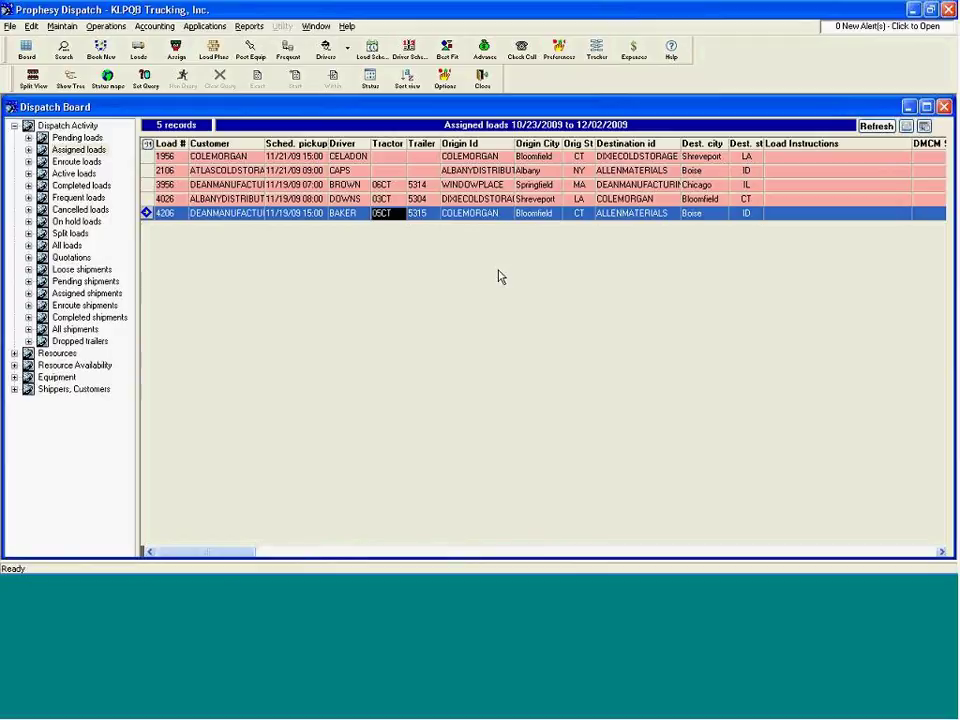
Step: Switch to the webinar slide show and advance past the "Dispatch Version 6!" title slide
{"action": "key", "text": "alt+Tab"}
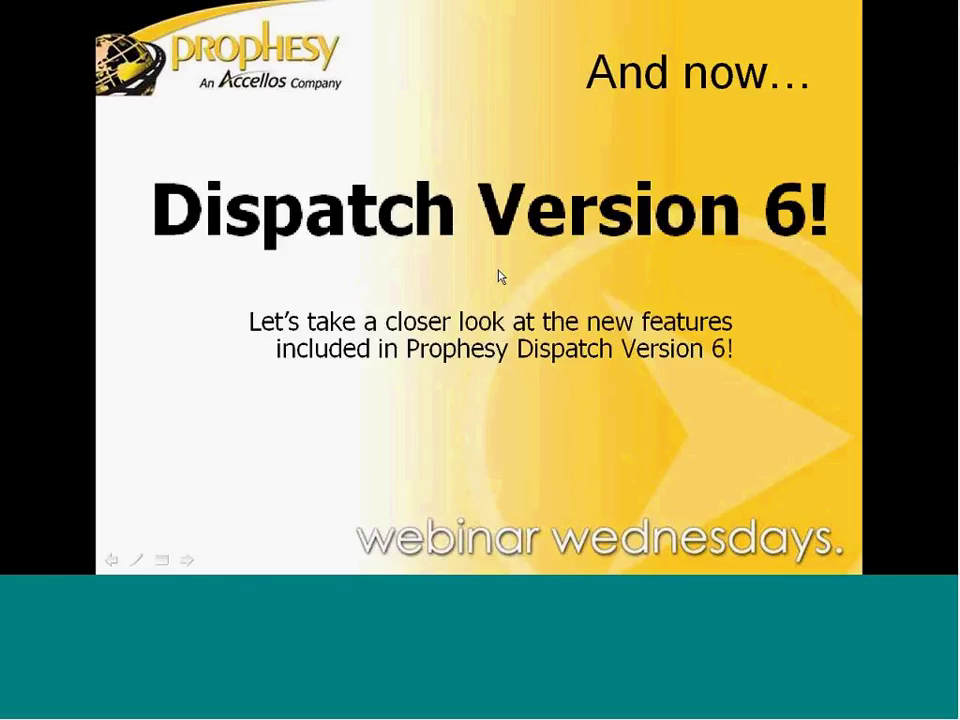
{"action": "left_click", "coordinate": [501, 277]}
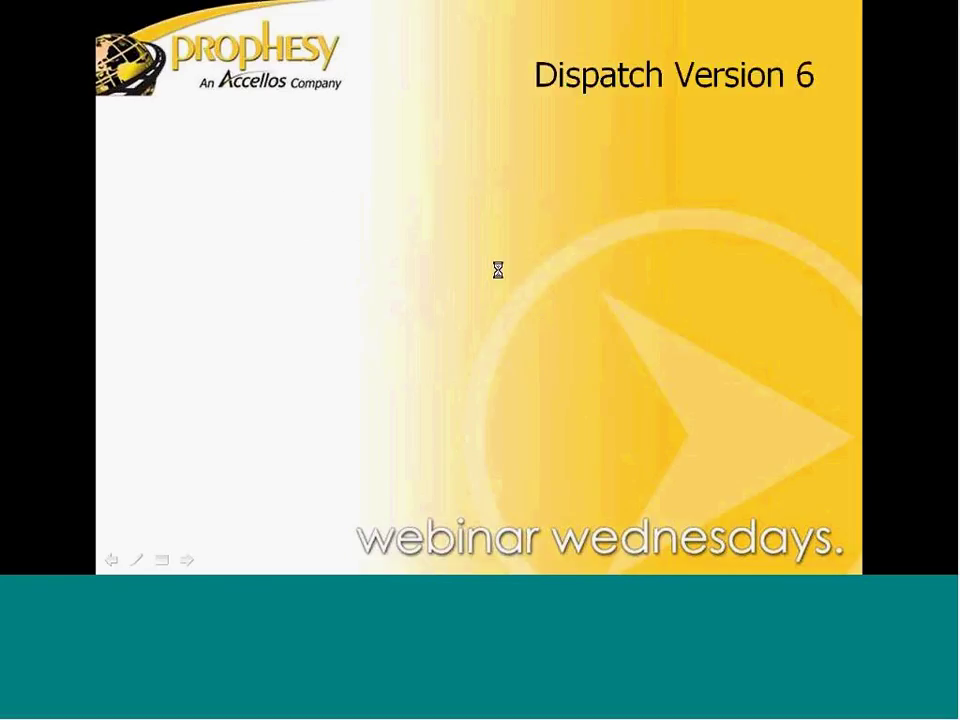